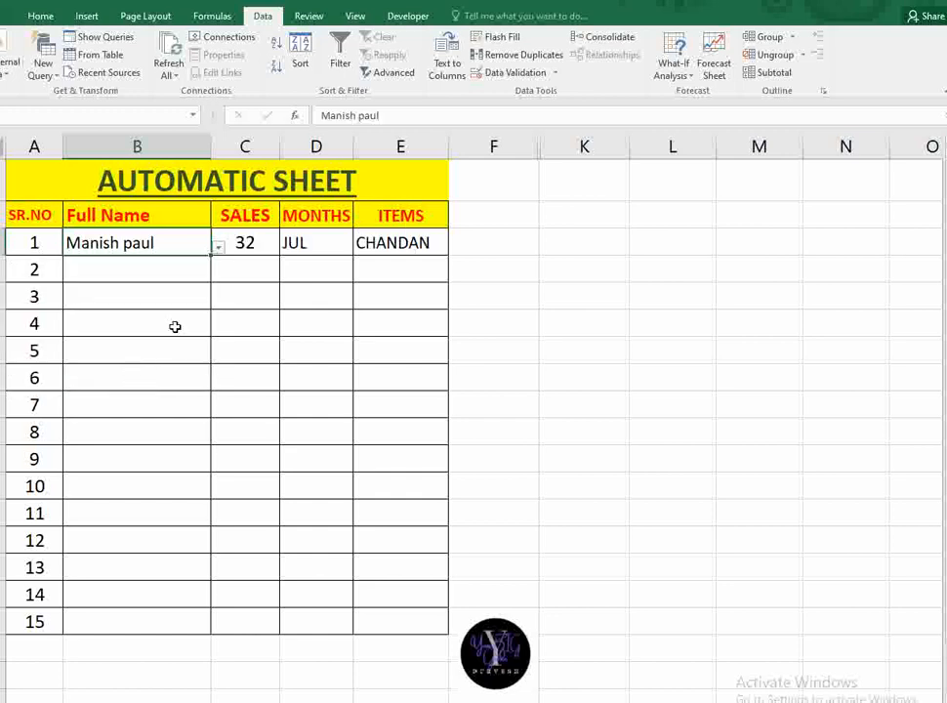
# - Pick a name from the drop-down list in the Full Name cells for SR.NO 4 and SR.NO 9
pyautogui.click(176, 325)
pyautogui.click(217, 330)
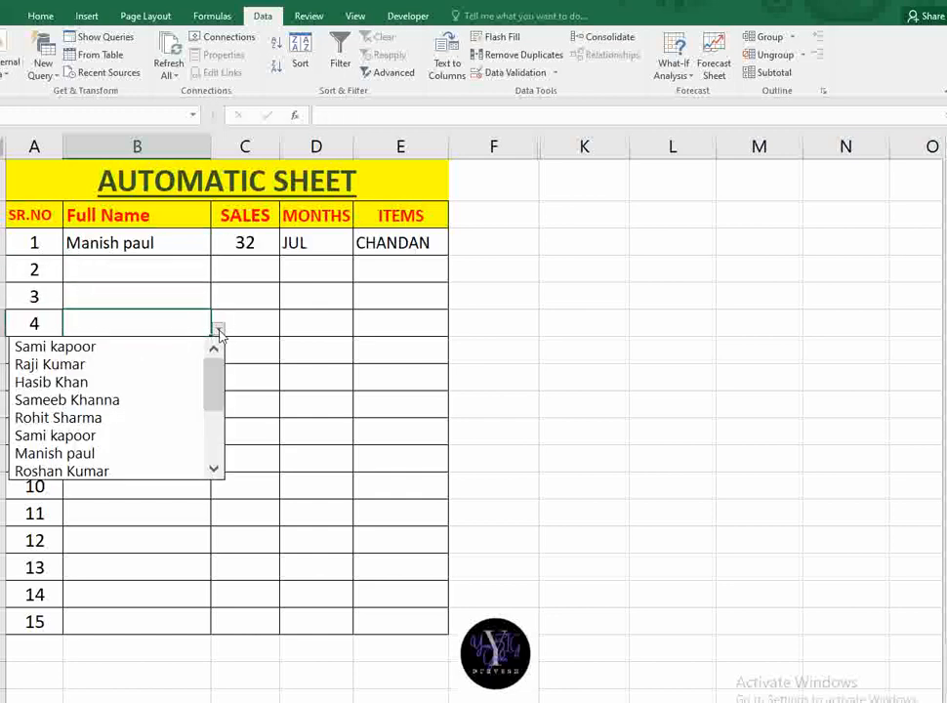
pyautogui.click(146, 400)
pyautogui.click(154, 455)
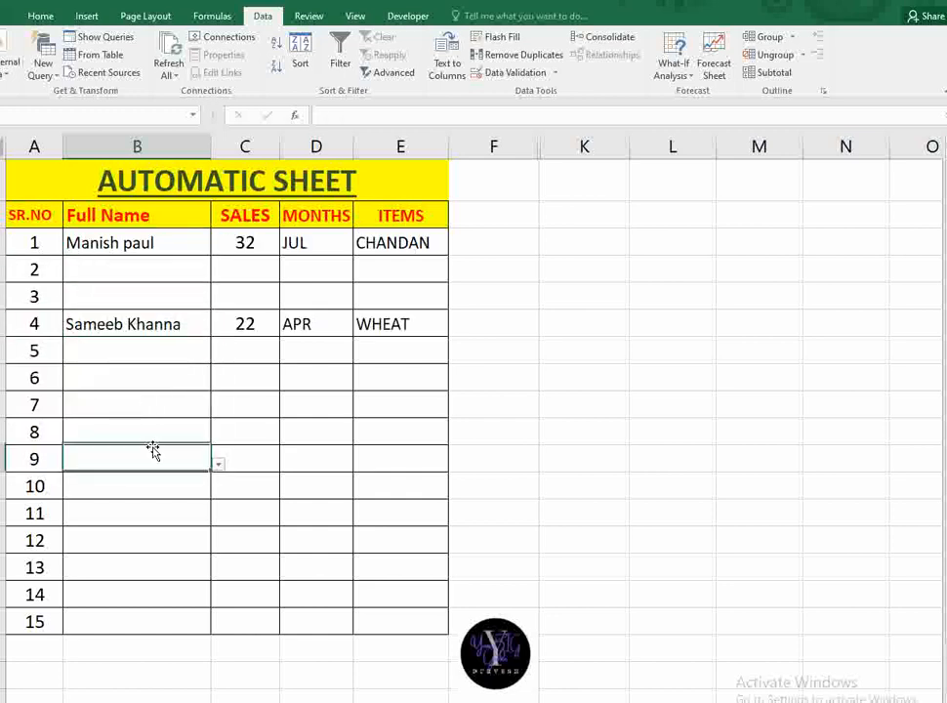
pyautogui.click(219, 463)
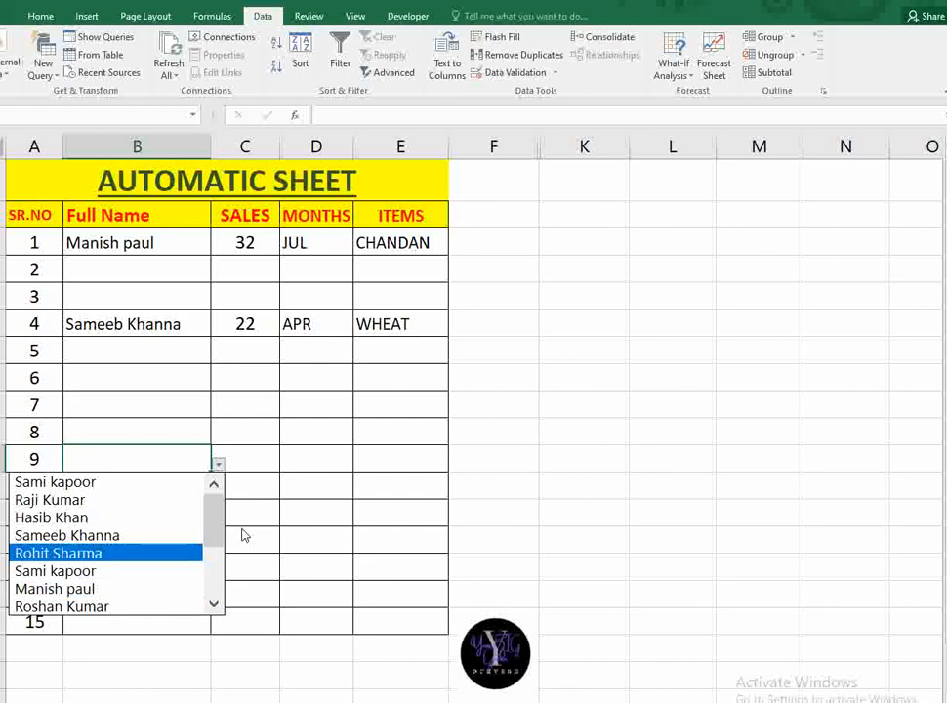
pyautogui.scroll(-3, 224, 571)
pyautogui.click(127, 588)
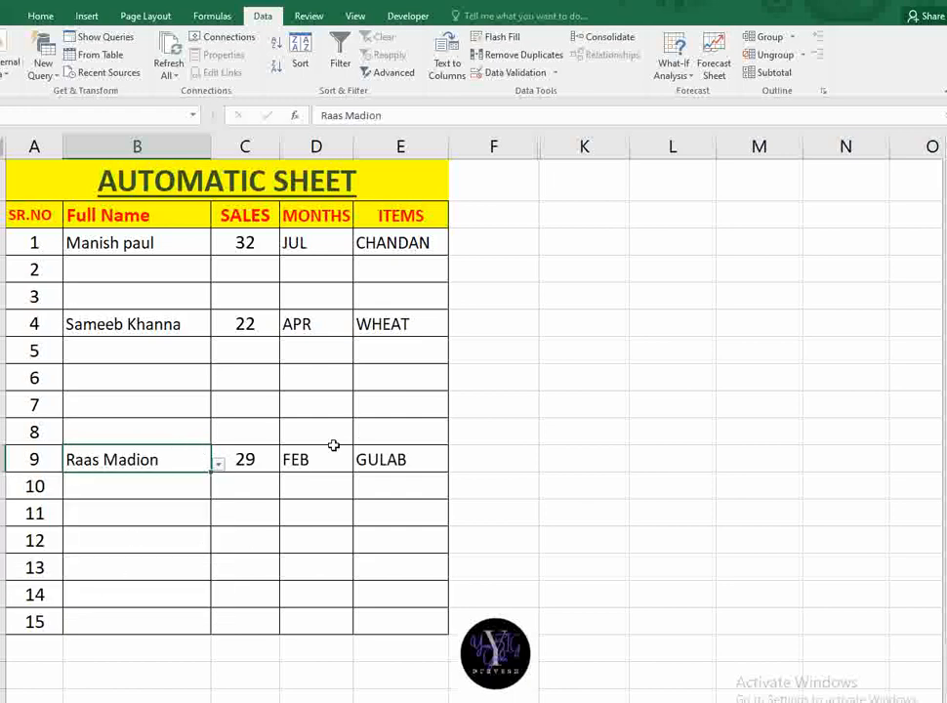
# - Clear the entries in the Full Name column from SR.NO 1 to 11
pyautogui.moveTo(122, 250); pyautogui.dragTo(98, 515)
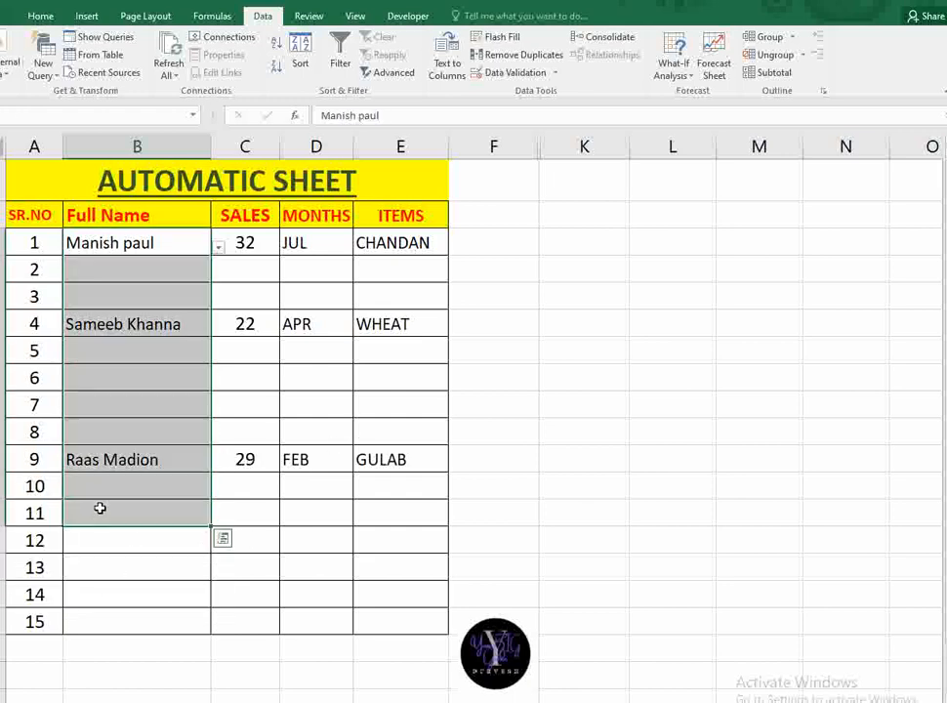
pyautogui.press('Delete')
pyautogui.click(142, 375)
pyautogui.click(126, 240)
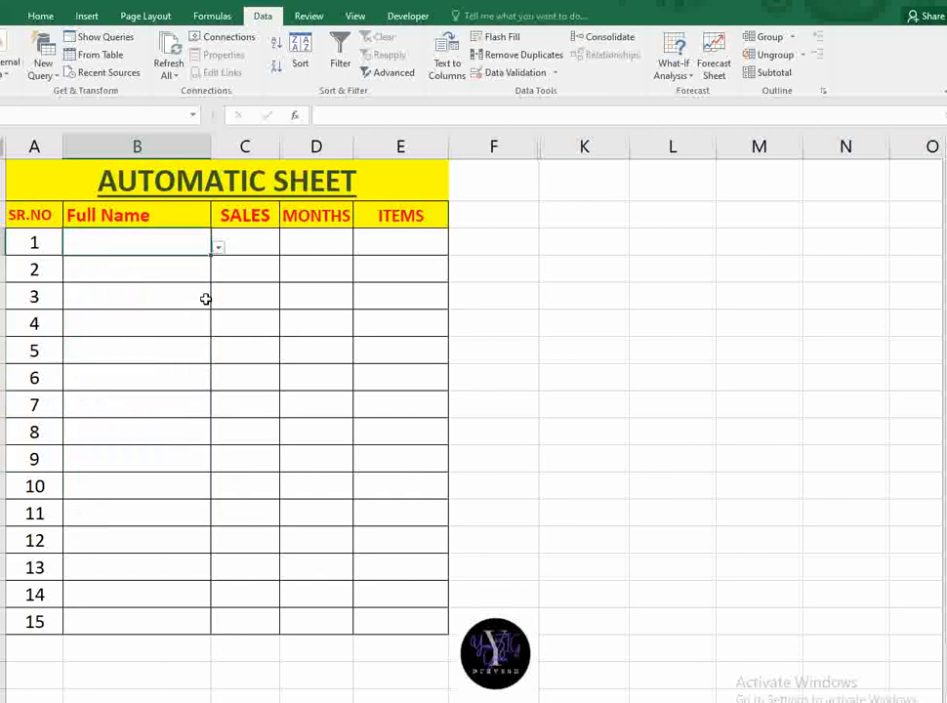
# - Examine the lookup formulas stored in the MONTHS and ITEMS columns of the automatic sheet
pyautogui.click(236, 258)
pyautogui.click(296, 250)
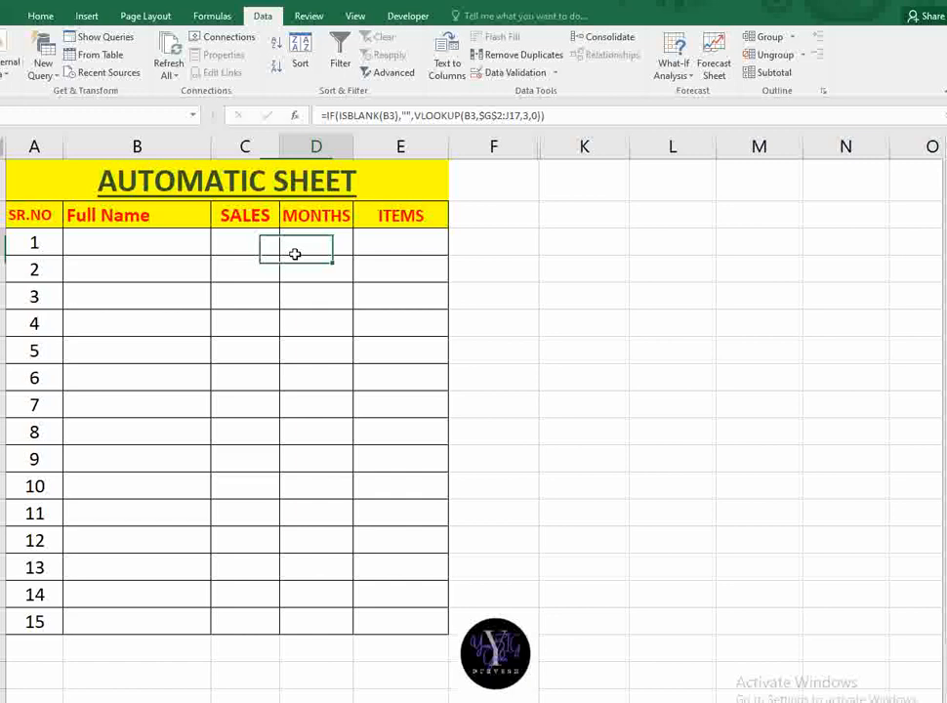
pyautogui.click(370, 321)
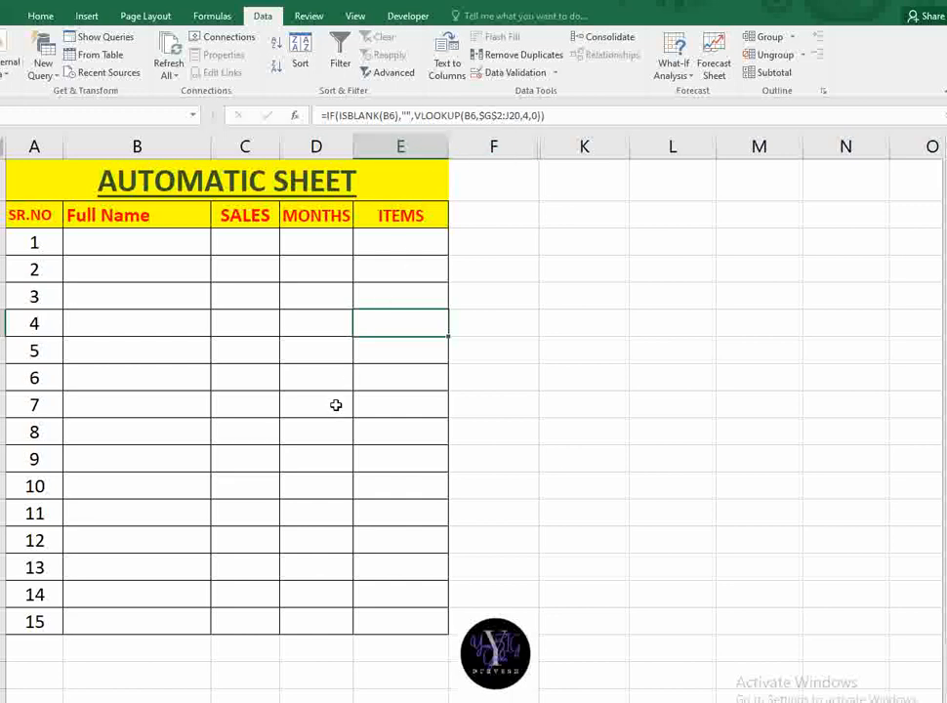
pyautogui.click(204, 291)
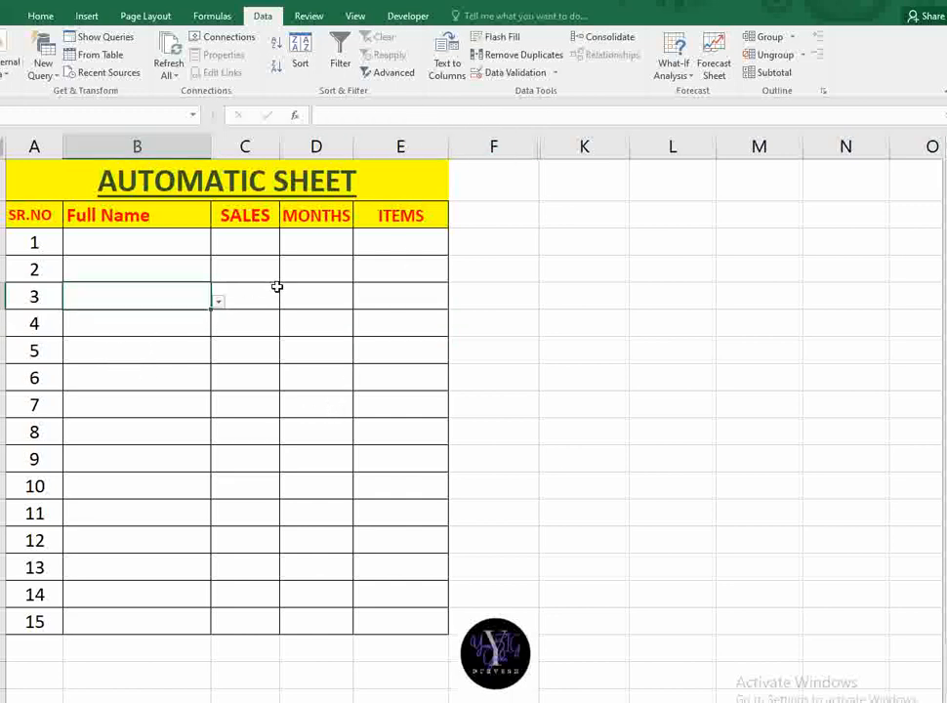
pyautogui.click(341, 278)
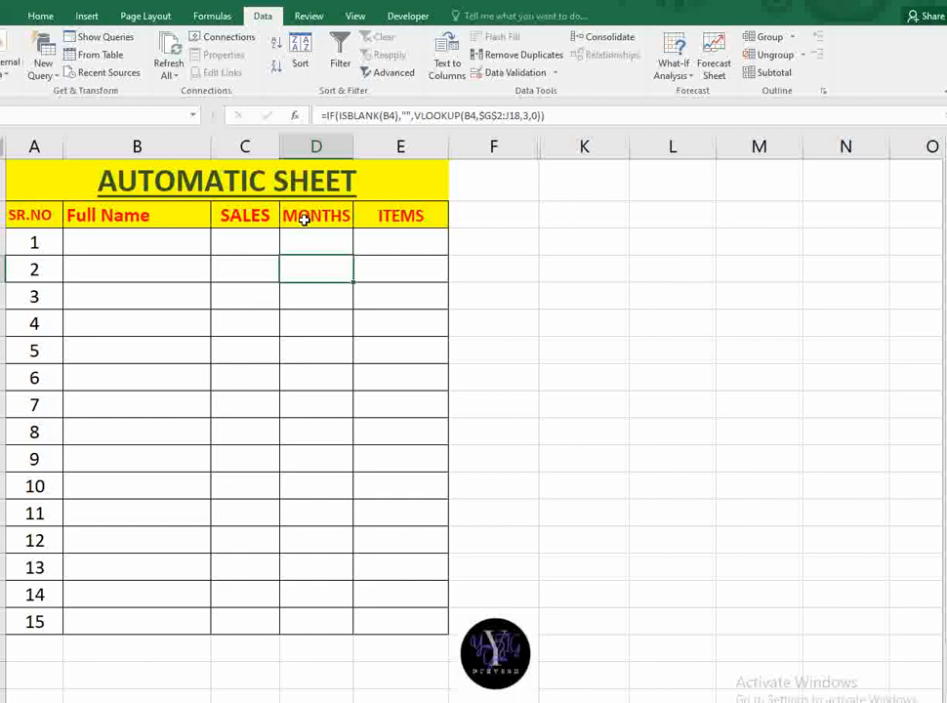
# - Delete the formulas from the SALES, MONTHS and ITEMS cells for SR.NO 1 to 15
pyautogui.moveTo(251, 247); pyautogui.dragTo(408, 611)
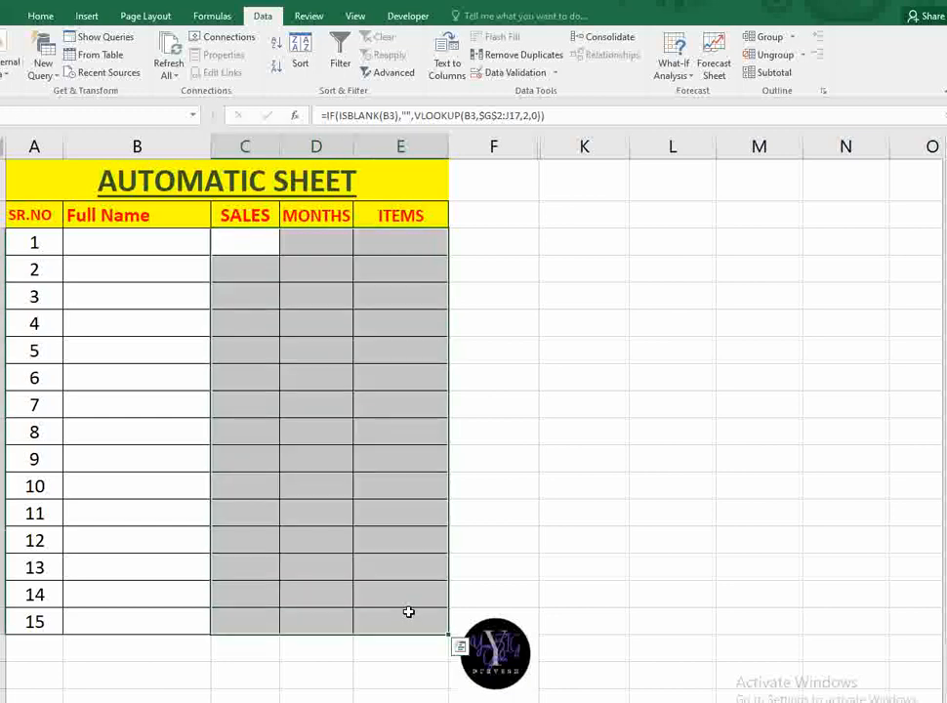
pyautogui.click(357, 430)
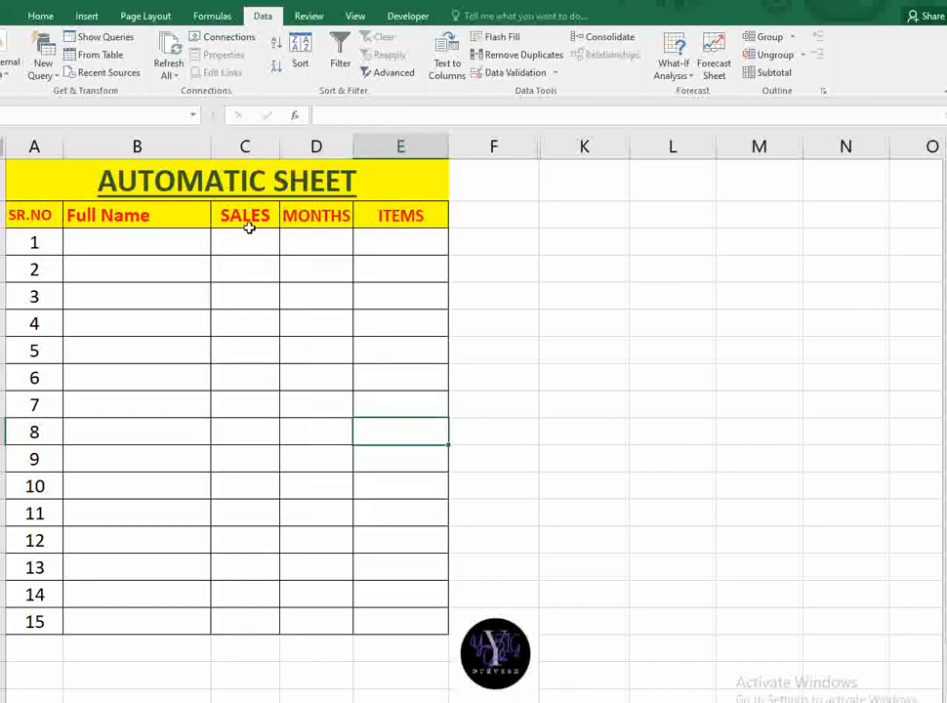
# - Clear all data validation, including the list source, from the Full Name cell for SR.NO 1
pyautogui.click(244, 235)
pyautogui.click(186, 246)
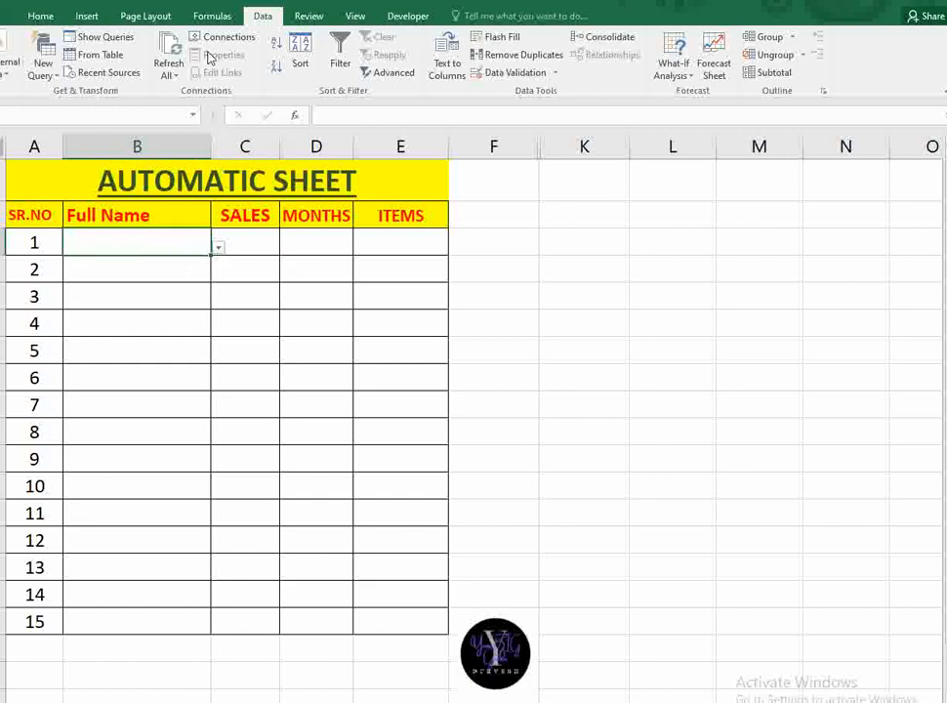
pyautogui.click(510, 72)
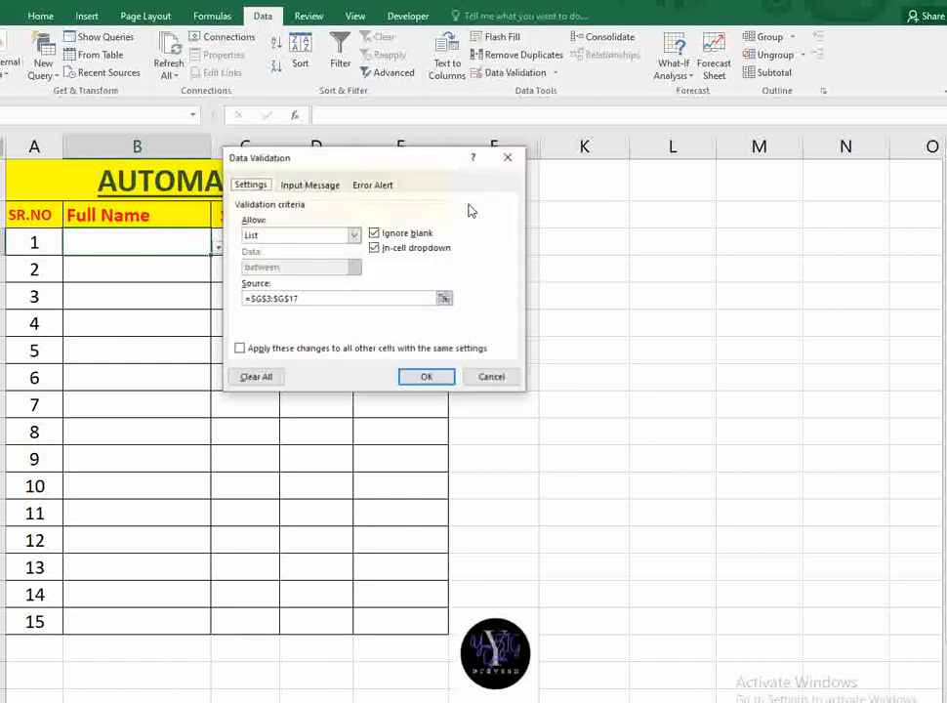
pyautogui.click(310, 298)
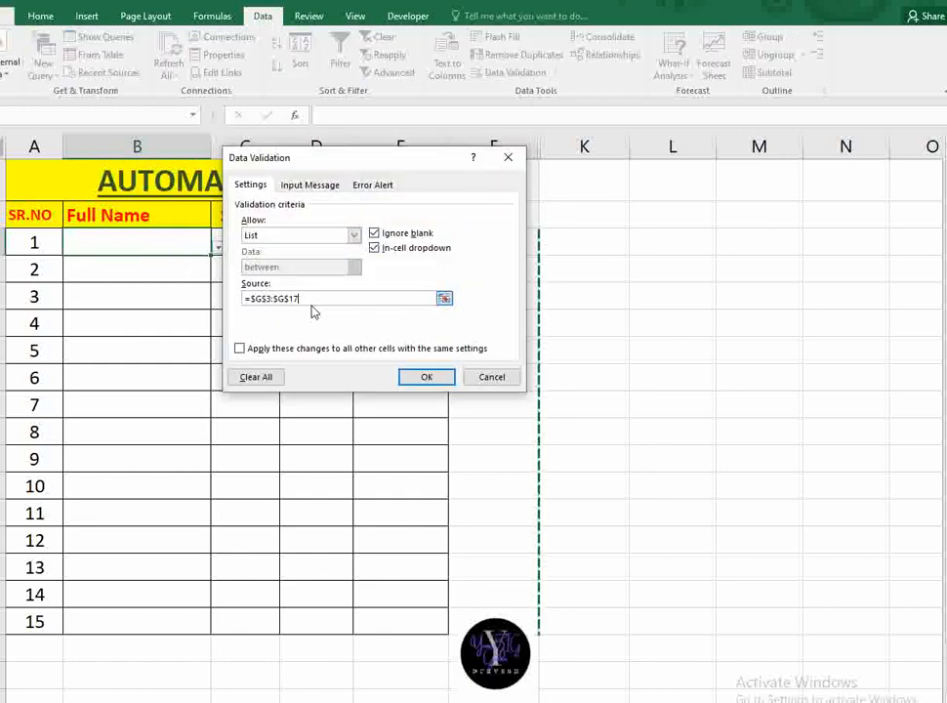
pyautogui.press('BackSpace')
pyautogui.press('BackSpace')
pyautogui.press('BackSpace')
pyautogui.press('BackSpace')
pyautogui.press('BackSpace')
pyautogui.press('BackSpace')
pyautogui.press('BackSpace')
pyautogui.press('BackSpace')
pyautogui.press('BackSpace')
pyautogui.press('BackSpace')
pyautogui.press('BackSpace')
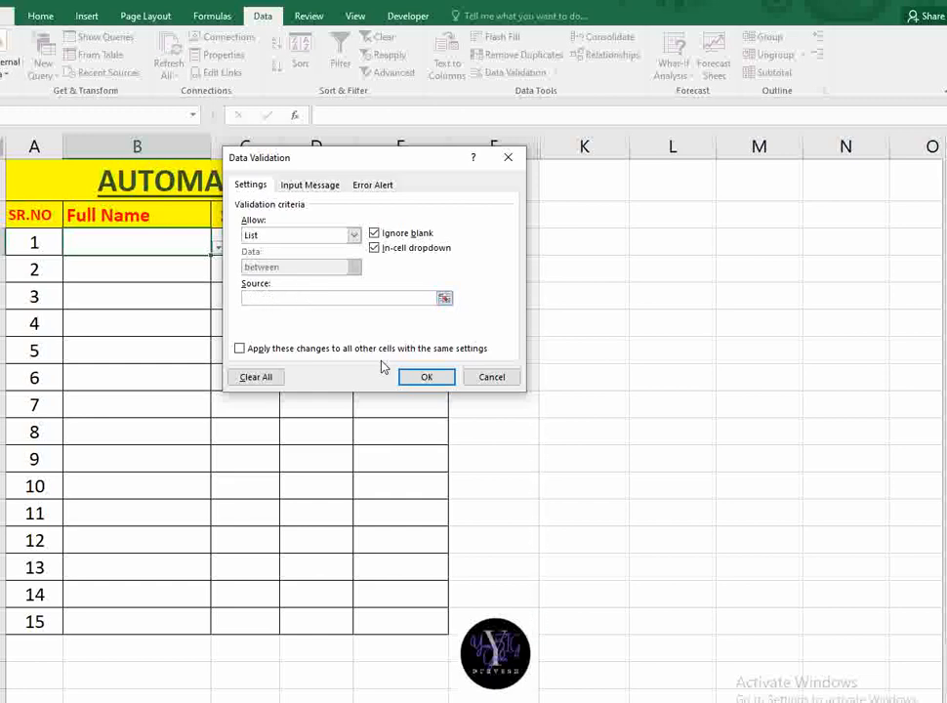
pyautogui.click(424, 386)
pyautogui.click(461, 412)
pyautogui.click(241, 380)
pyautogui.click(427, 377)
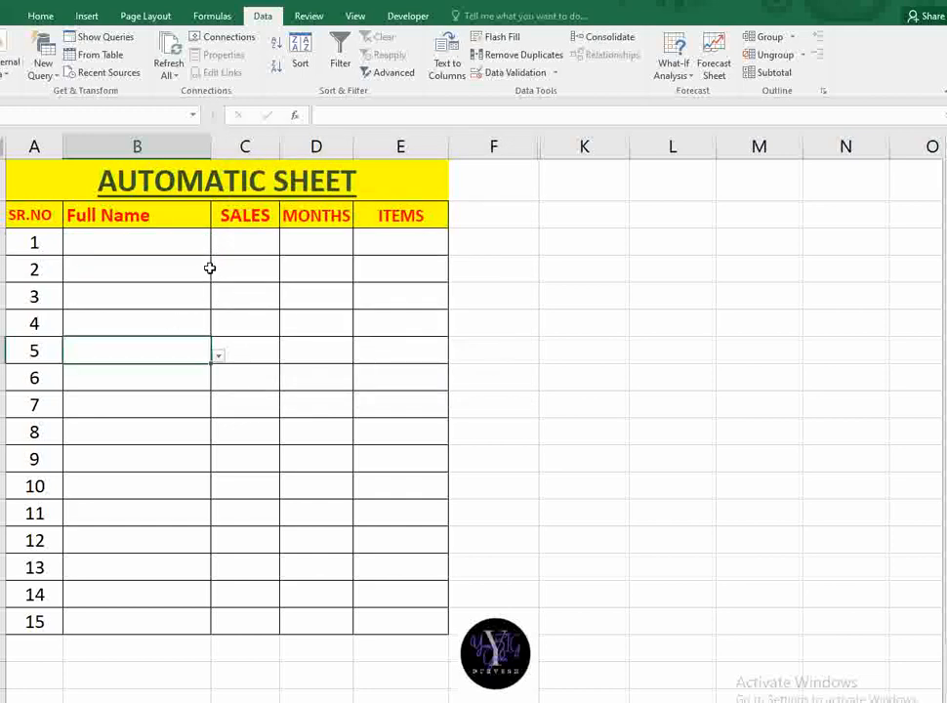
# - Fill the first Full Name cell down to SR.NO 15 to remove the drop-downs from the column
pyautogui.moveTo(211, 256); pyautogui.dragTo(183, 642)
pyautogui.click(316, 432)
pyautogui.click(172, 401)
pyautogui.click(336, 378)
pyautogui.click(339, 427)
pyautogui.click(400, 353)
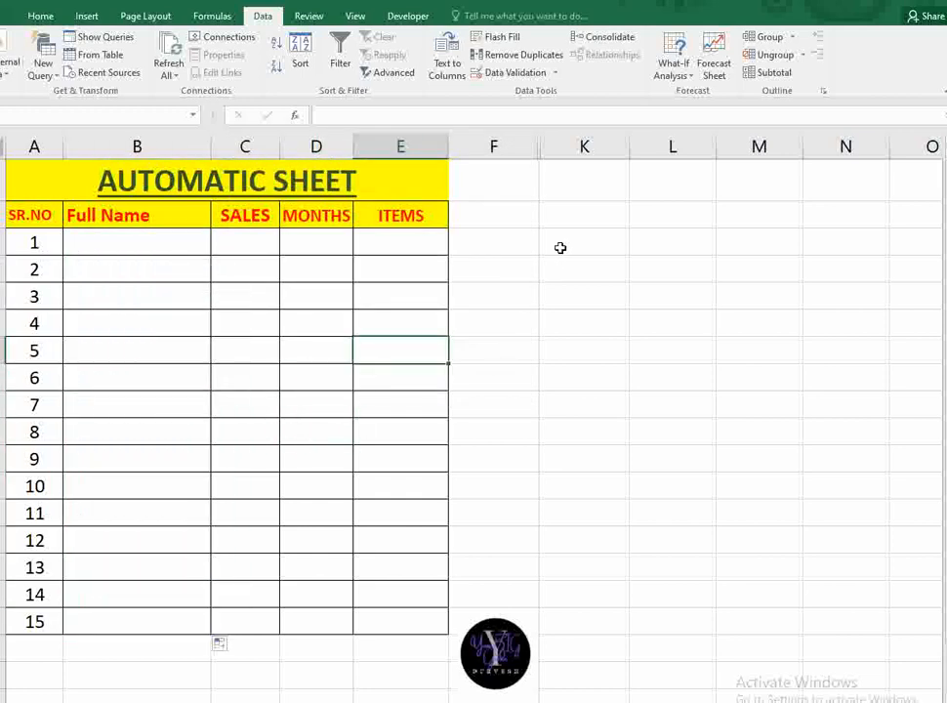
# - Unhide the columns between F and K
pyautogui.moveTo(509, 150); pyautogui.dragTo(608, 148)
pyautogui.rightClick(613, 154)
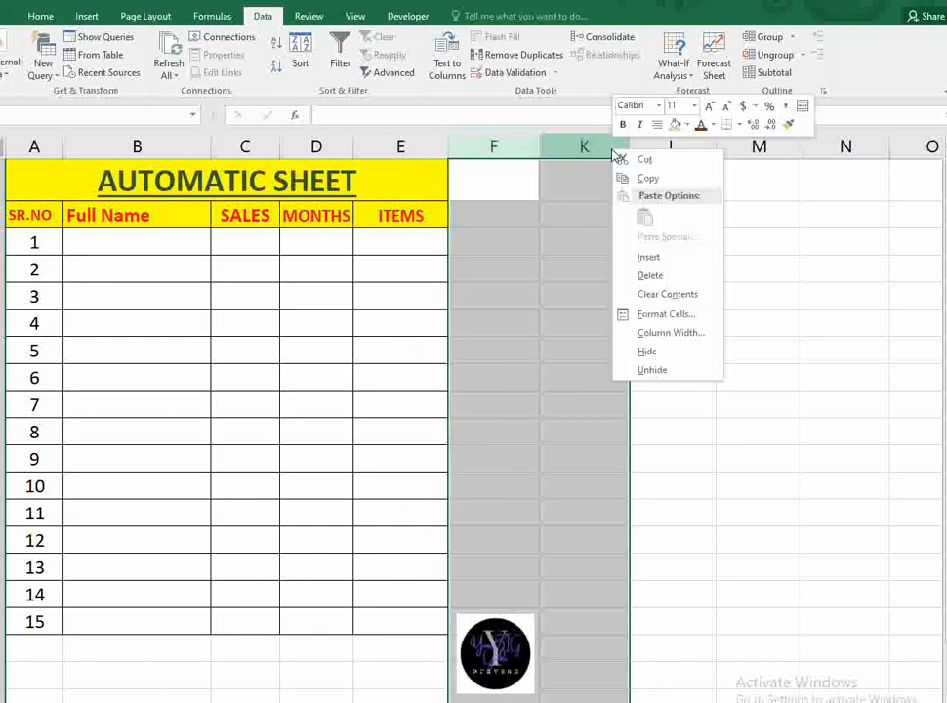
pyautogui.click(654, 369)
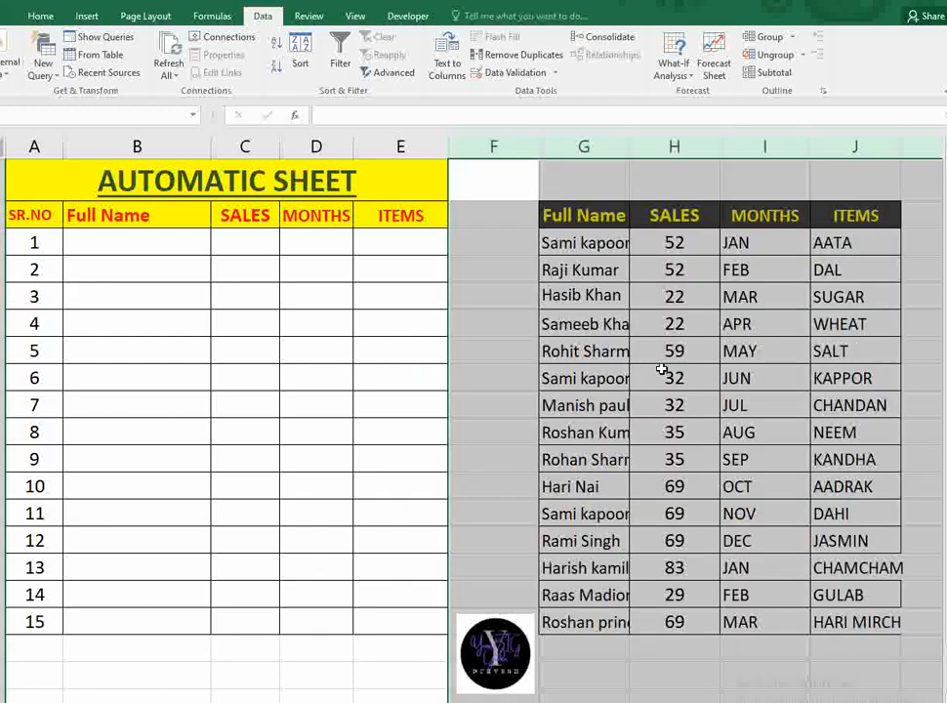
pyautogui.click(495, 322)
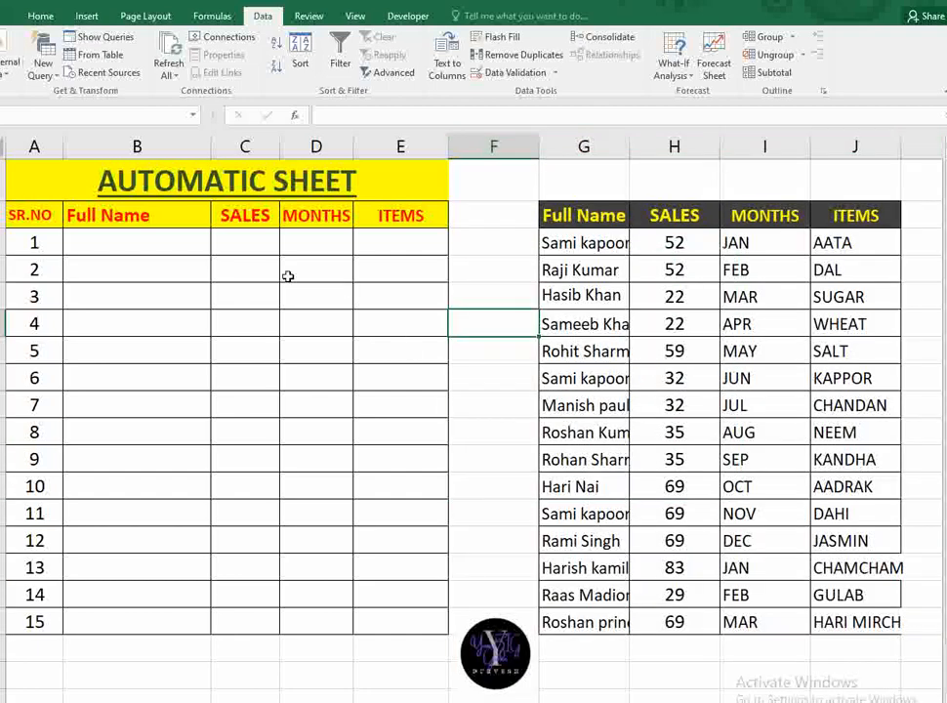
# - Begin the formula =IF(ISBLANK(B3),"", in the SALES cell for SR.NO 1
pyautogui.click(260, 240)
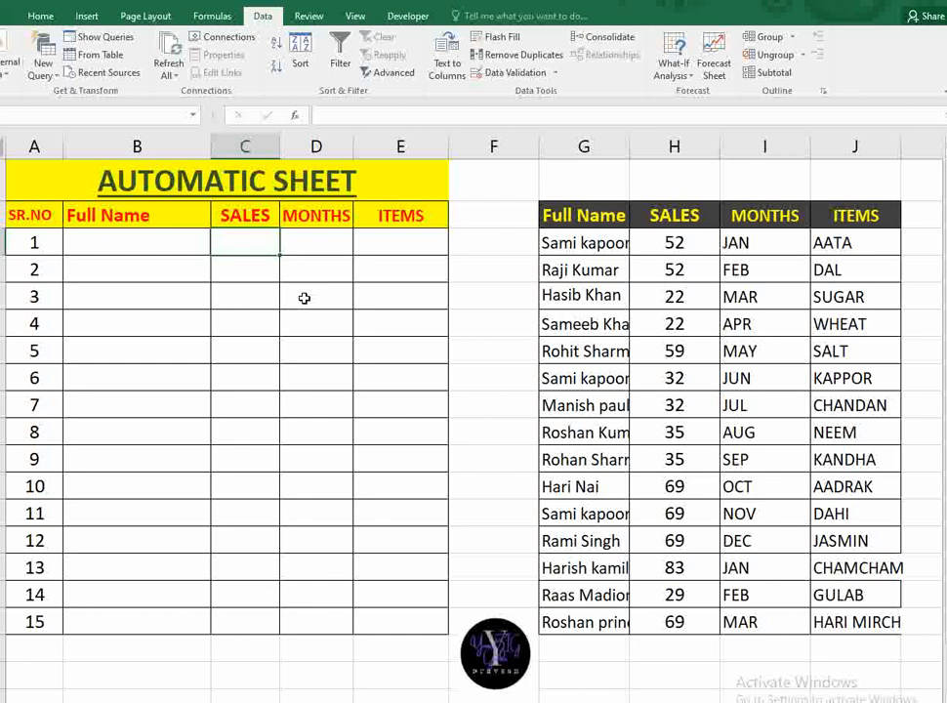
pyautogui.write('=')
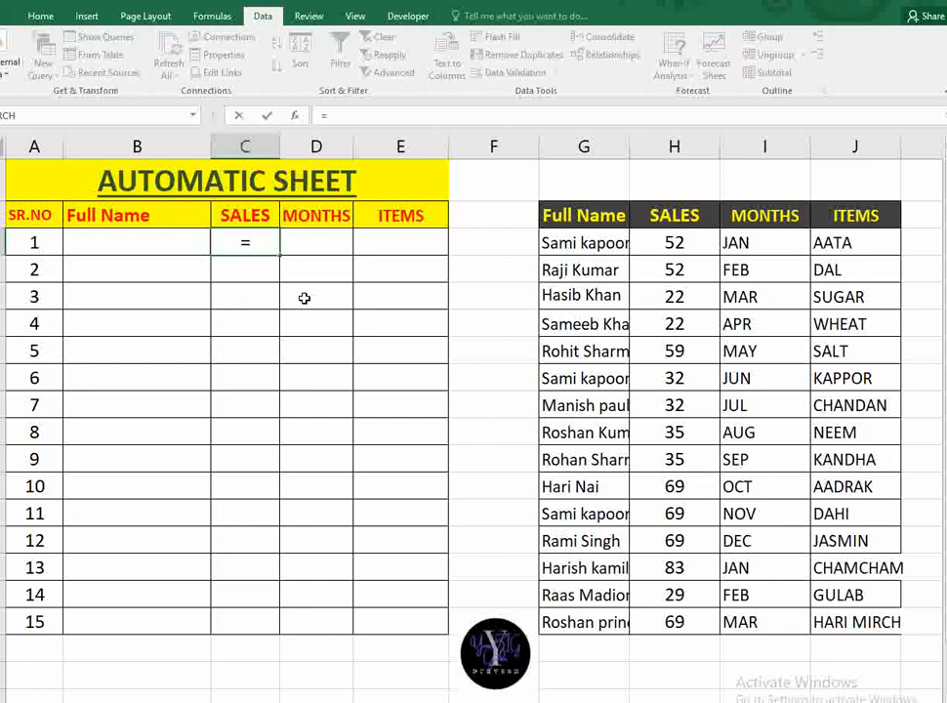
pyautogui.write('if')
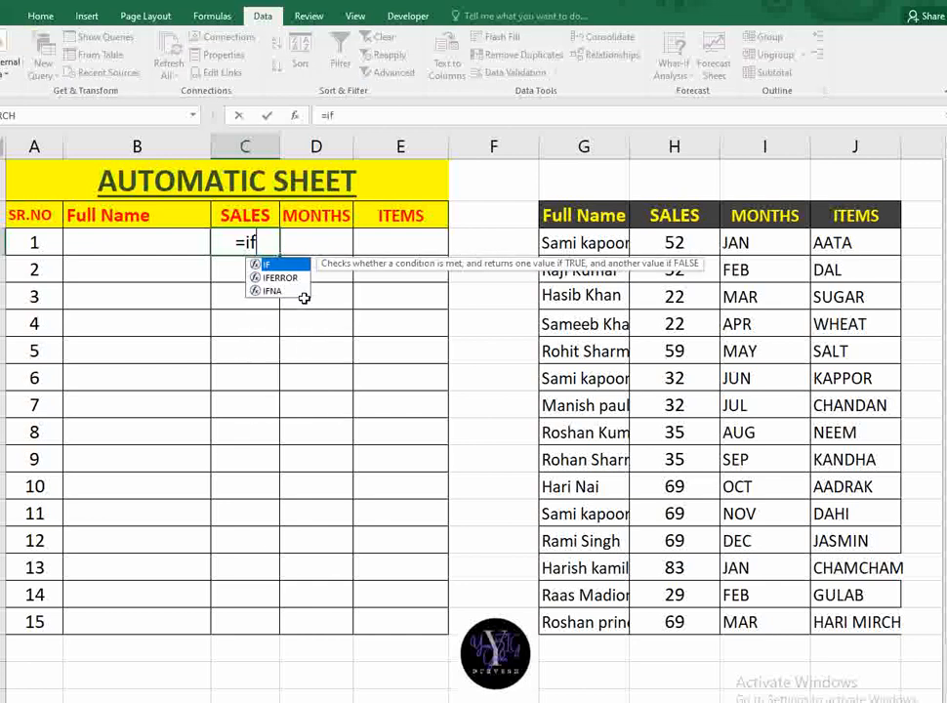
pyautogui.press('Tab')
pyautogui.write('isb')
pyautogui.press('Tab')
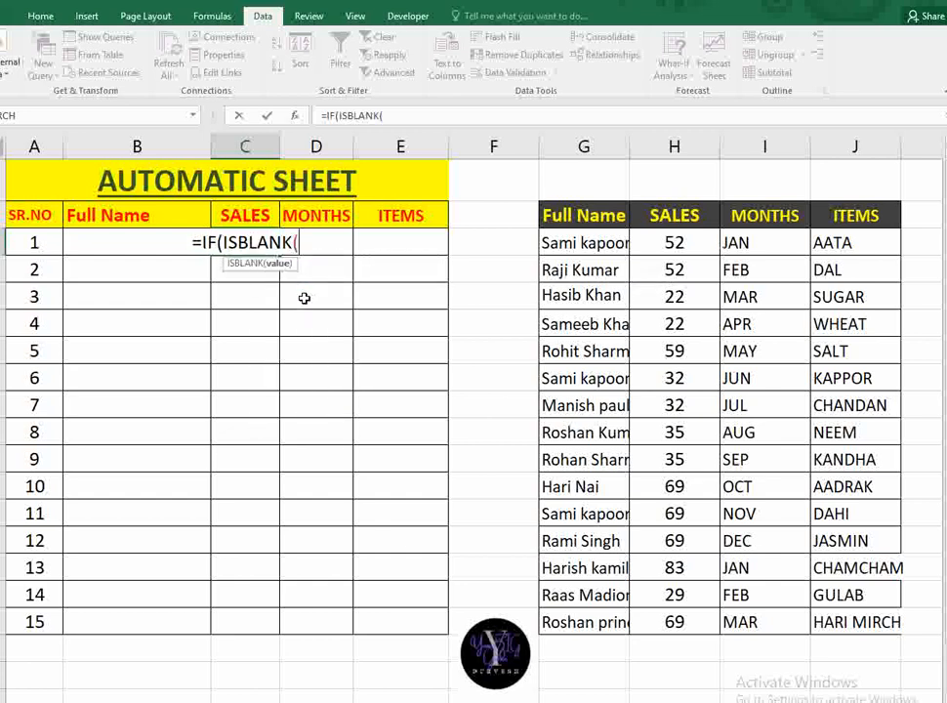
pyautogui.press('Left')
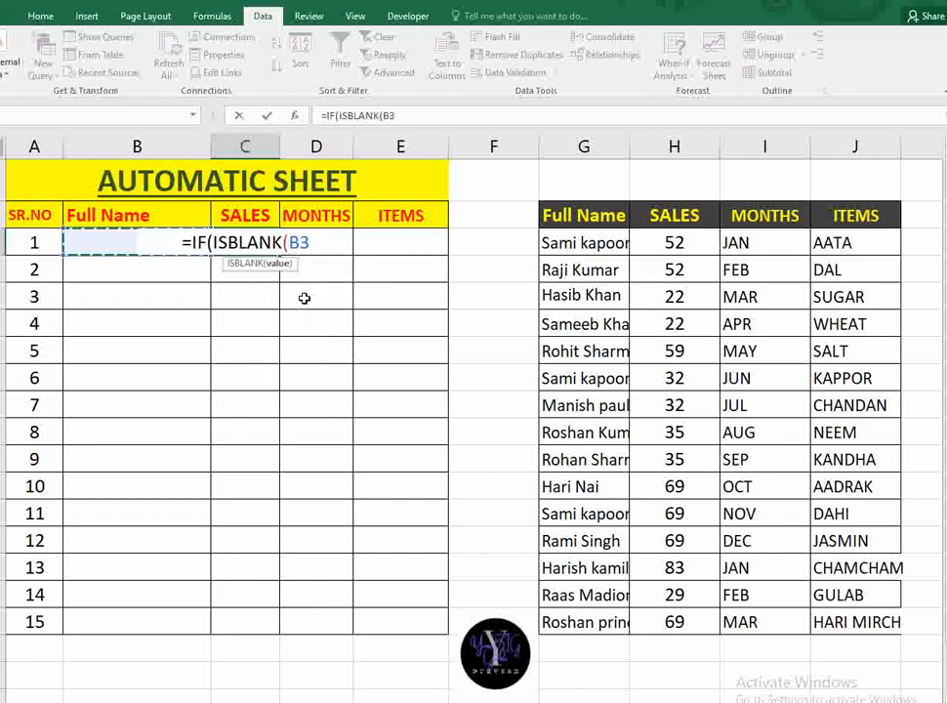
pyautogui.write(')')
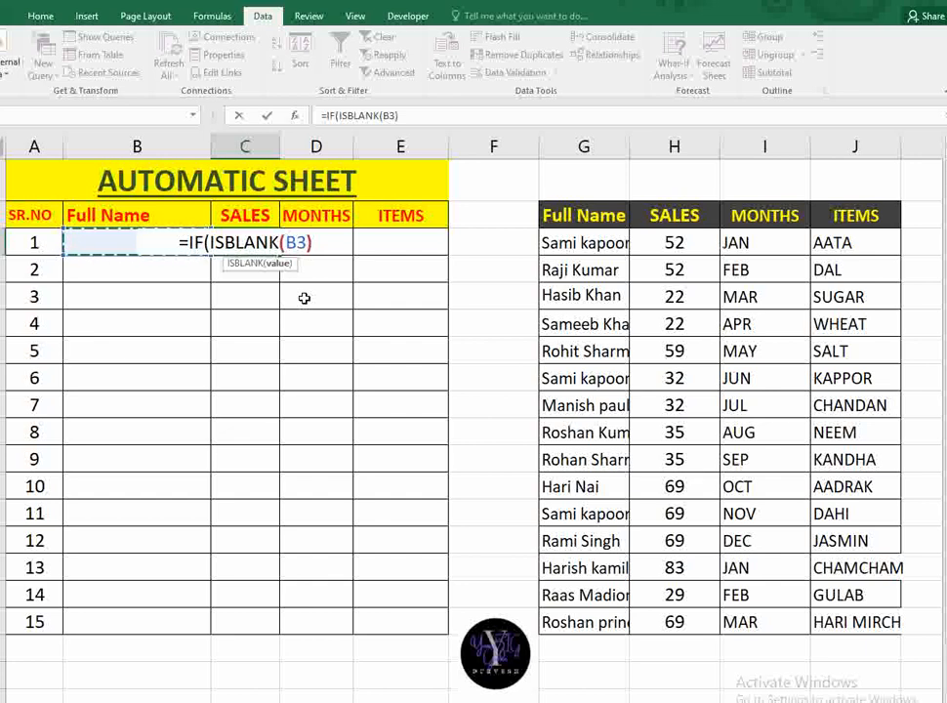
pyautogui.write(',""')
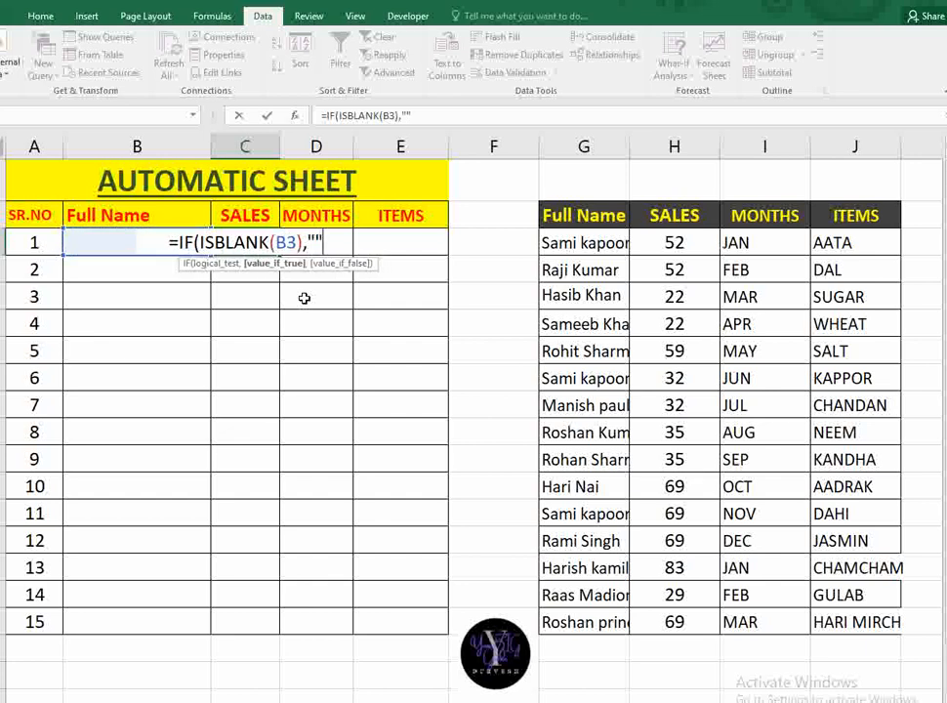
pyautogui.write(',')
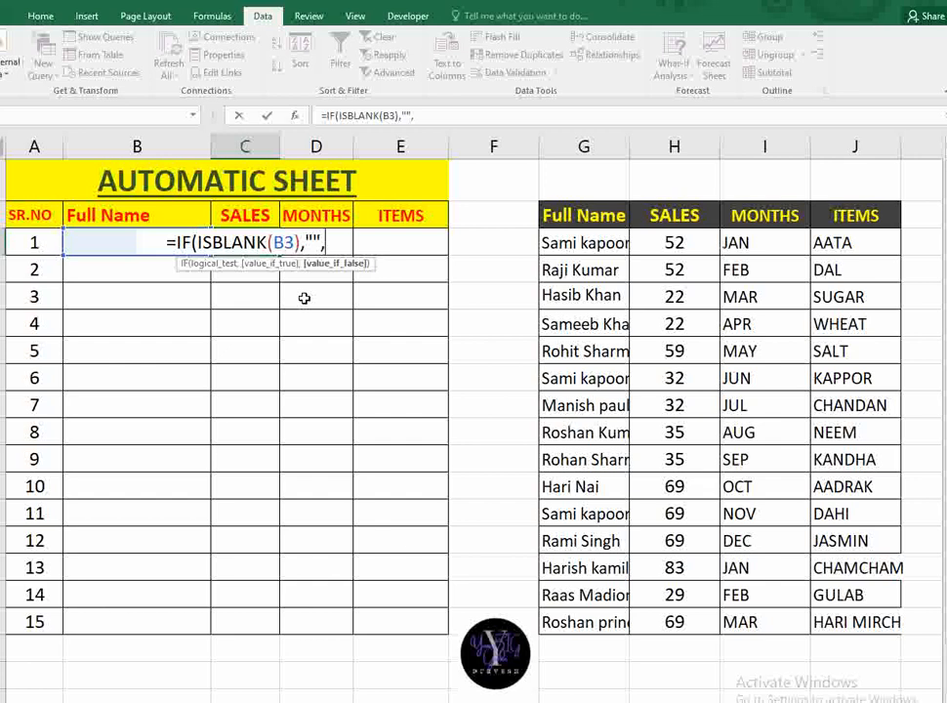
pyautogui.write(',')
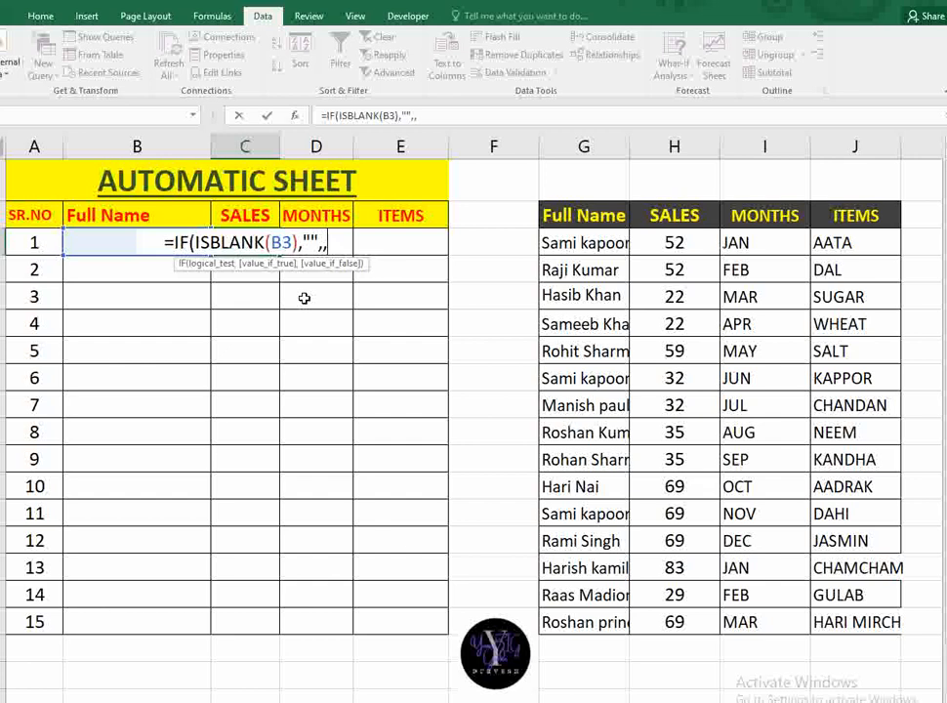
pyautogui.press('BackSpace')
# - Continue the SALES formula for SR.NO 1 with VLOOKUP as the value if false, using B3 as the lookup value
pyautogui.write('vl')
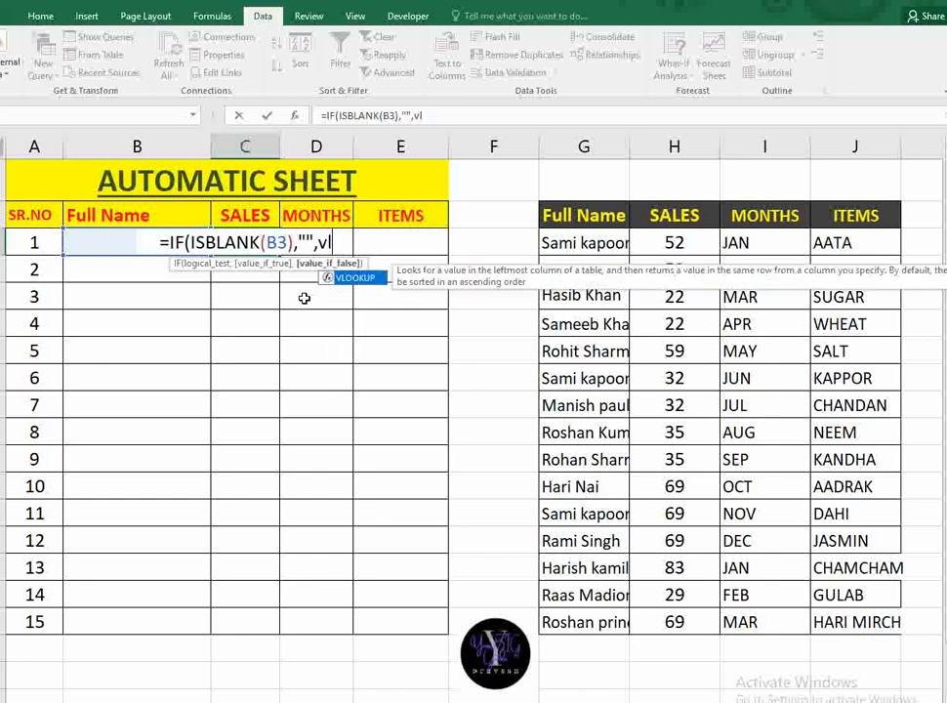
pyautogui.press('Tab')
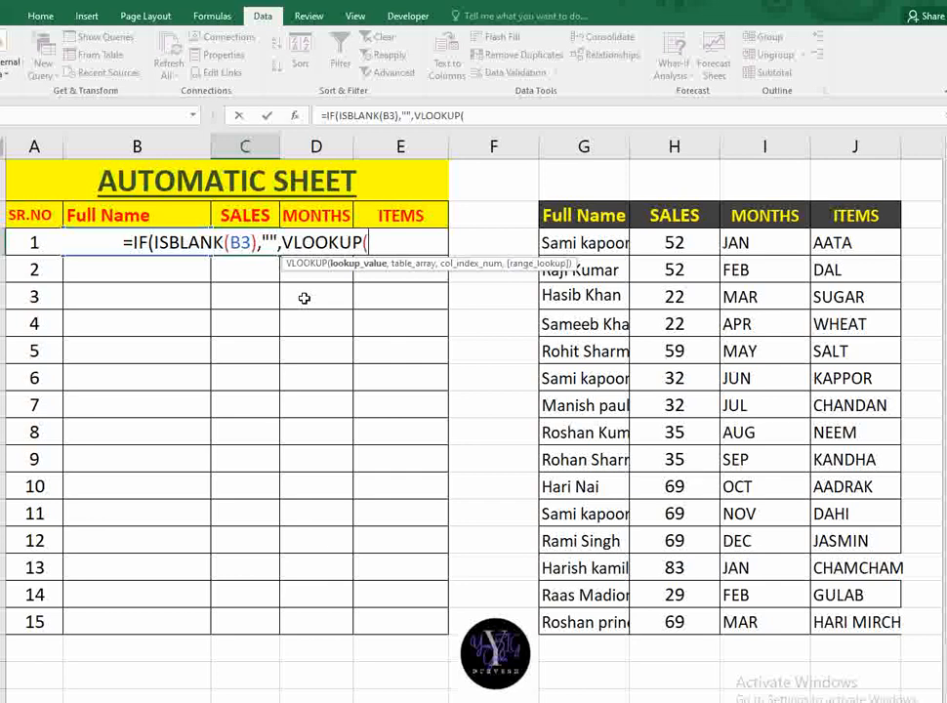
pyautogui.press('Left')
pyautogui.press('Left')
pyautogui.press('Right')
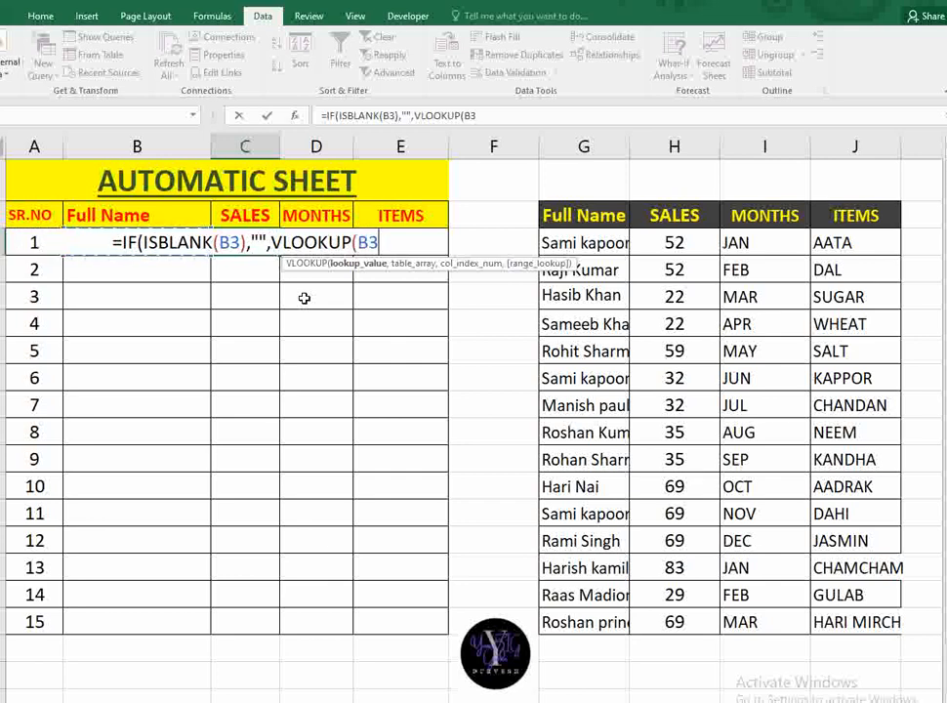
pyautogui.write(',')
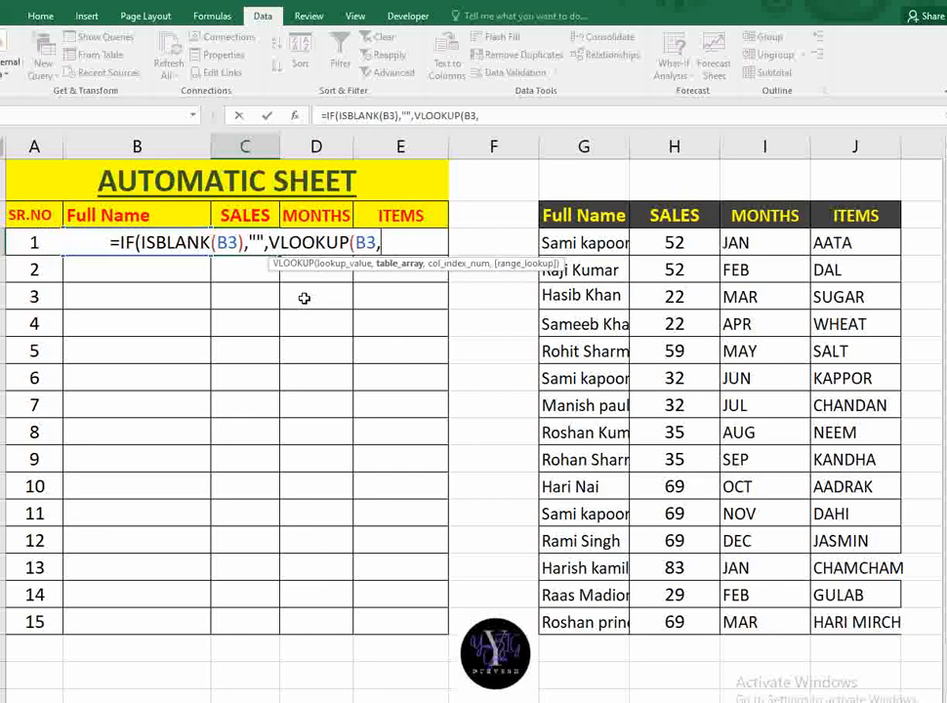
# - Set the VLOOKUP table array to the reference table G2:J17, making its first reference absolute as $G$2:J17
pyautogui.moveTo(558, 215); pyautogui.dragTo(921, 622)
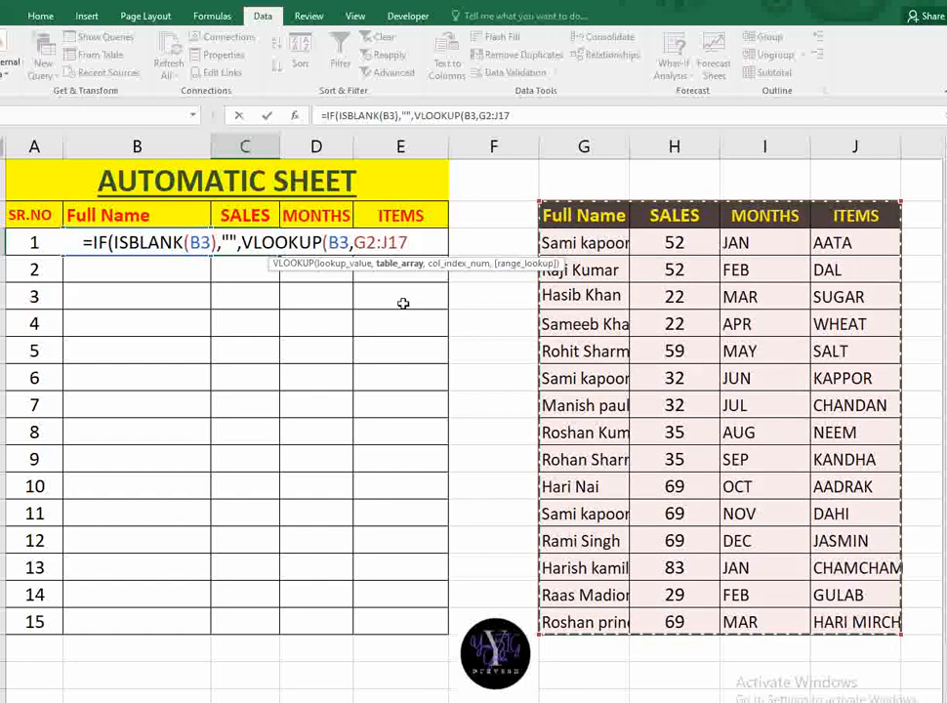
pyautogui.click(367, 243)
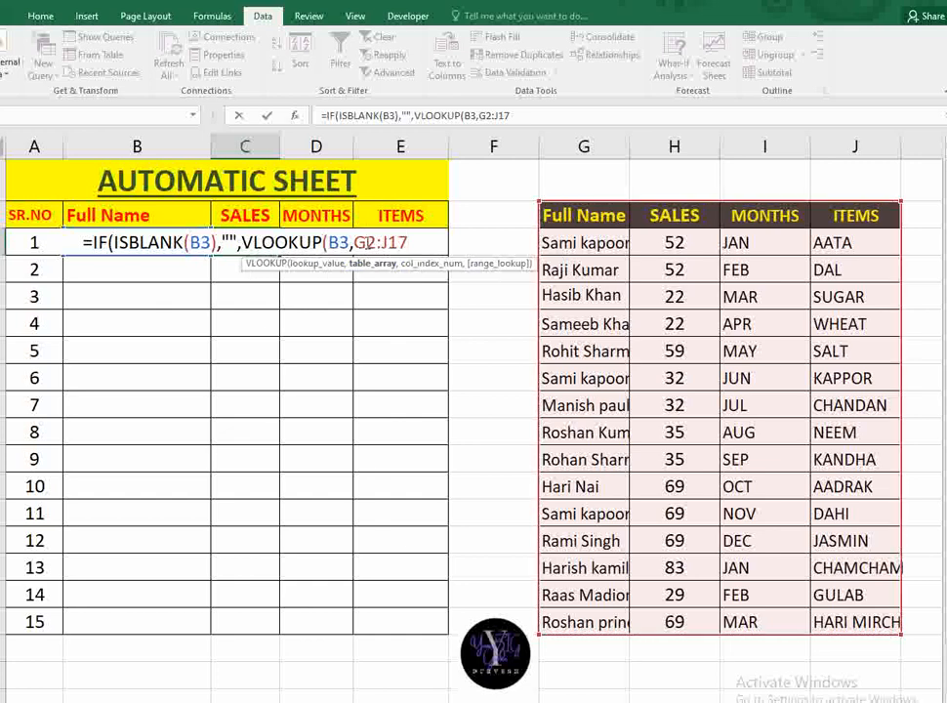
pyautogui.press('F4')
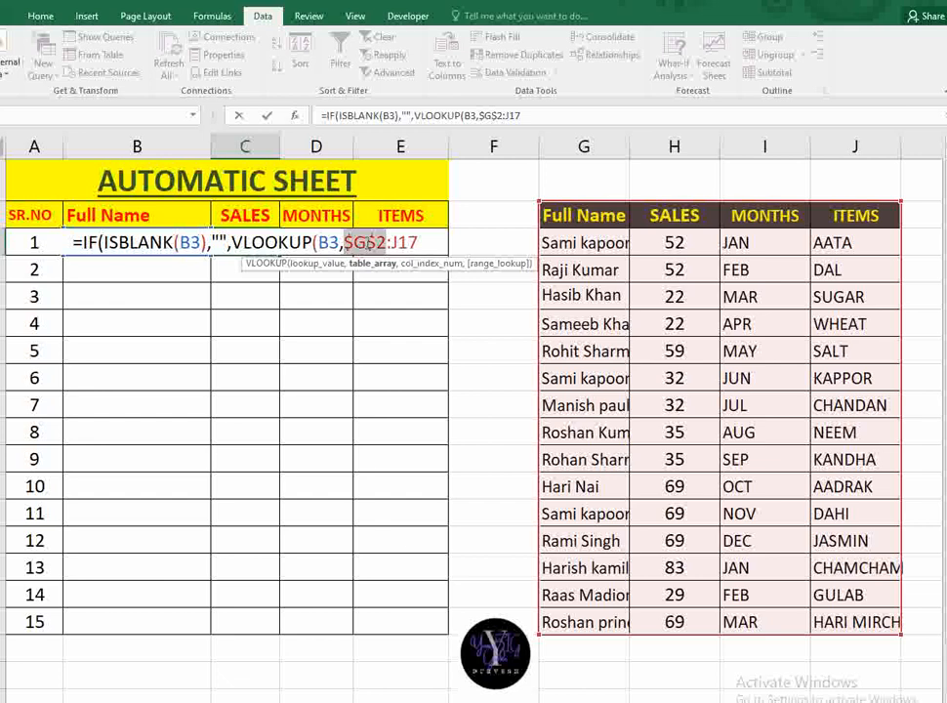
pyautogui.click(422, 244)
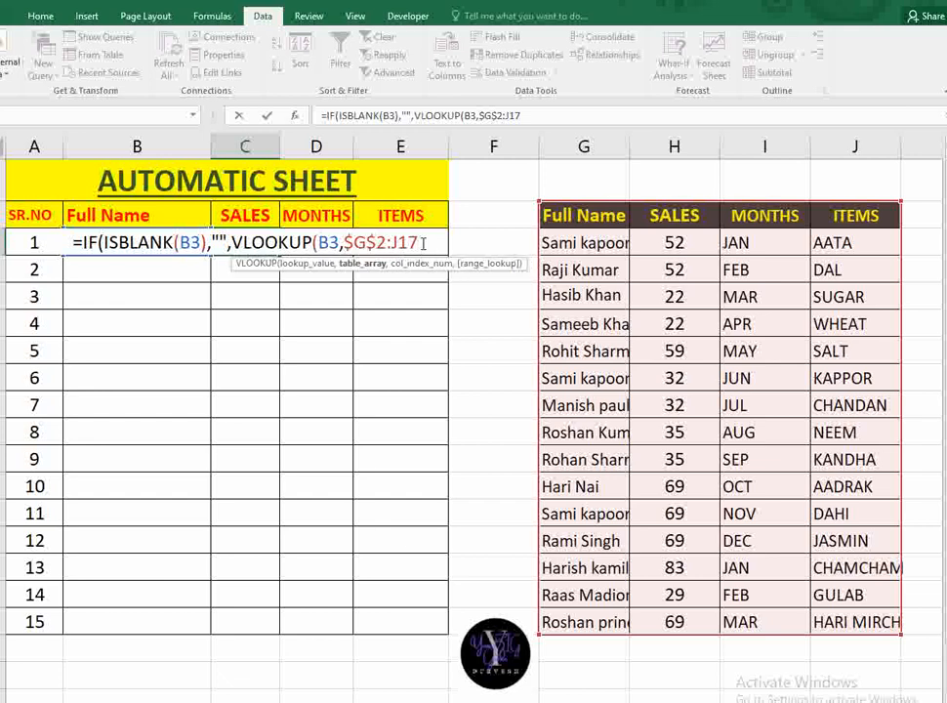
# - Finish the SALES formula with column index 2 and range lookup 0, and fill it down to SR.NO 15
pyautogui.write(',')
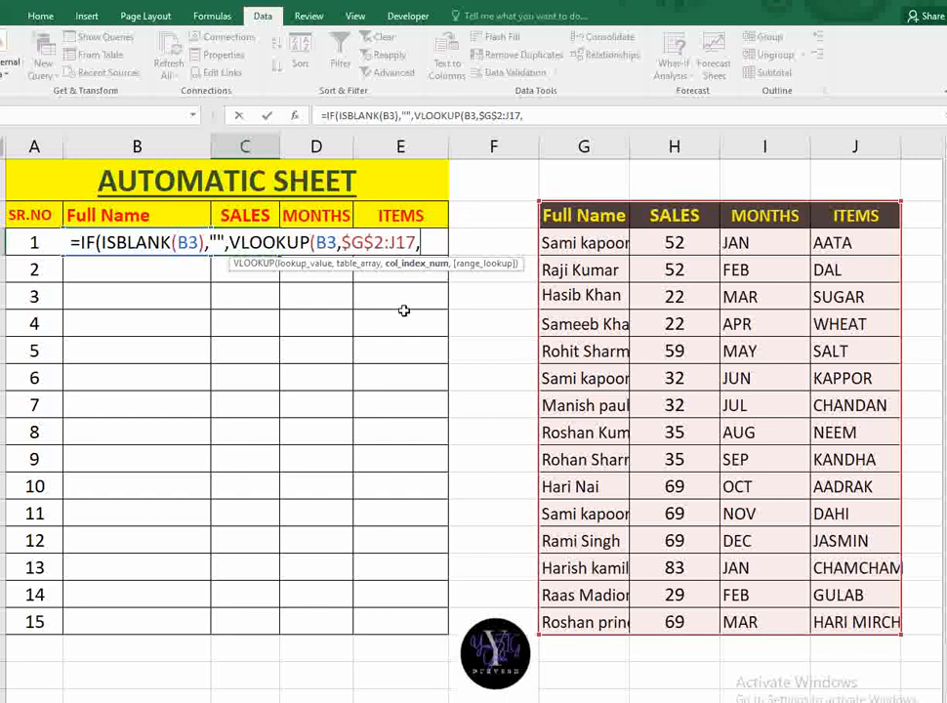
pyautogui.write('2,')
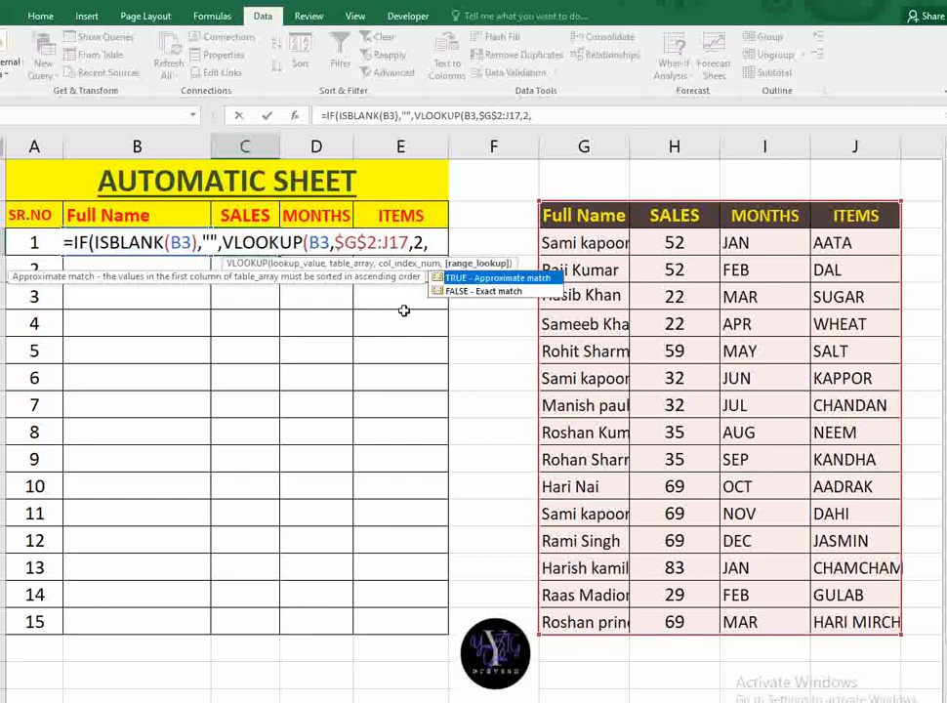
pyautogui.write('0')
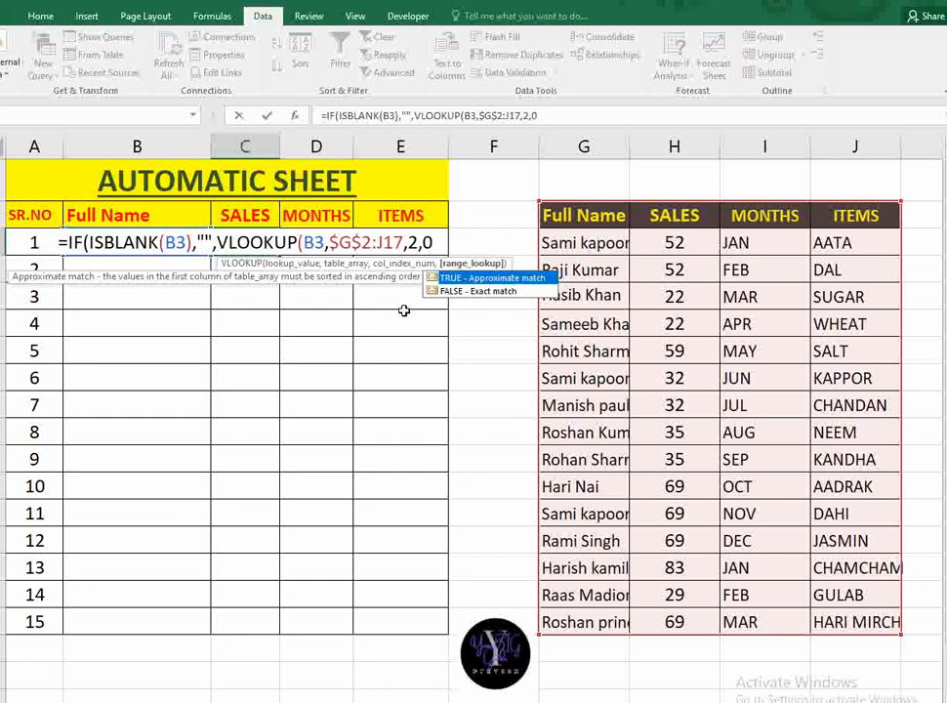
pyautogui.write('))')
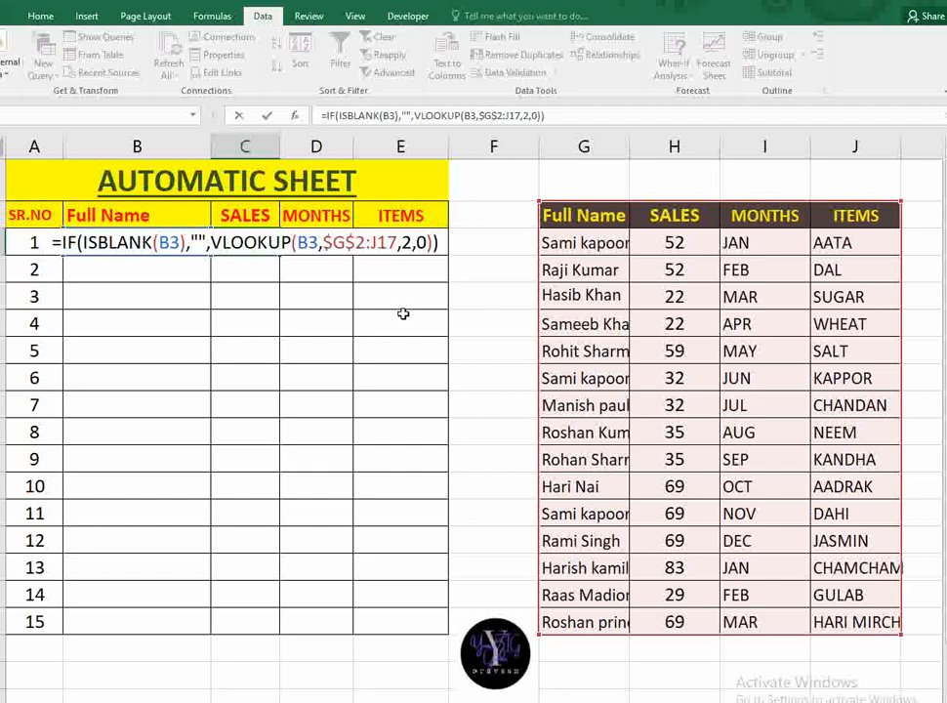
pyautogui.press('Return')
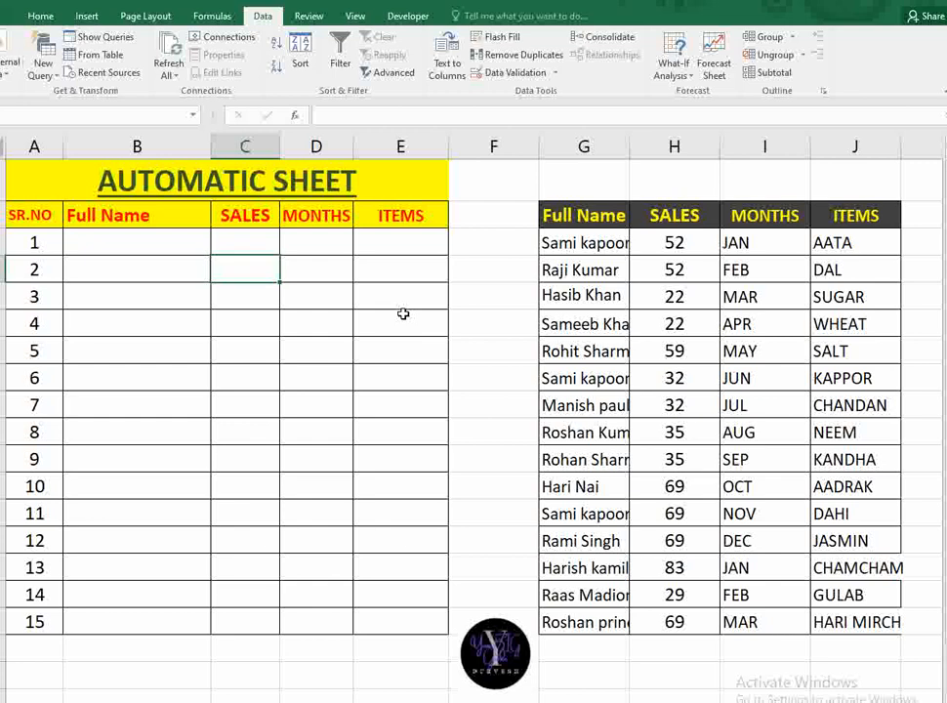
pyautogui.click(276, 249)
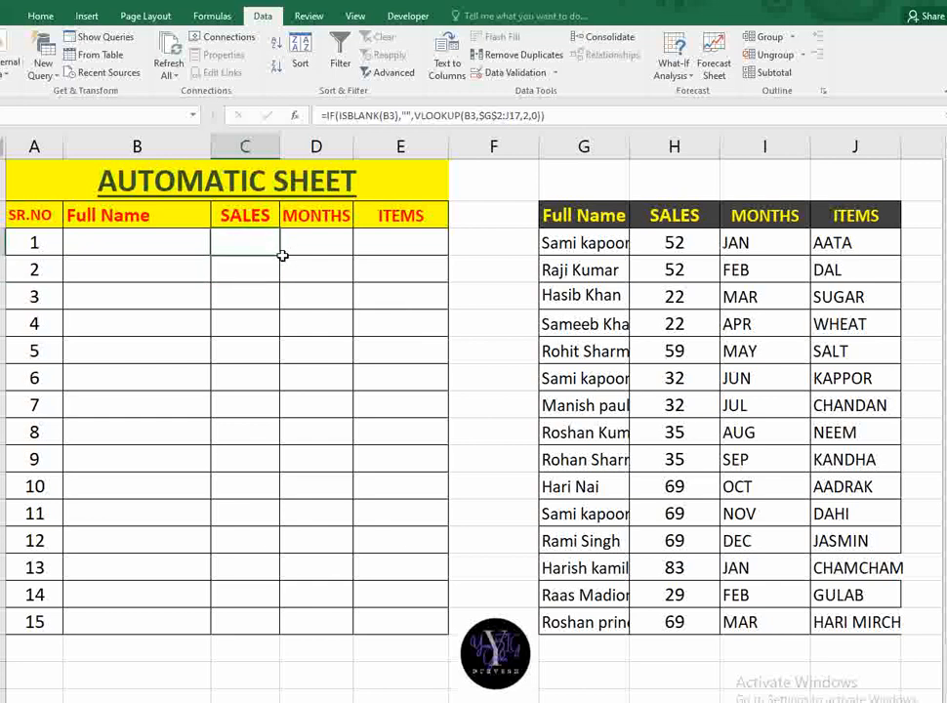
pyautogui.moveTo(279, 279); pyautogui.dragTo(276, 629)
# - Begin the formula =IF(ISBLANK(B3),"", in the MONTHS cell for SR.NO 1
pyautogui.click(329, 243)
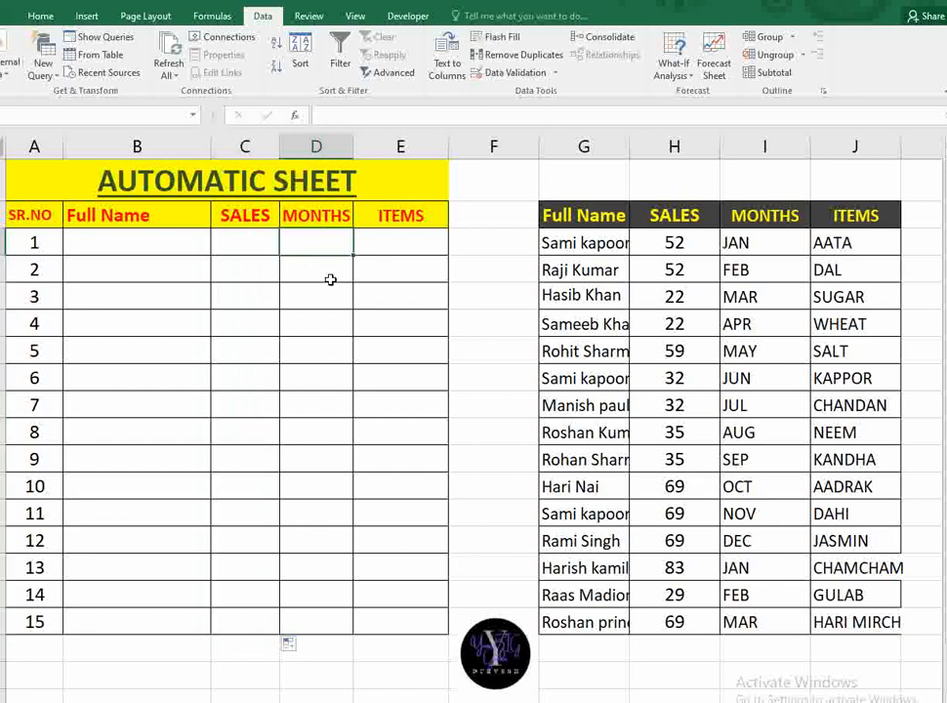
pyautogui.write('=')
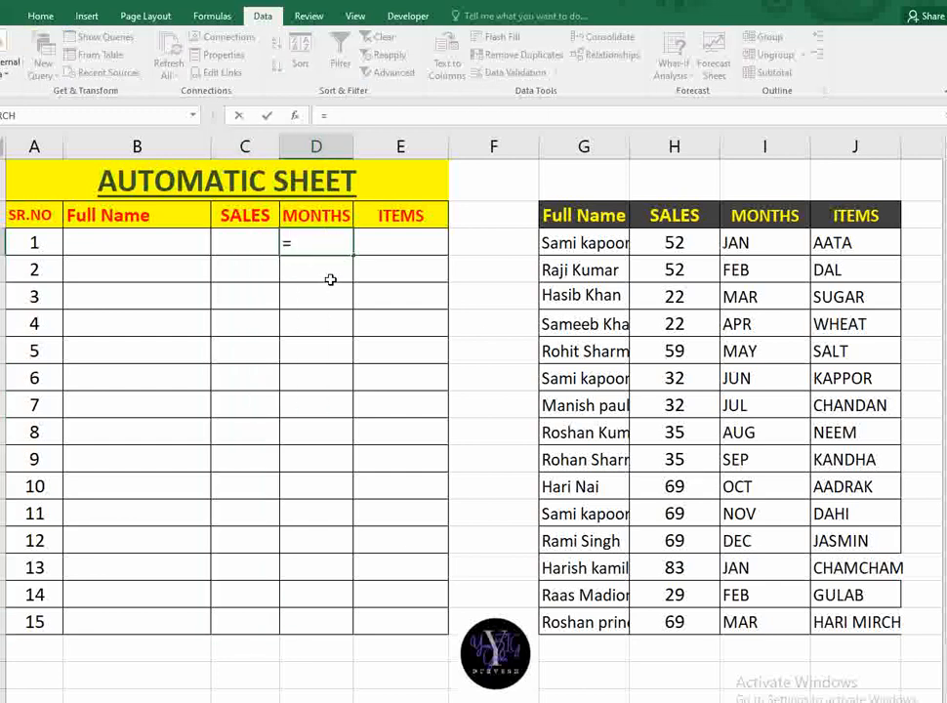
pyautogui.write('if')
pyautogui.press('Tab')
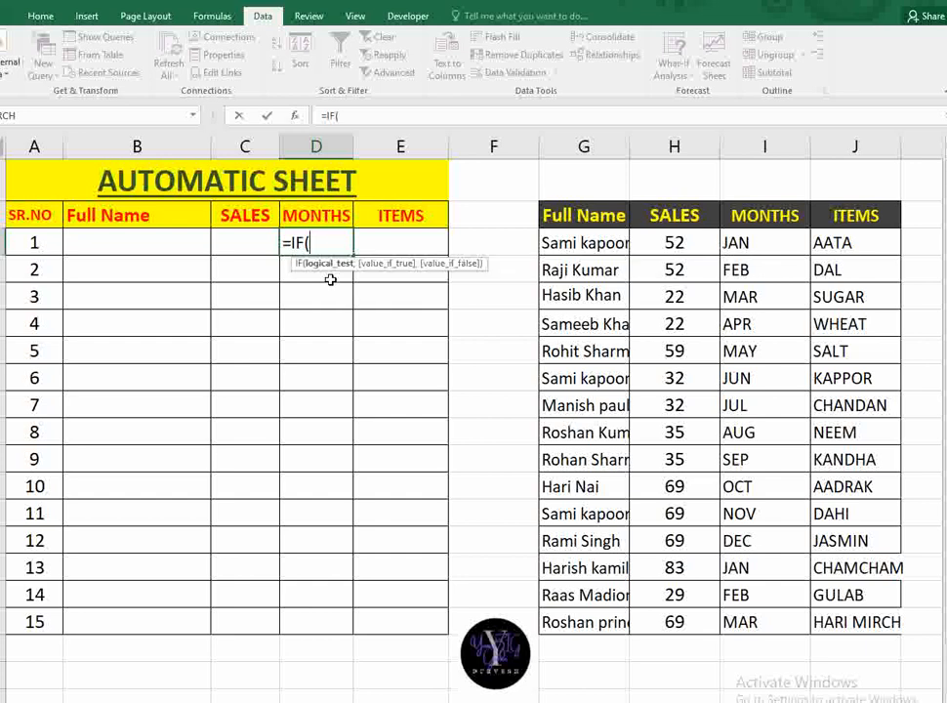
pyautogui.write('isb')
pyautogui.press('Tab')
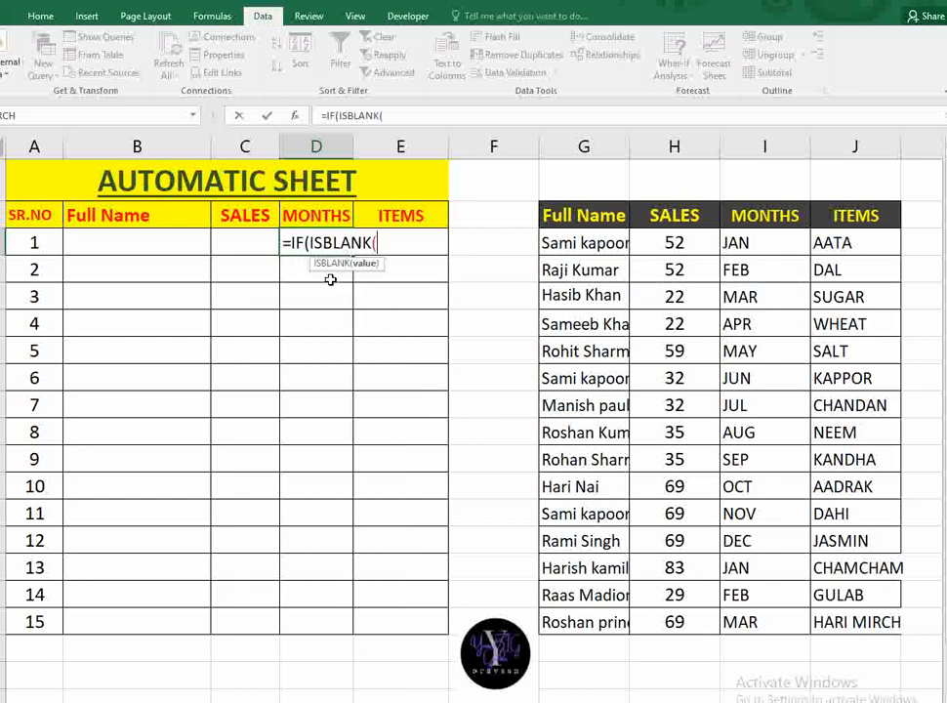
pyautogui.press('Left')
pyautogui.press('Left')
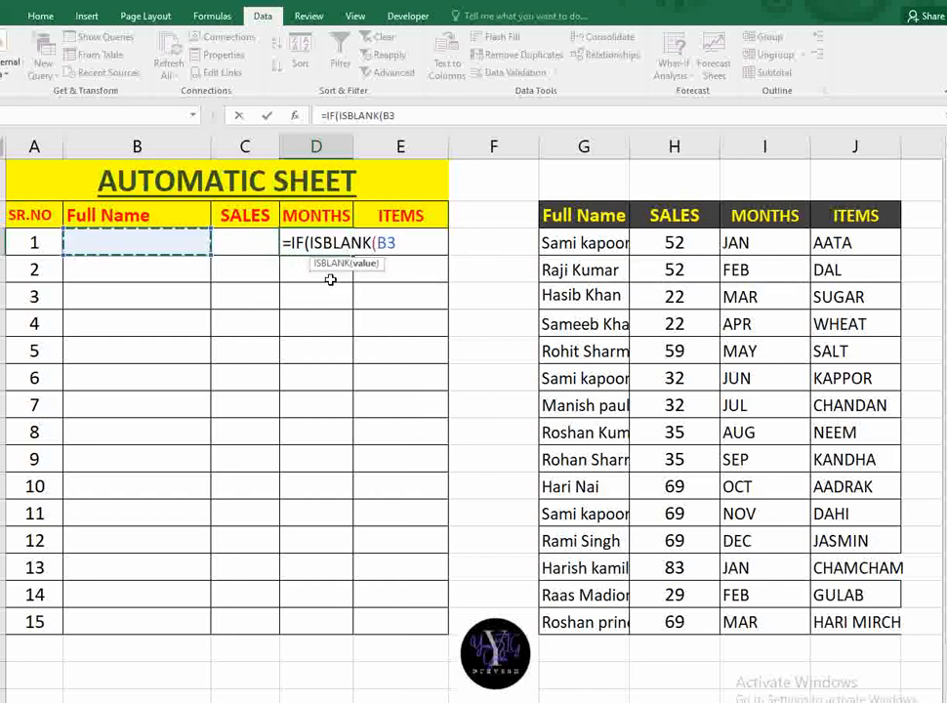
pyautogui.write('),')
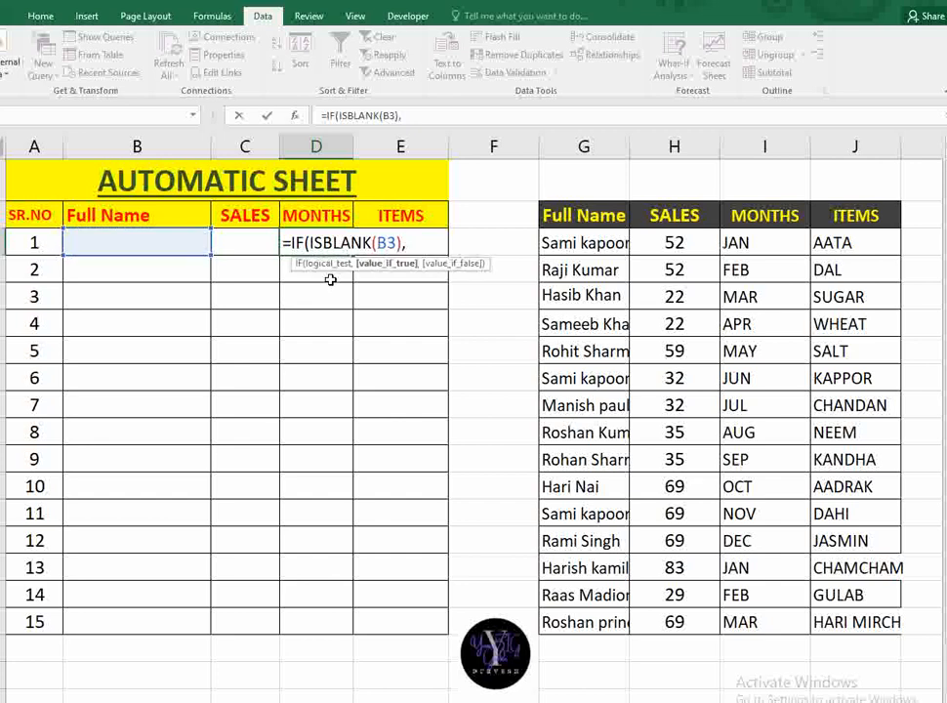
pyautogui.write('"",')
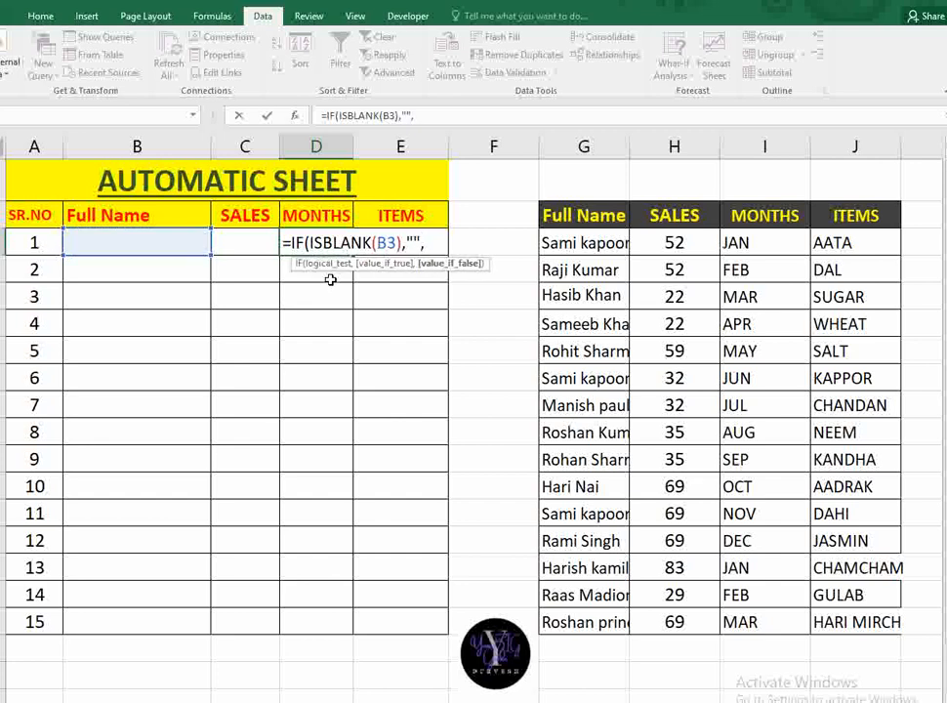
# - Add VLOOKUP(B3,$G$2:J17 to the MONTHS formula, with only the first reference of the table range absolute
pyautogui.write('VLOOKUP(')
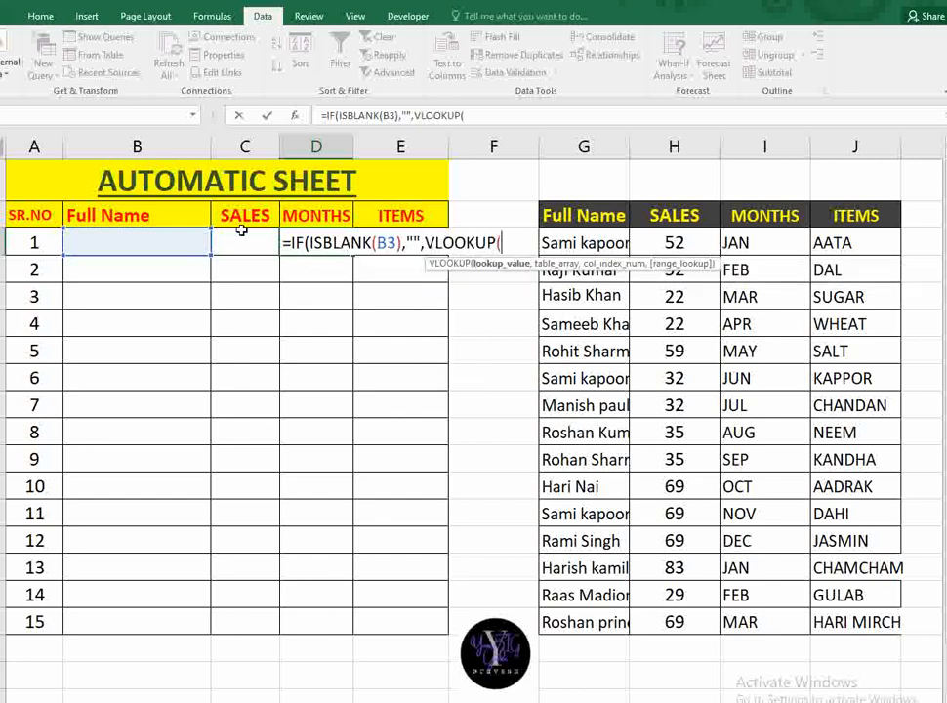
pyautogui.click(186, 243)
pyautogui.write(',')
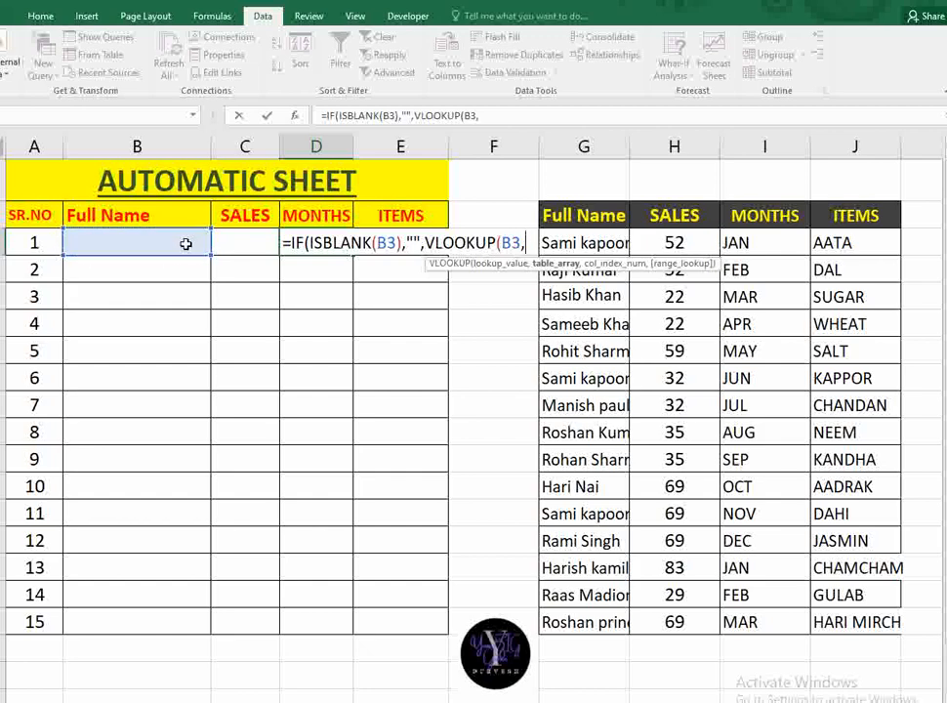
pyautogui.moveTo(546, 211); pyautogui.dragTo(908, 683)
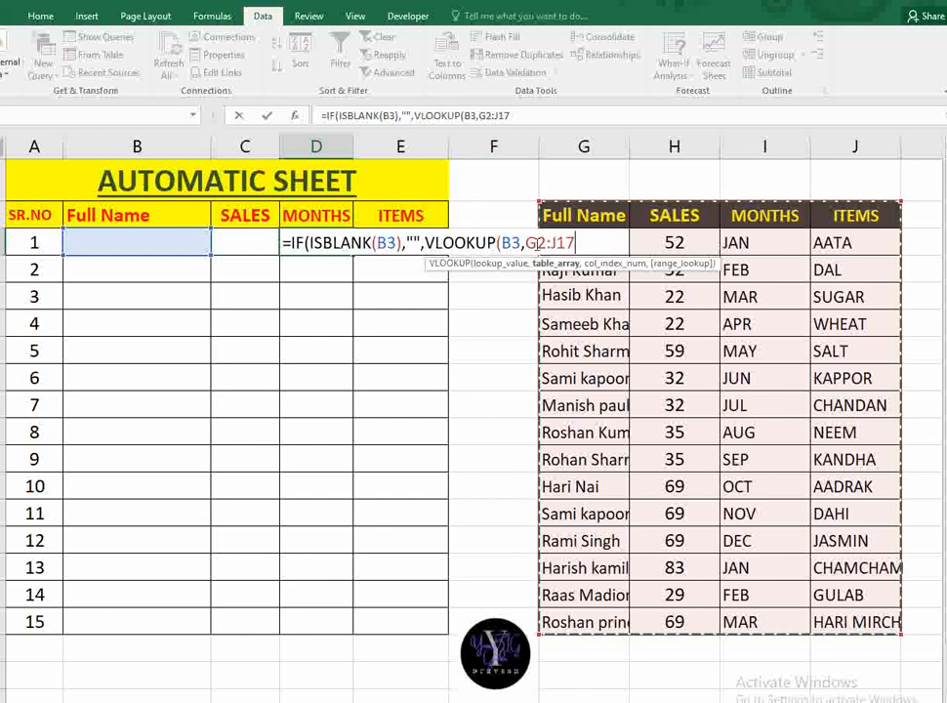
pyautogui.click(537, 244)
pyautogui.press('F4')
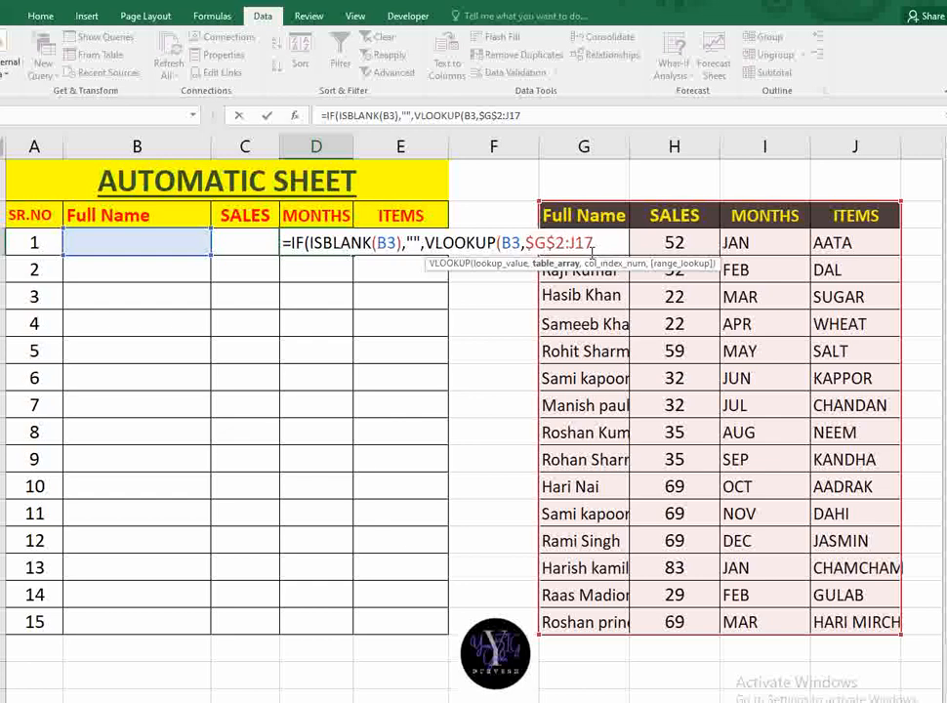
# - Finish the MONTHS formula with ,30)) as its last argument and closing brackets, and fill it down to SR.NO 15
pyautogui.write(',3')
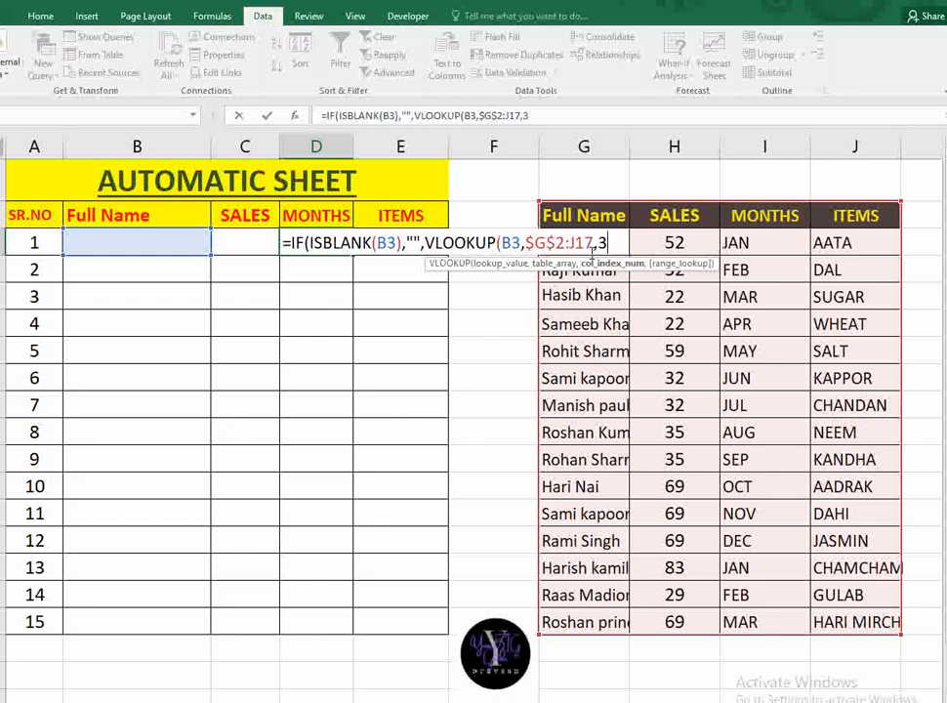
pyautogui.write('0))')
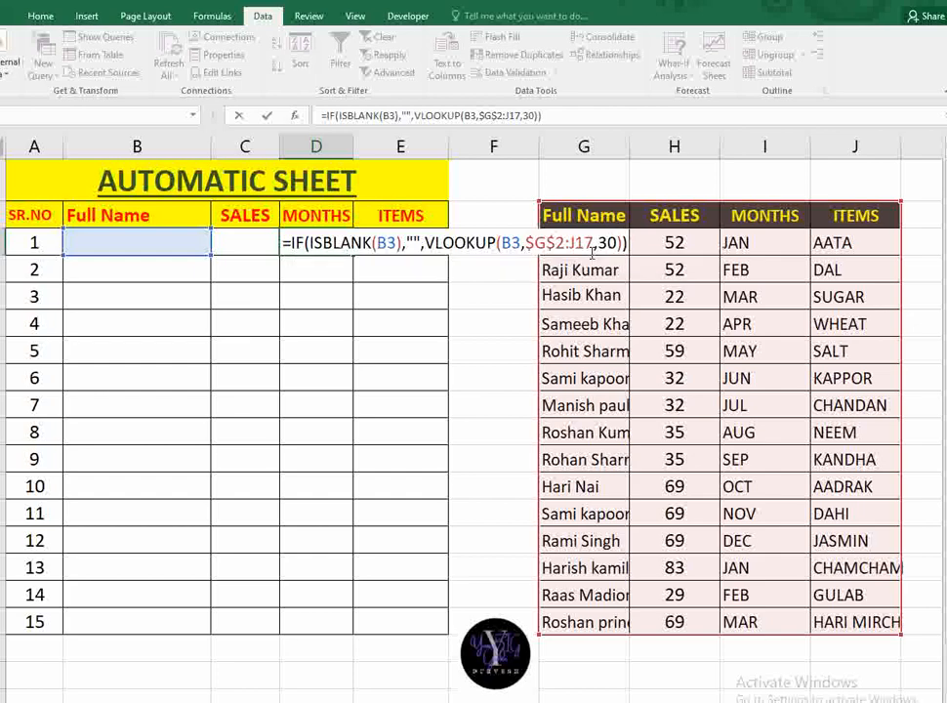
pyautogui.press('Return')
pyautogui.click(317, 240)
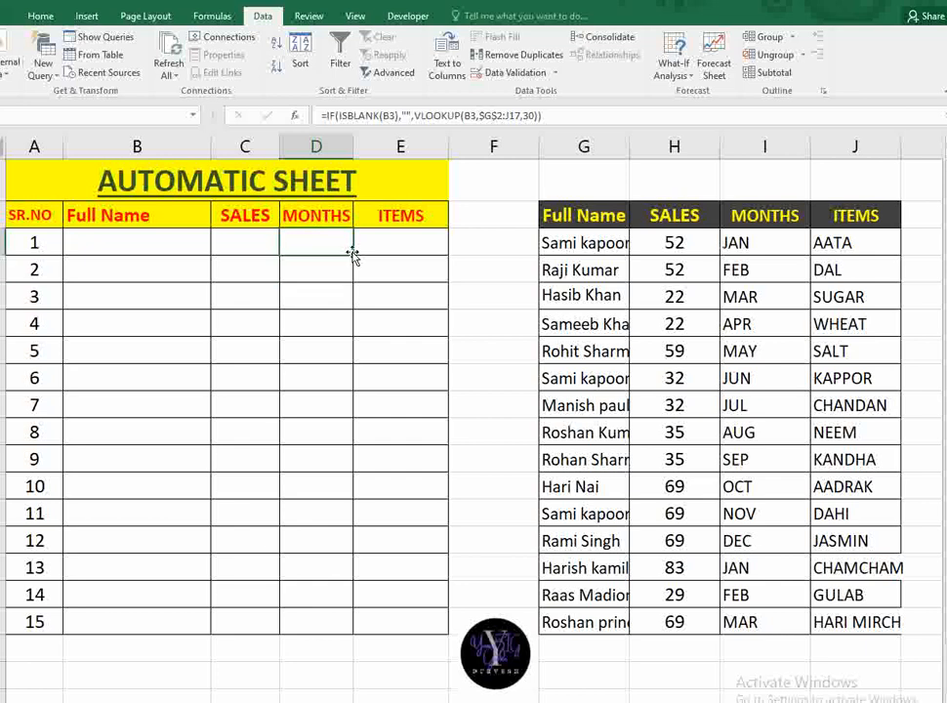
pyautogui.moveTo(352, 255); pyautogui.dragTo(343, 620)
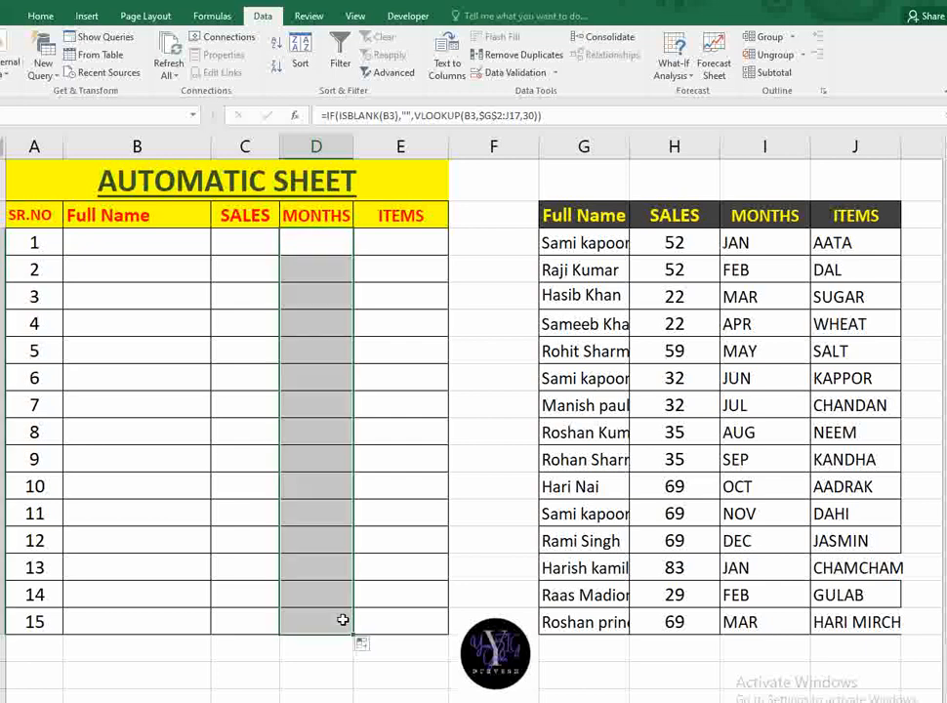
# - Begin the formula =IF(ISBLANK(B3),"" in the ITEMS cell for SR.NO 1
pyautogui.click(401, 243)
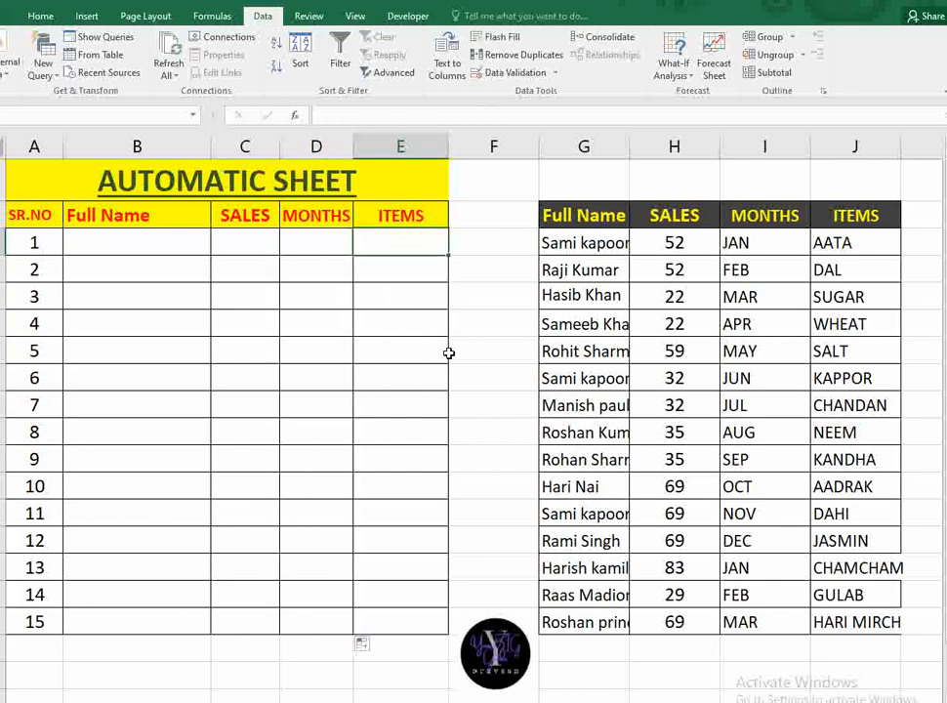
pyautogui.write('=if')
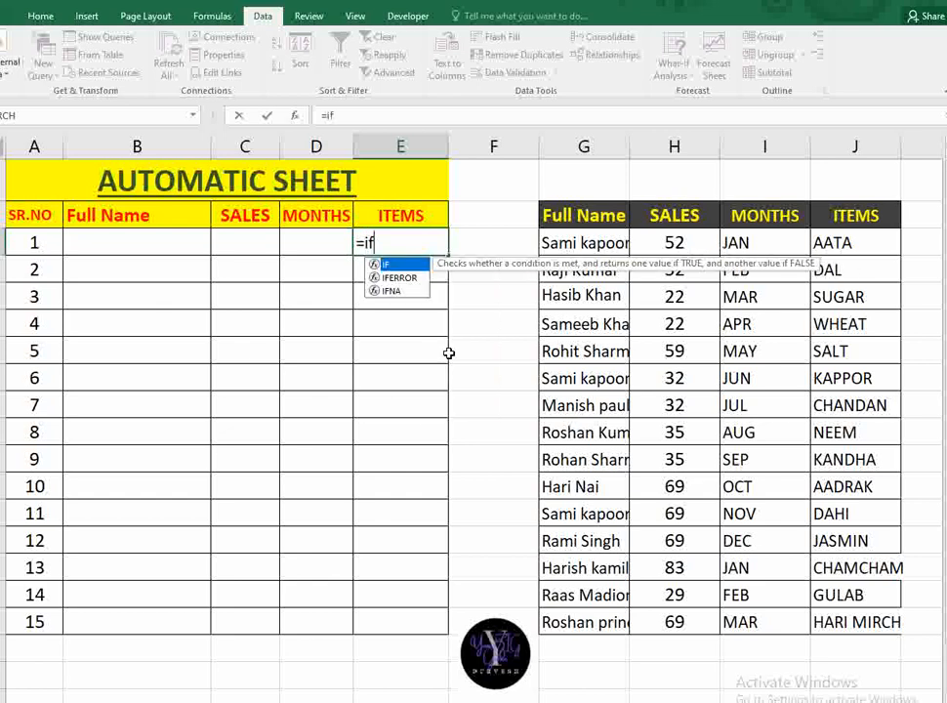
pyautogui.press('Tab')
pyautogui.write('is')
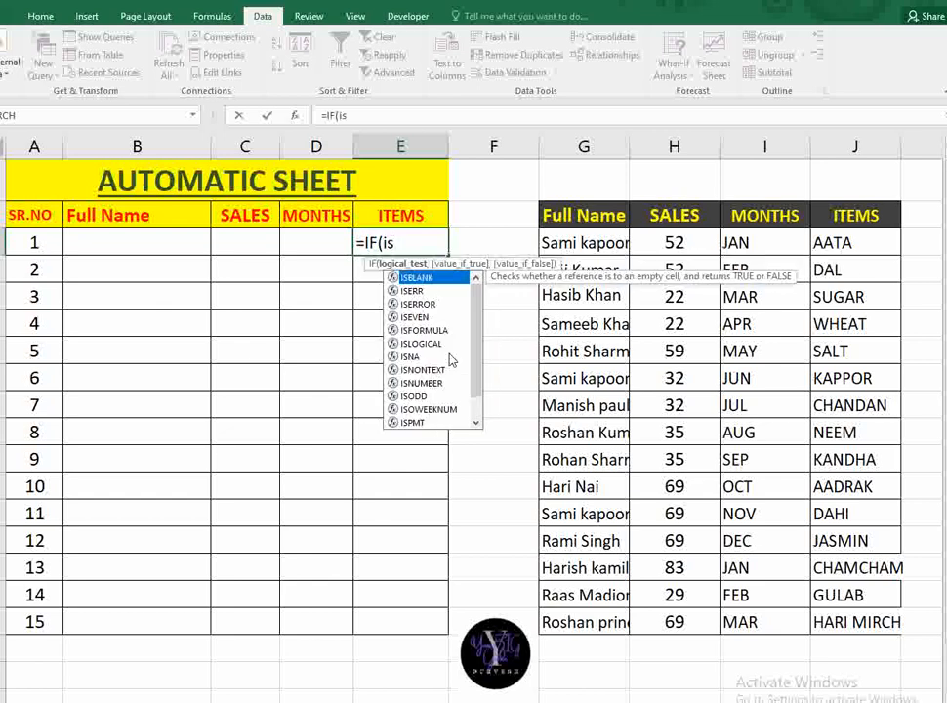
pyautogui.press('Tab')
pyautogui.click(132, 243)
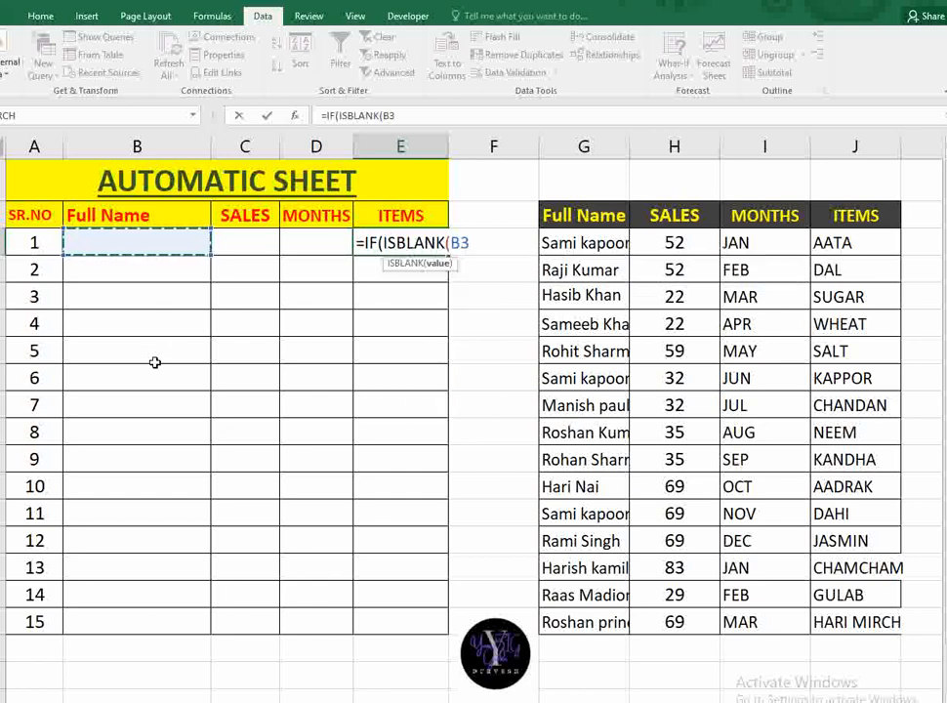
pyautogui.write('),""')
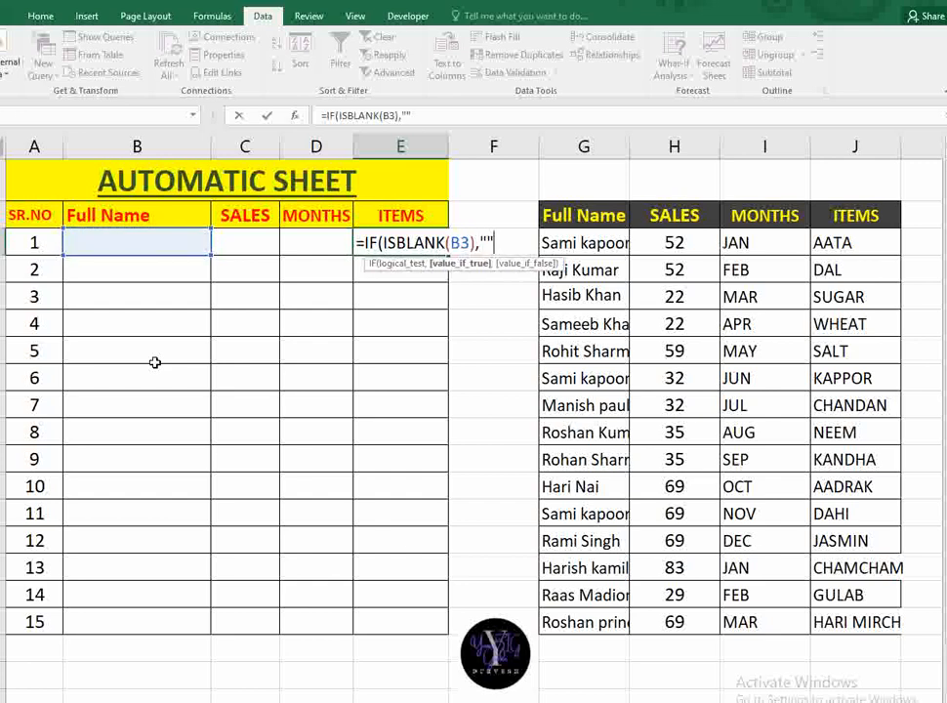
# - Add VLOOKUP(B3,$G$2:J17 to the ITEMS formula, with only the first reference of the table range absolute
pyautogui.write(',vl')
pyautogui.press('Tab')
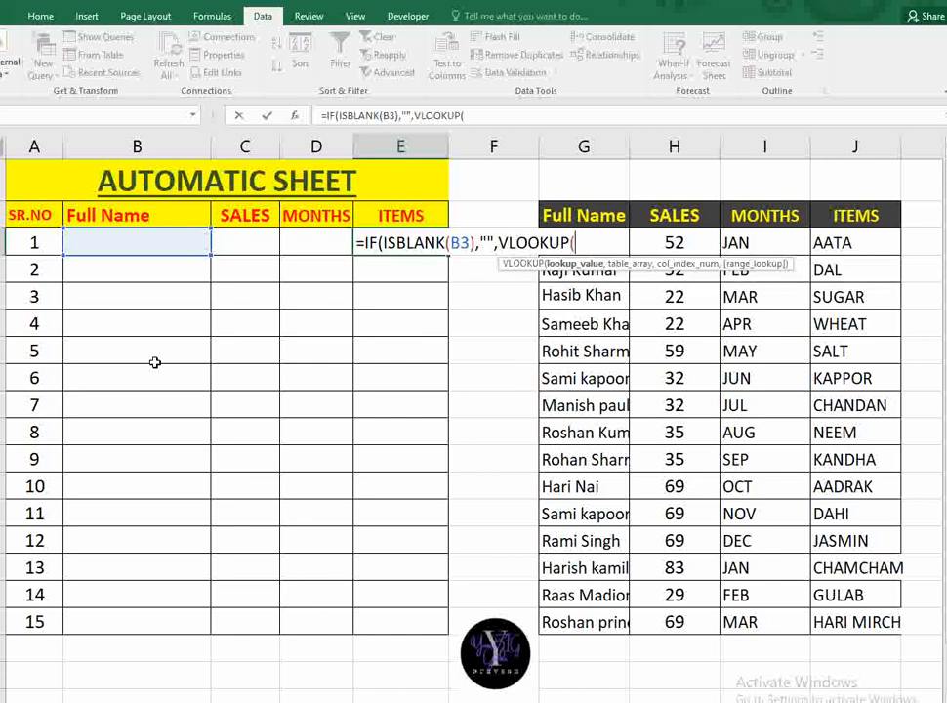
pyautogui.click(196, 243)
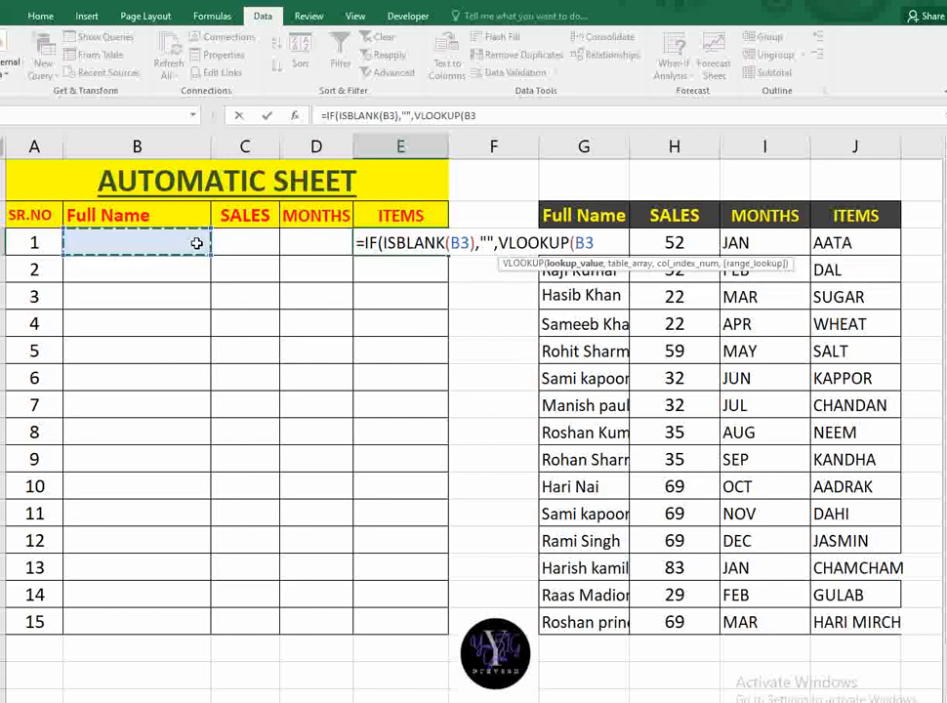
pyautogui.write(',')
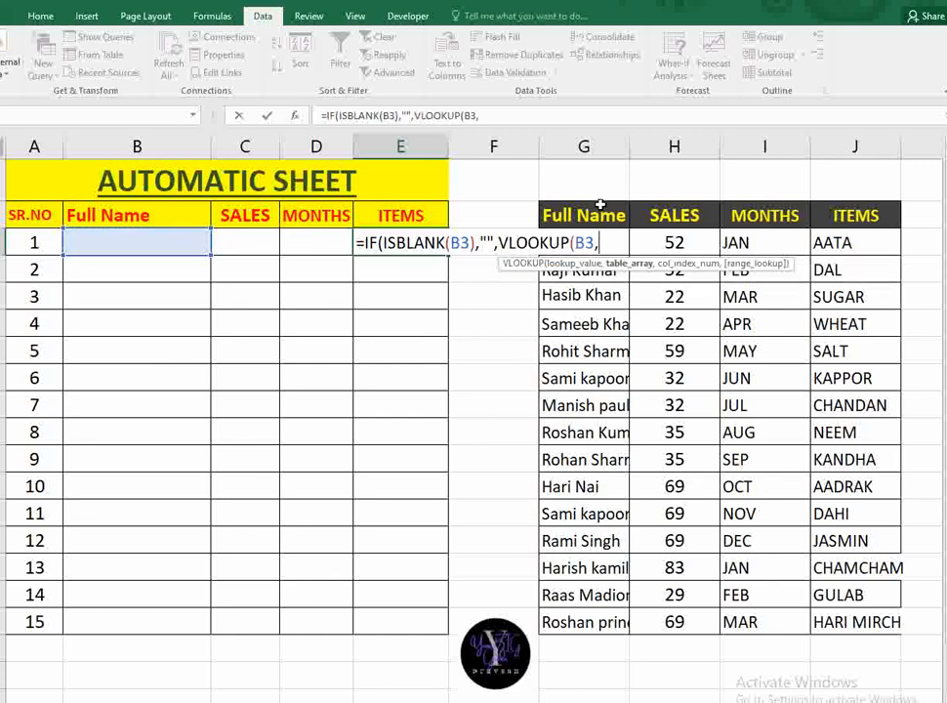
pyautogui.moveTo(602, 207); pyautogui.dragTo(873, 625)
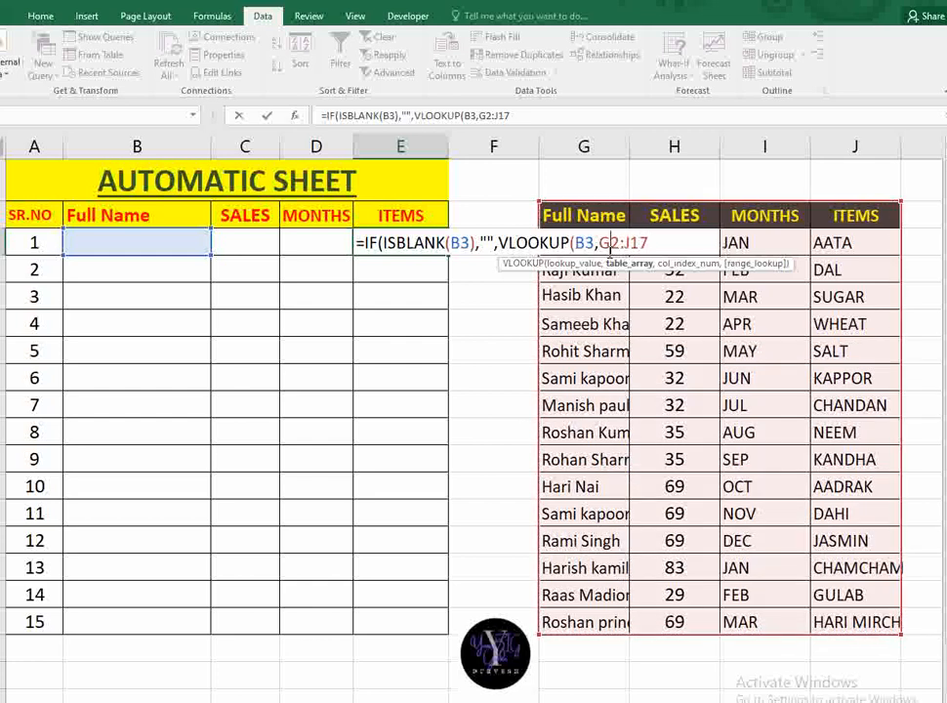
pyautogui.press('F4')
pyautogui.click(669, 243)
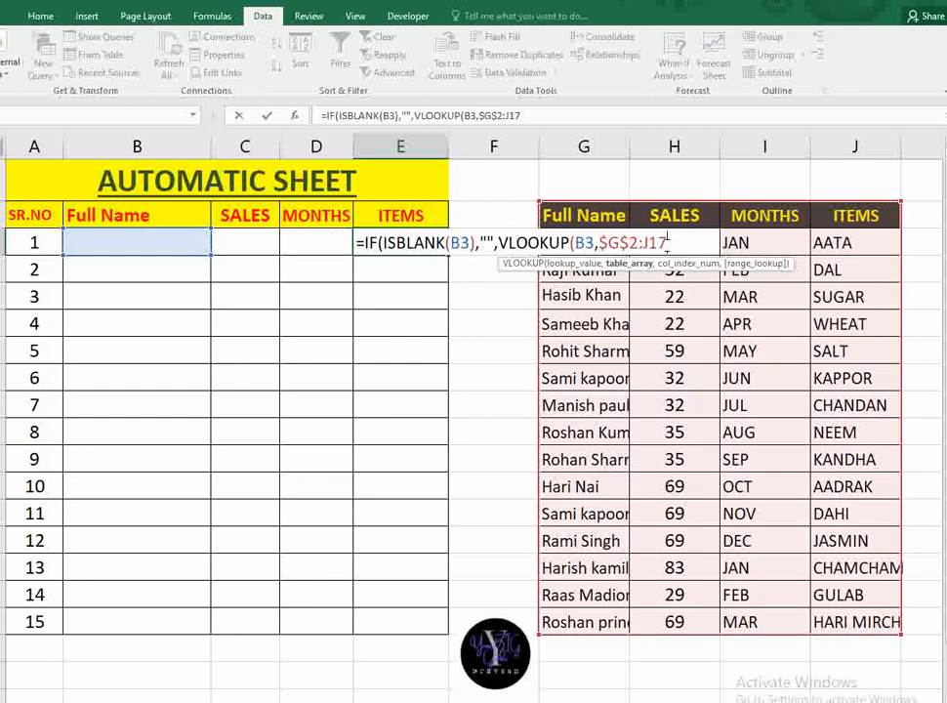
# - Finish the ITEMS formula with column index 4 and range lookup 0, and fill it down to SR.NO 15
pyautogui.write(',')
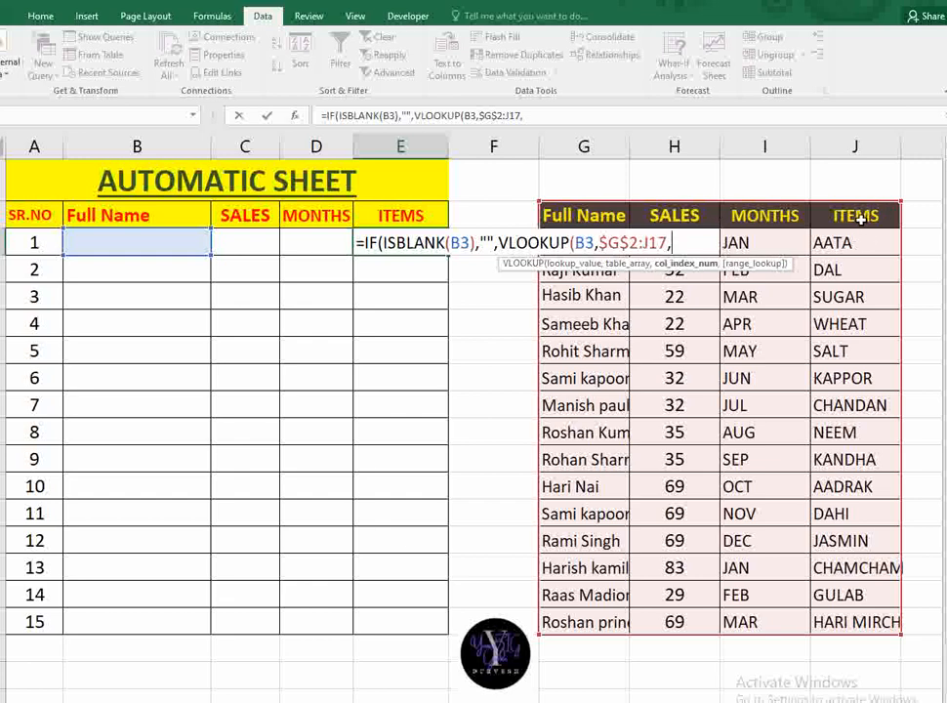
pyautogui.write('4,0))')
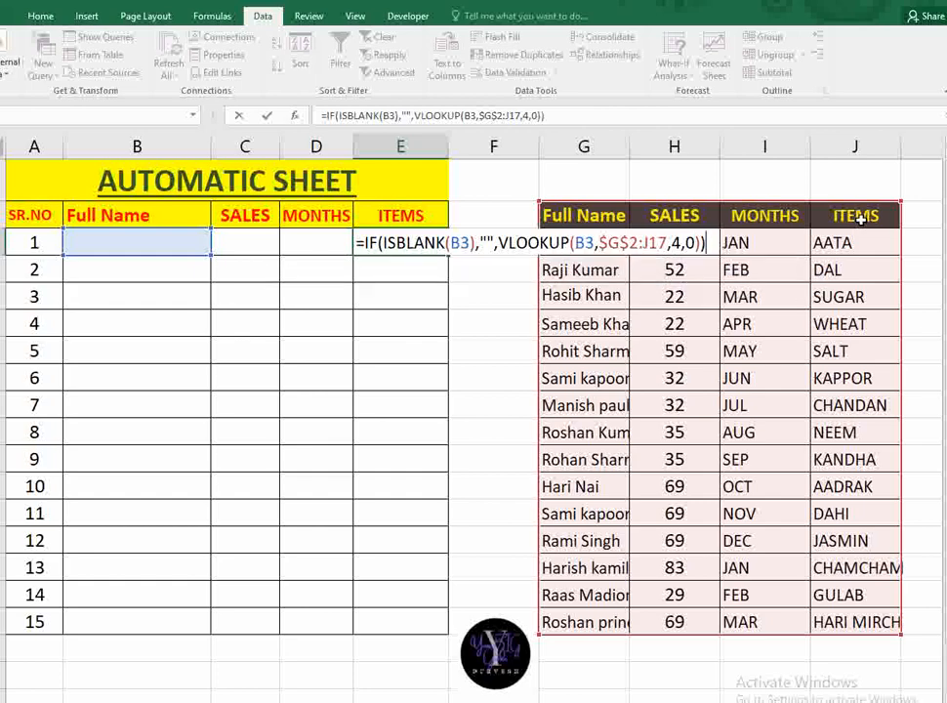
pyautogui.press('Return')
pyautogui.click(395, 242)
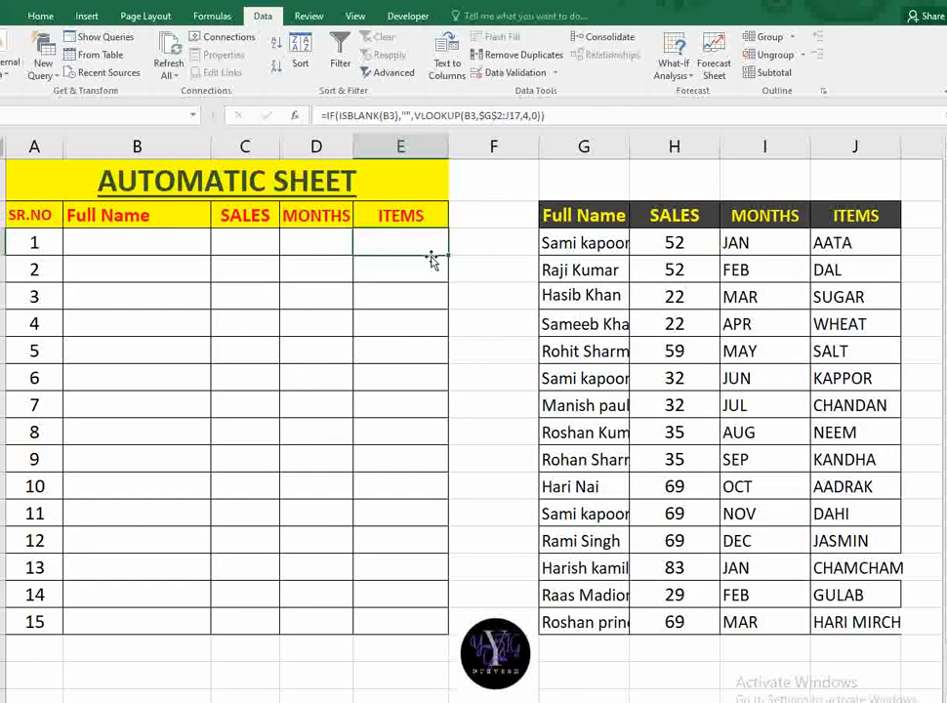
pyautogui.moveTo(446, 276); pyautogui.dragTo(430, 619)
pyautogui.click(241, 239)
pyautogui.click(363, 356)
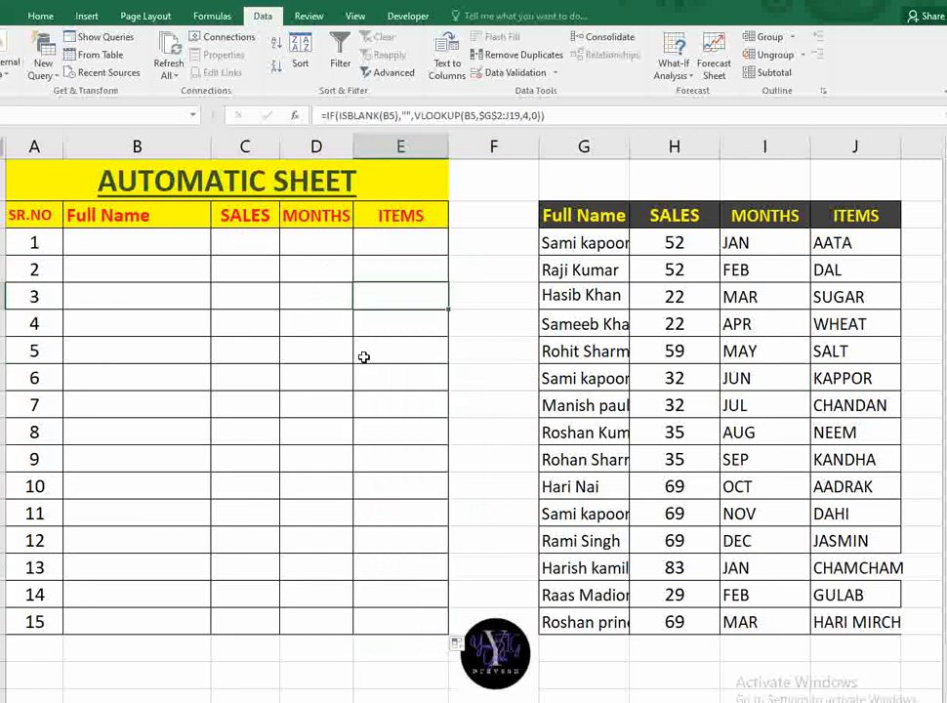
pyautogui.click(316, 431)
# - Add a List data validation sourced from names G3:G17 to the Full Name cell for SR.NO 1, and fill it down to SR.NO 15
pyautogui.click(179, 253)
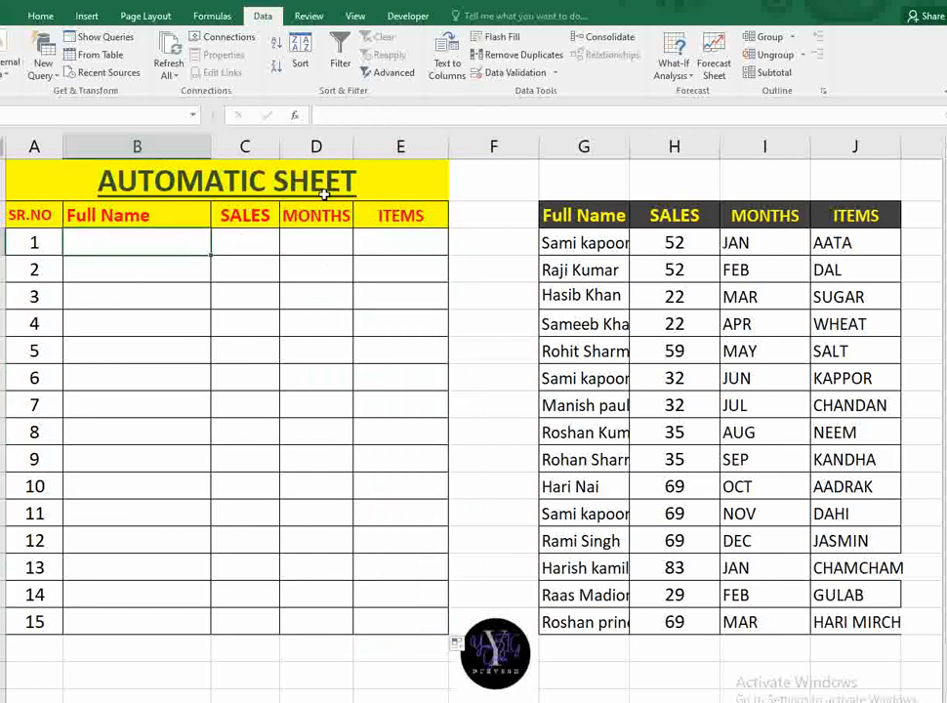
pyautogui.click(215, 16)
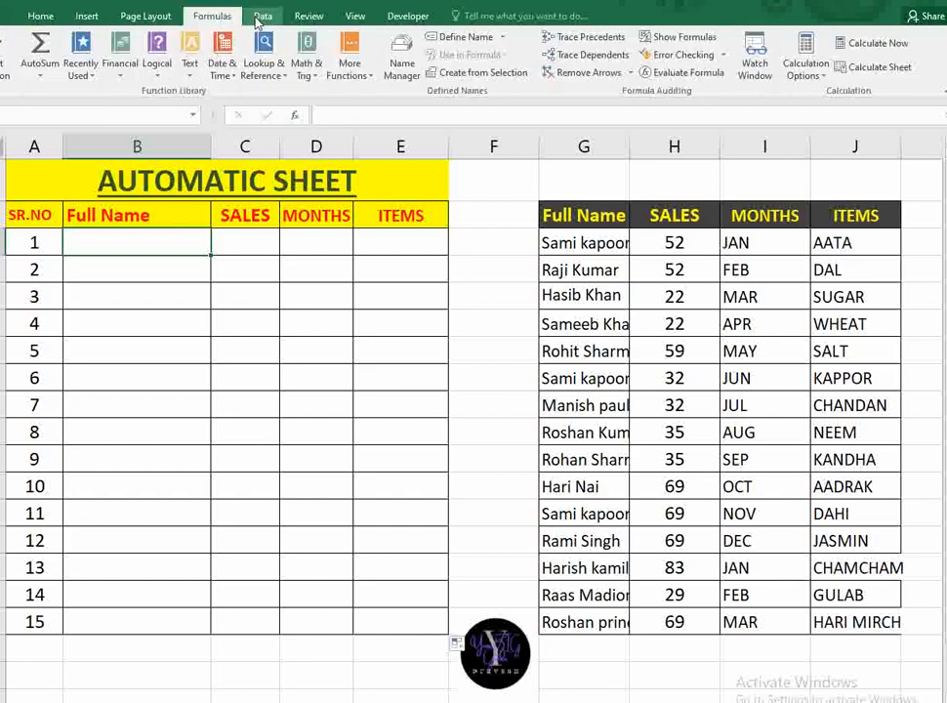
pyautogui.click(261, 16)
pyautogui.click(509, 72)
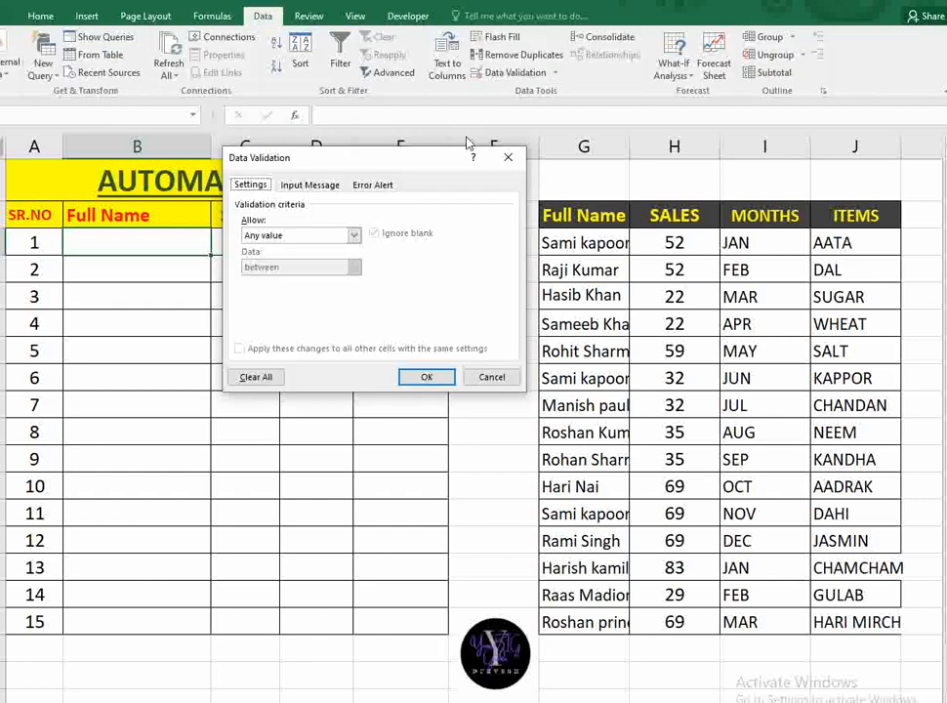
pyautogui.click(355, 237)
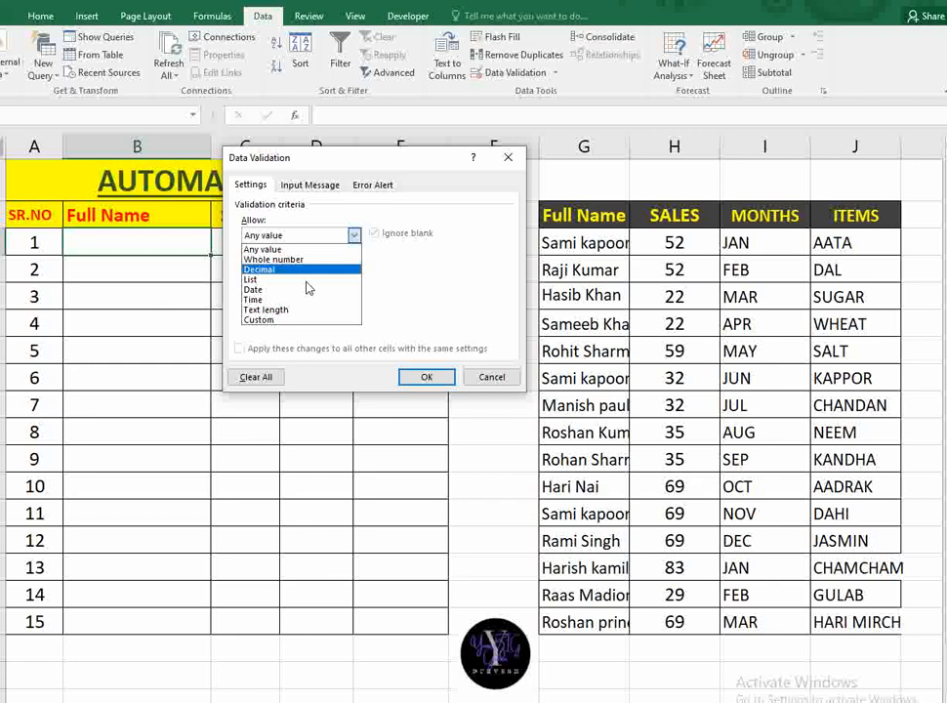
pyautogui.click(252, 280)
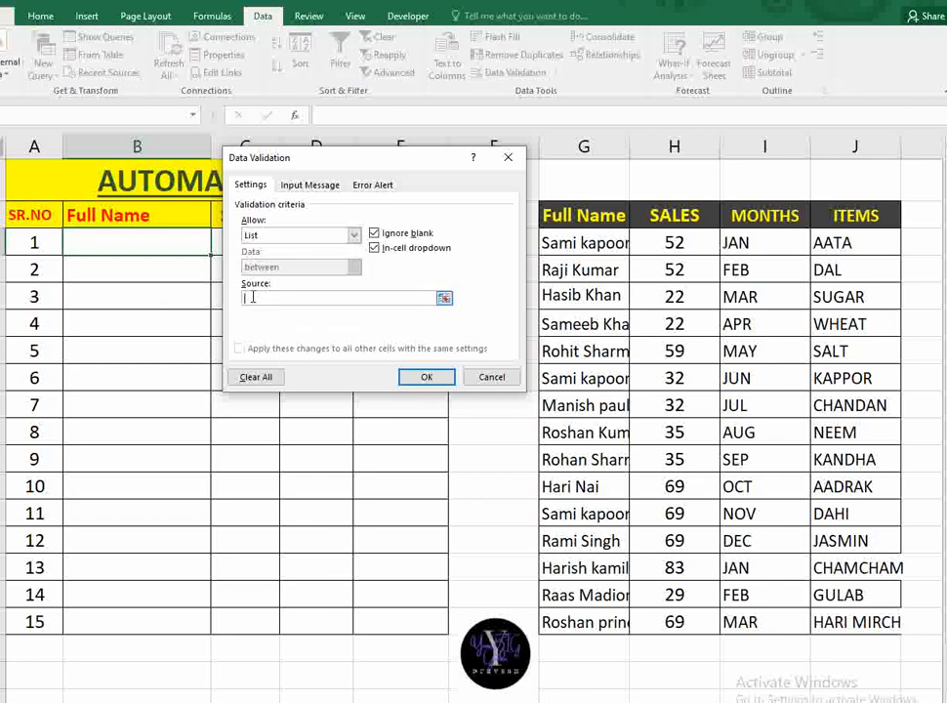
pyautogui.moveTo(571, 242); pyautogui.dragTo(602, 626)
pyautogui.click(426, 377)
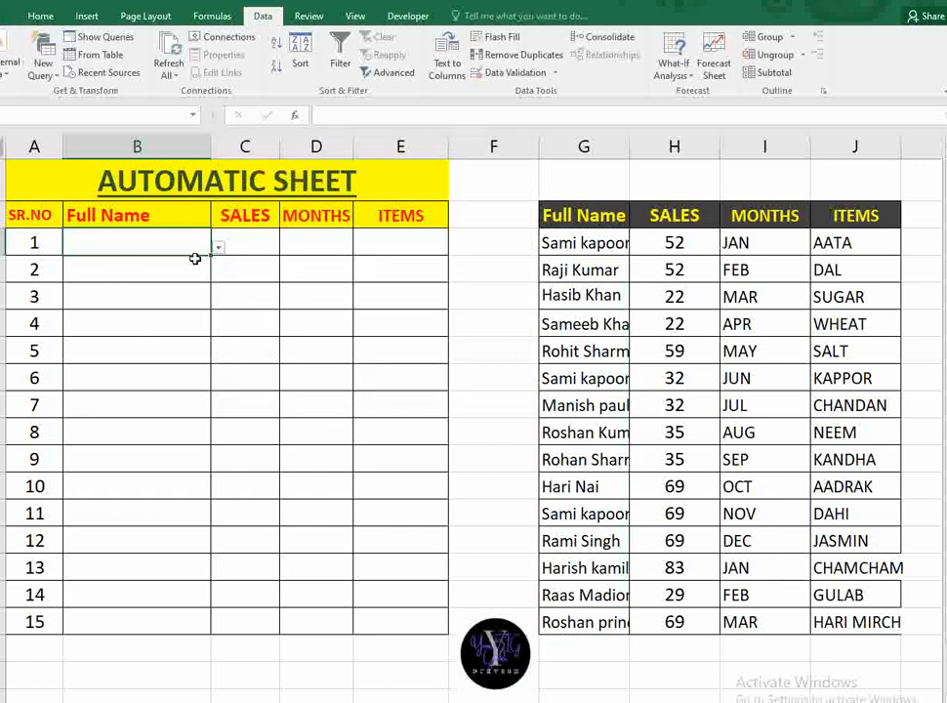
pyautogui.moveTo(196, 259); pyautogui.dragTo(235, 636)
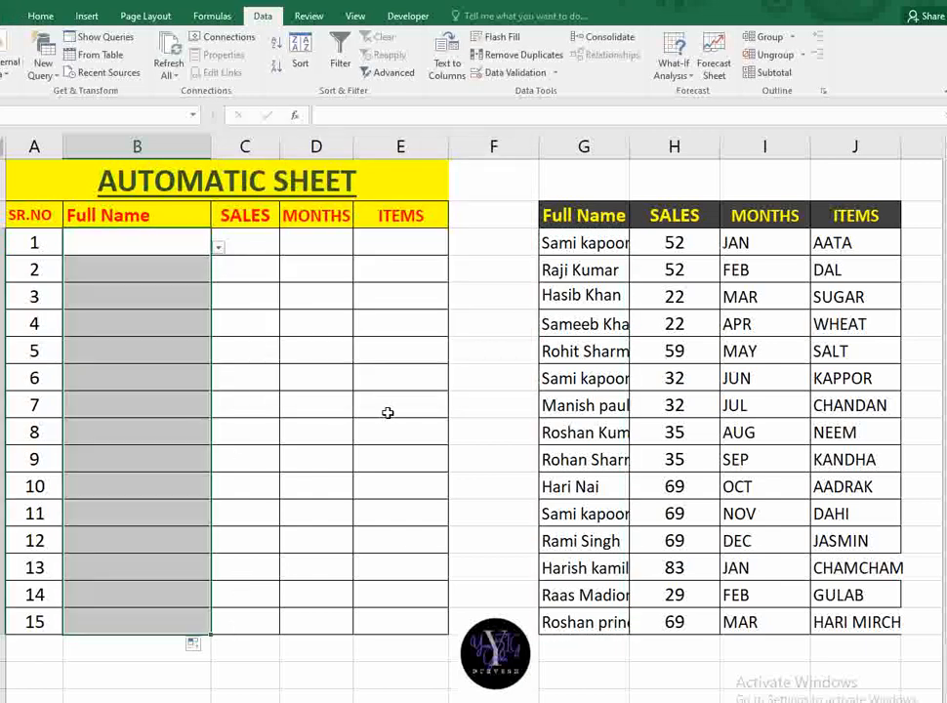
pyautogui.click(387, 413)
# - Choose the fifth listed name as Full Name for SR.NO 3 and the fourth for SR.NO 10, and inspect the MONTHS formula for SR.NO 3
pyautogui.click(162, 249)
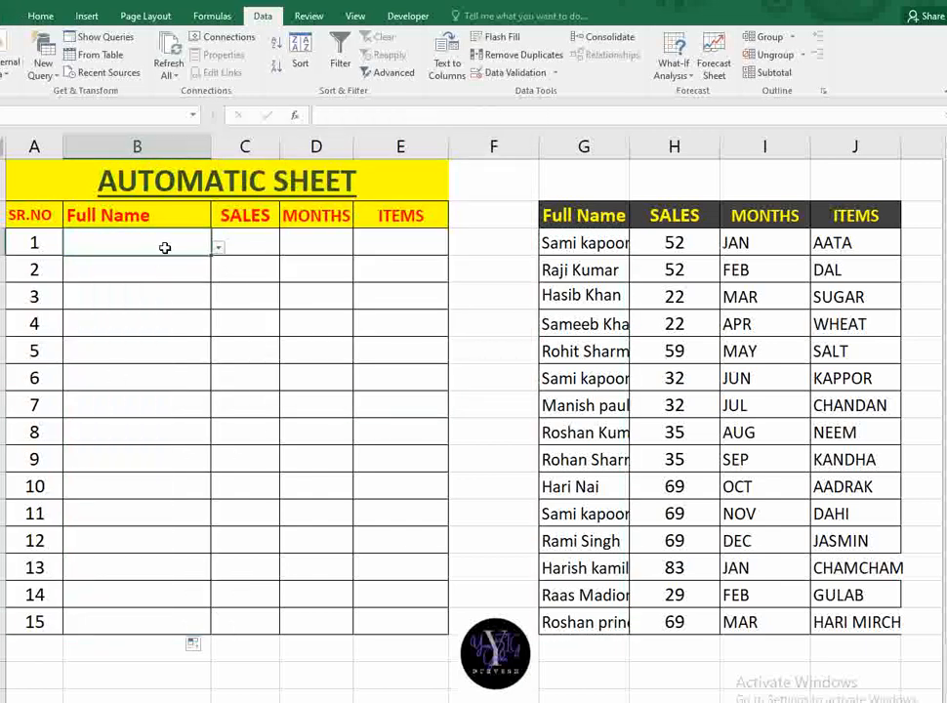
pyautogui.click(191, 295)
pyautogui.click(219, 304)
pyautogui.click(156, 401)
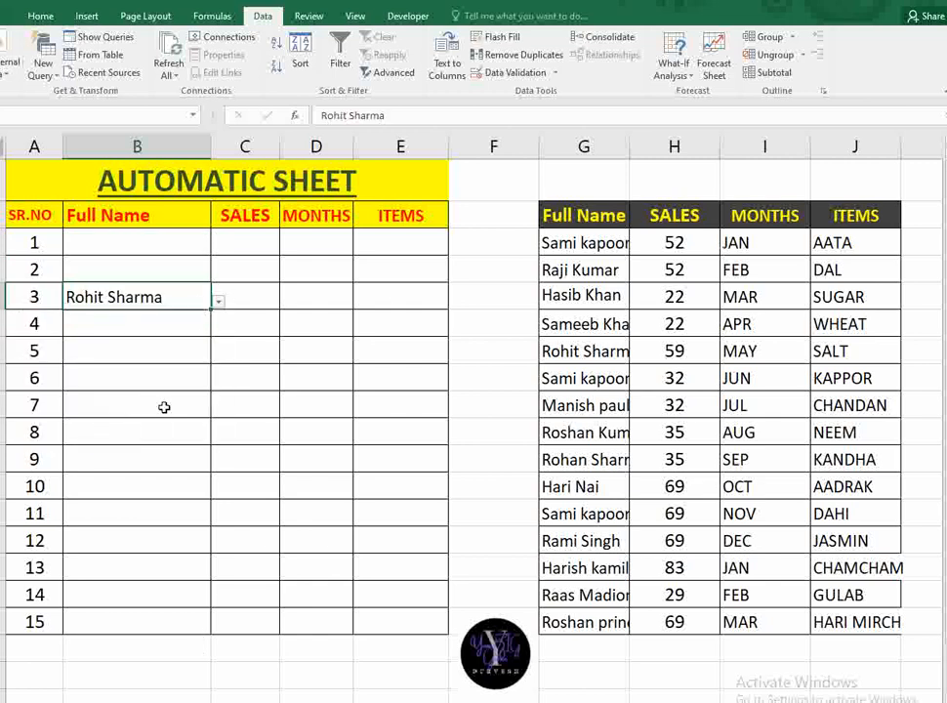
pyautogui.click(158, 485)
pyautogui.click(220, 498)
pyautogui.click(127, 562)
pyautogui.click(167, 410)
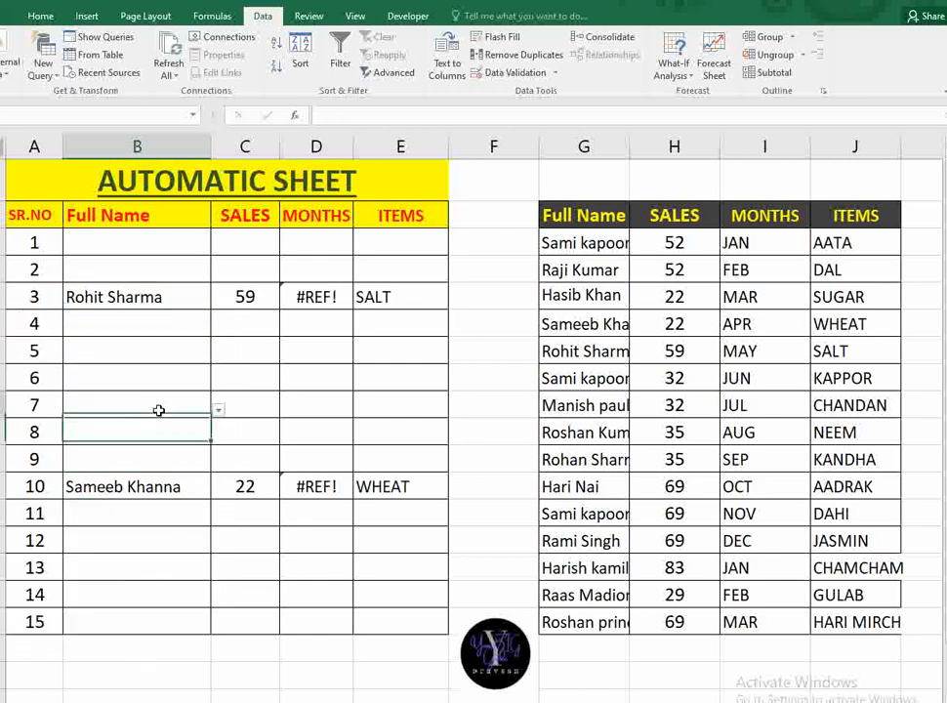
pyautogui.click(336, 297)
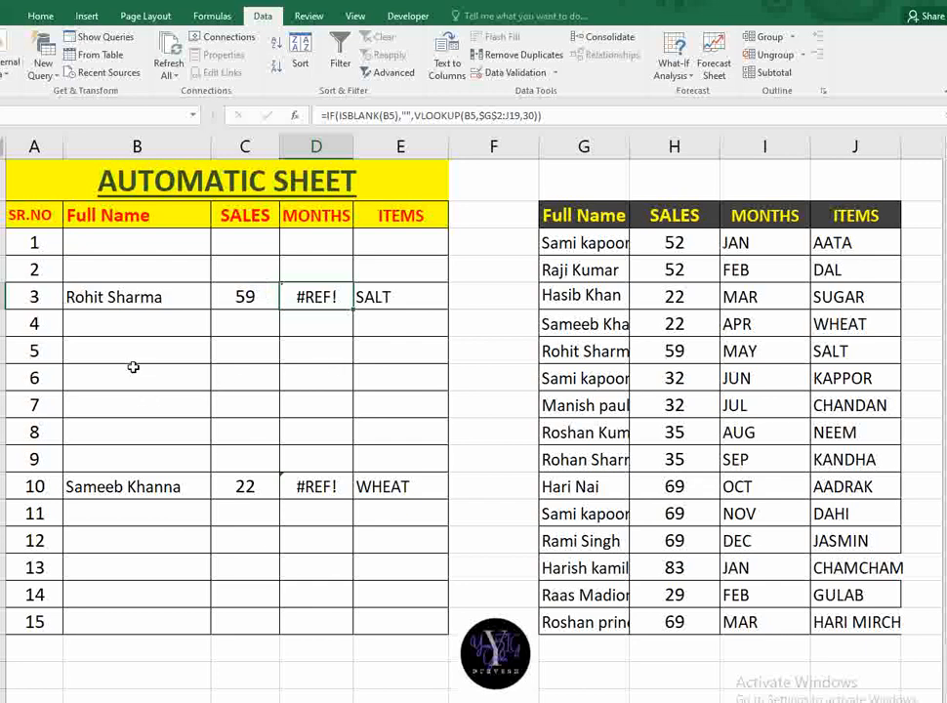
# - Choose the fifth listed name as Full Name for SR.NO 6 and SR.NO 12
pyautogui.click(137, 377)
pyautogui.click(217, 381)
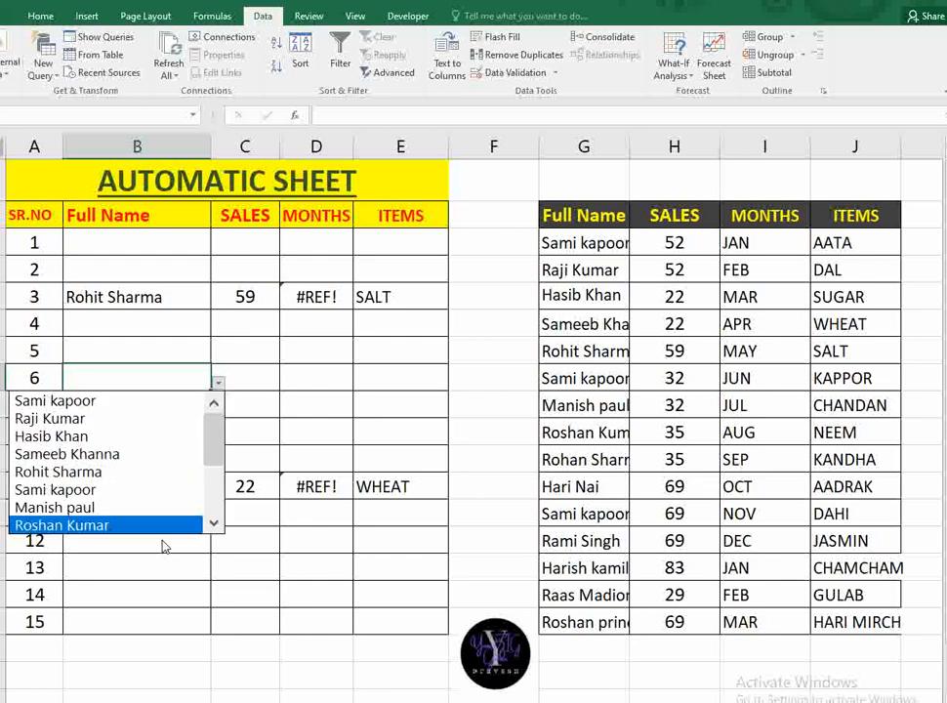
pyautogui.click(140, 470)
pyautogui.click(267, 409)
pyautogui.click(135, 262)
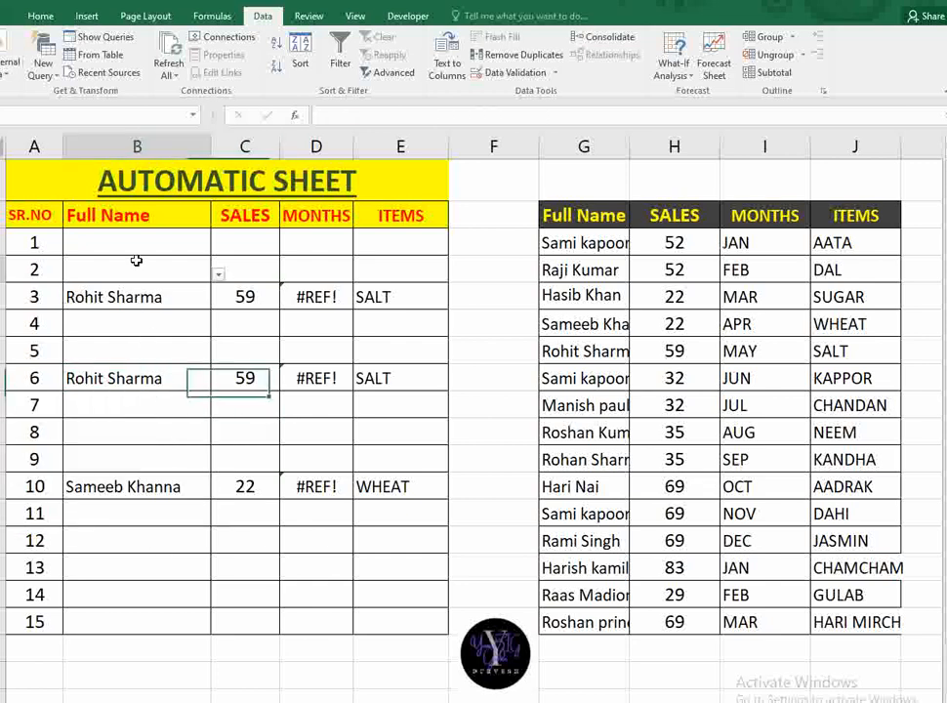
pyautogui.click(147, 543)
pyautogui.click(219, 546)
pyautogui.click(150, 635)
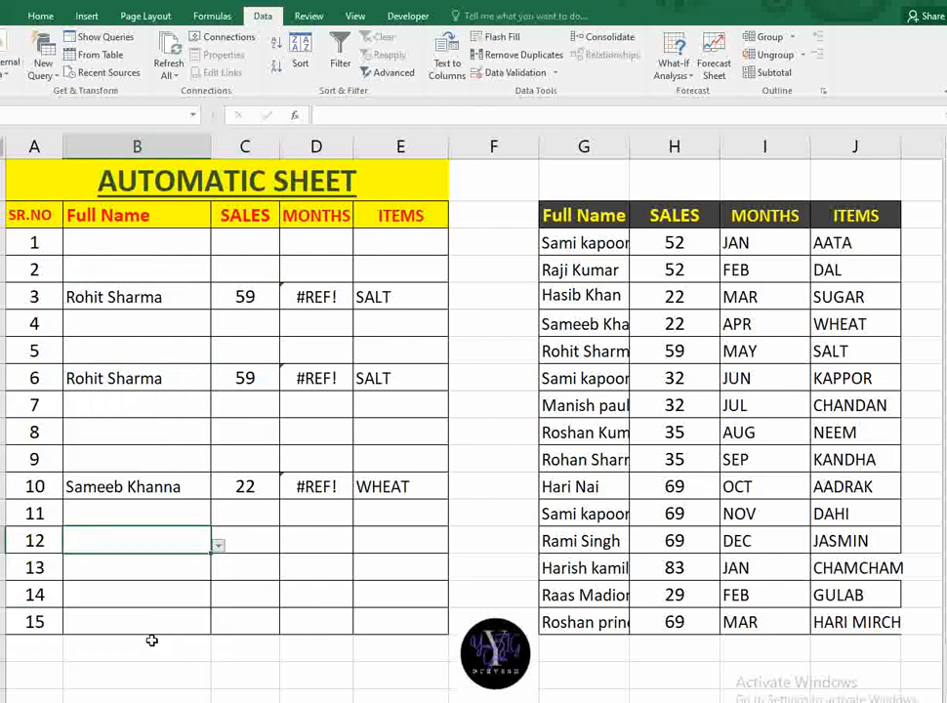
# - Clear the MONTHS formula for SR.NO 1 and start a new one with =IF(ISBLANK(B3),"",VLOOKUP(
pyautogui.click(321, 244)
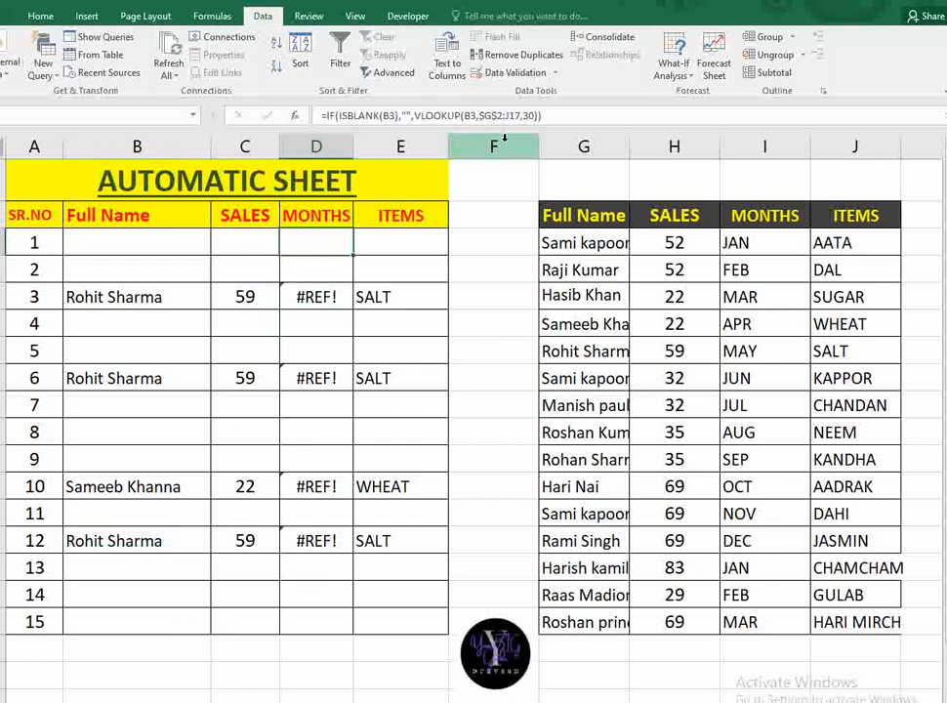
pyautogui.press('Delete')
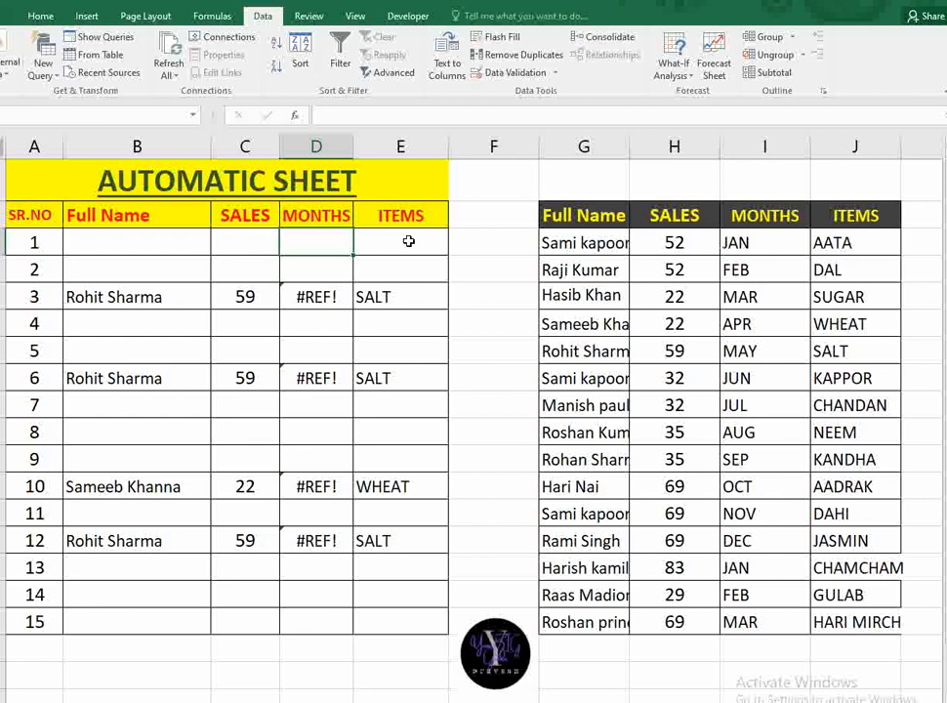
pyautogui.write('=IF(')
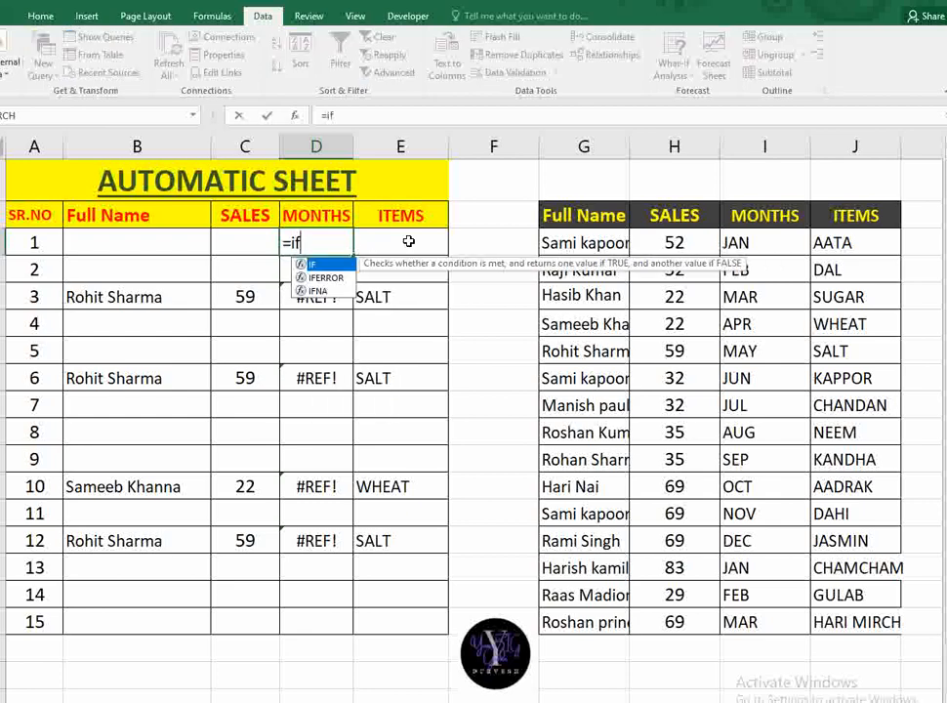
pyautogui.write('isb')
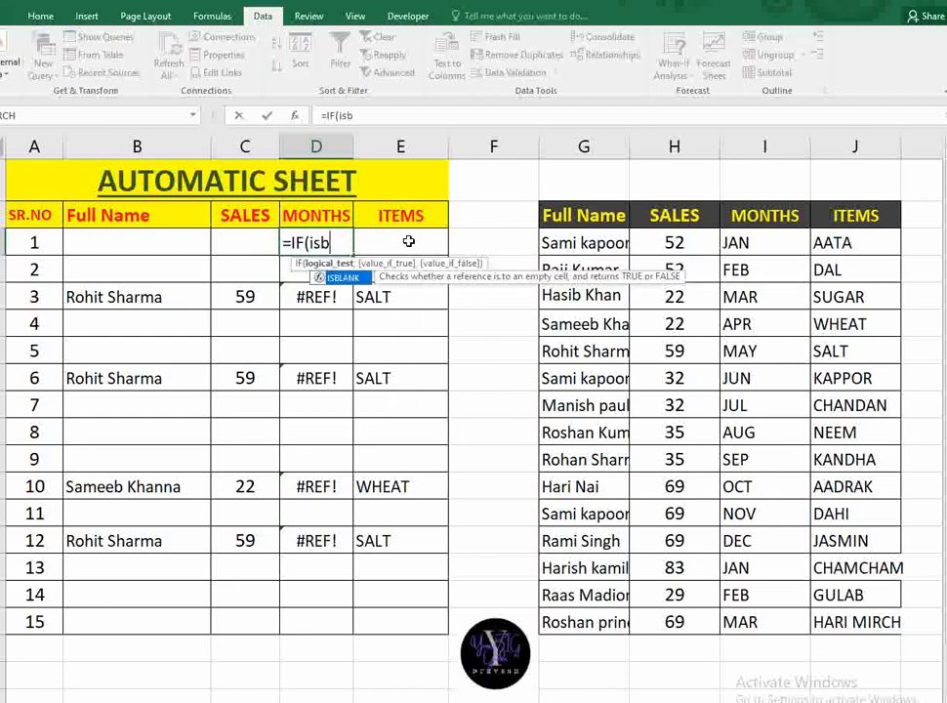
pyautogui.press('Tab')
pyautogui.click(131, 244)
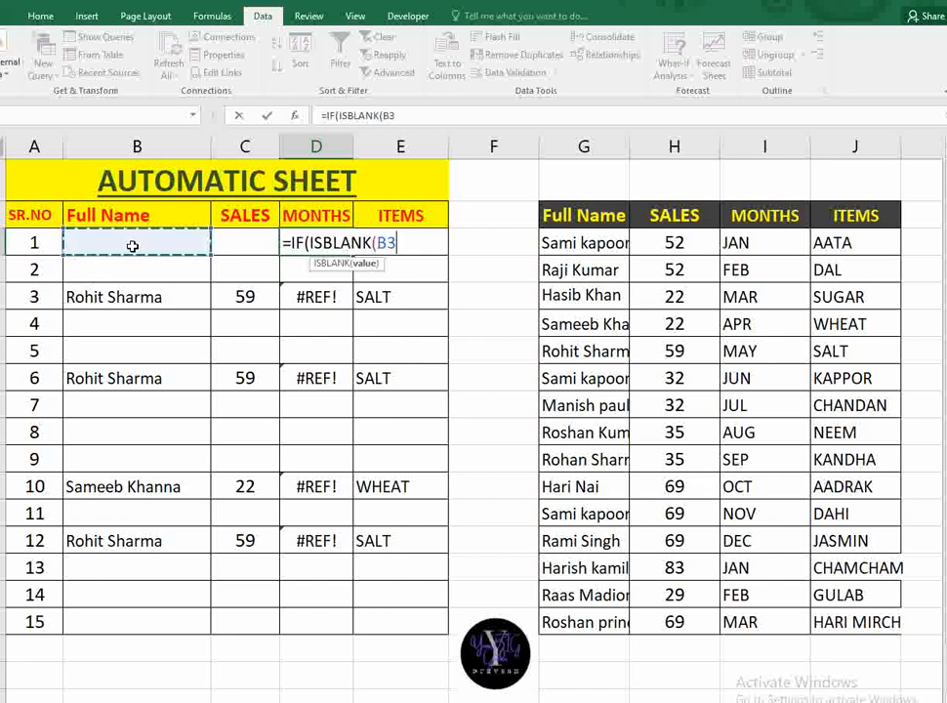
pyautogui.write(')')
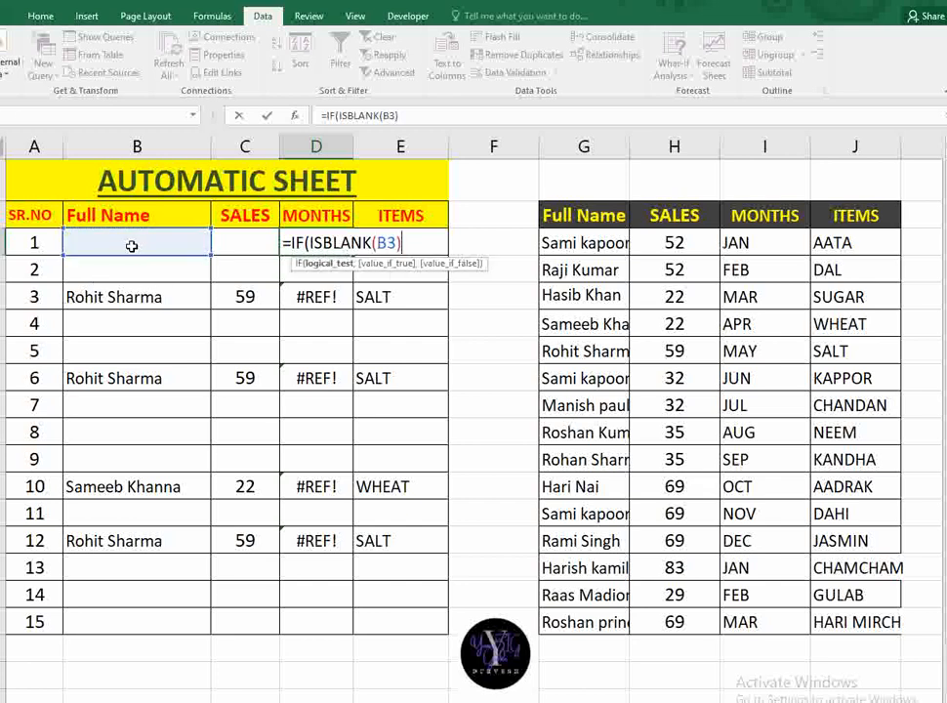
pyautogui.write(',')
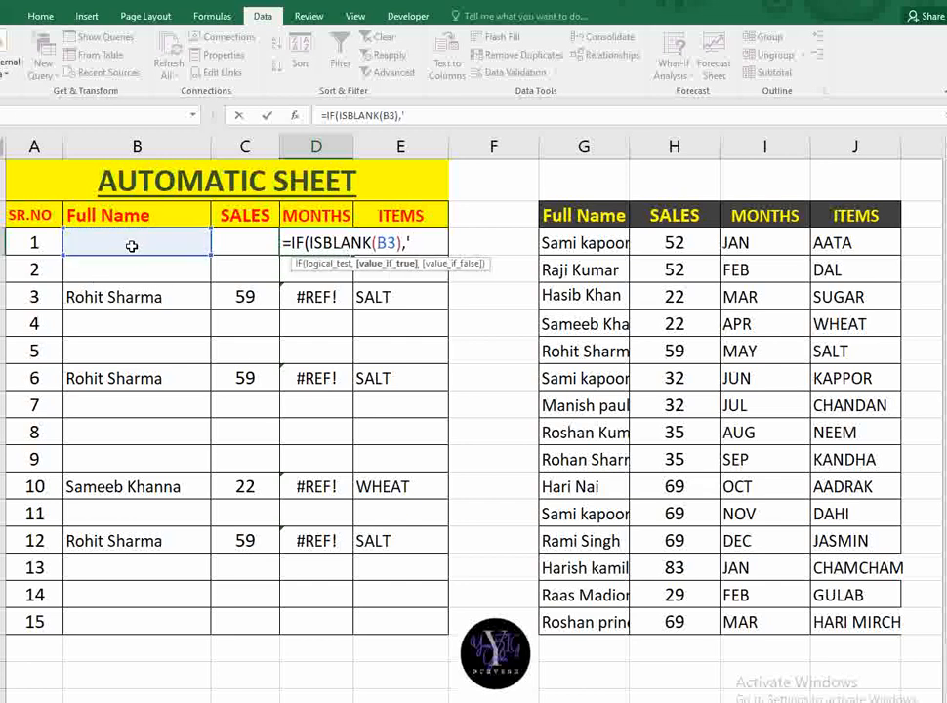
pyautogui.write('"",vl')
pyautogui.press('Tab')
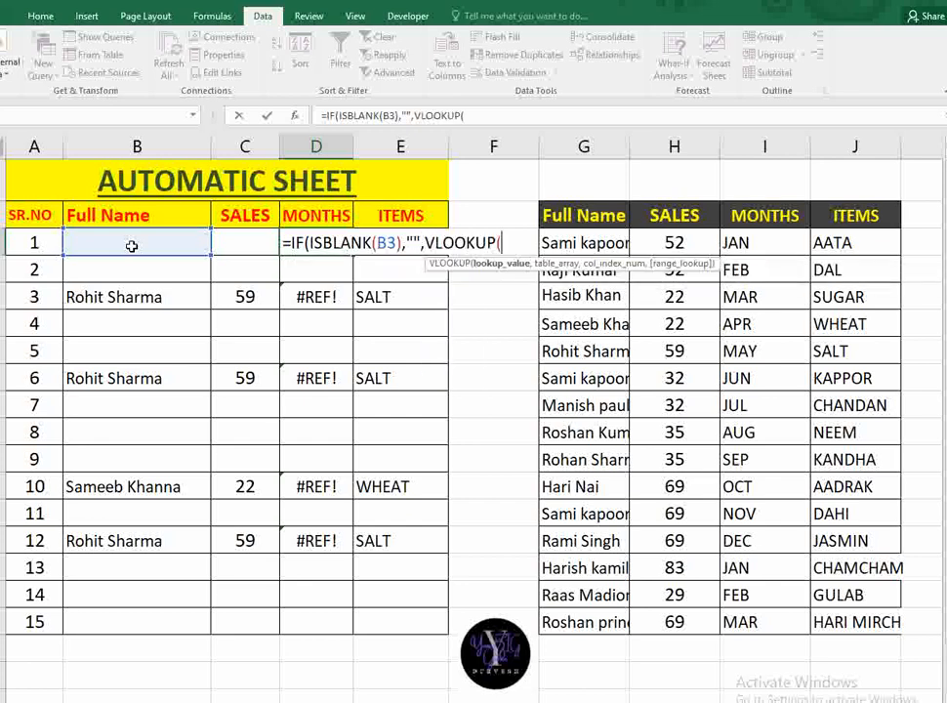
# - Give the VLOOKUP in the MONTHS formula the lookup value B3 and the table array $G$2:J17
pyautogui.click(92, 242)
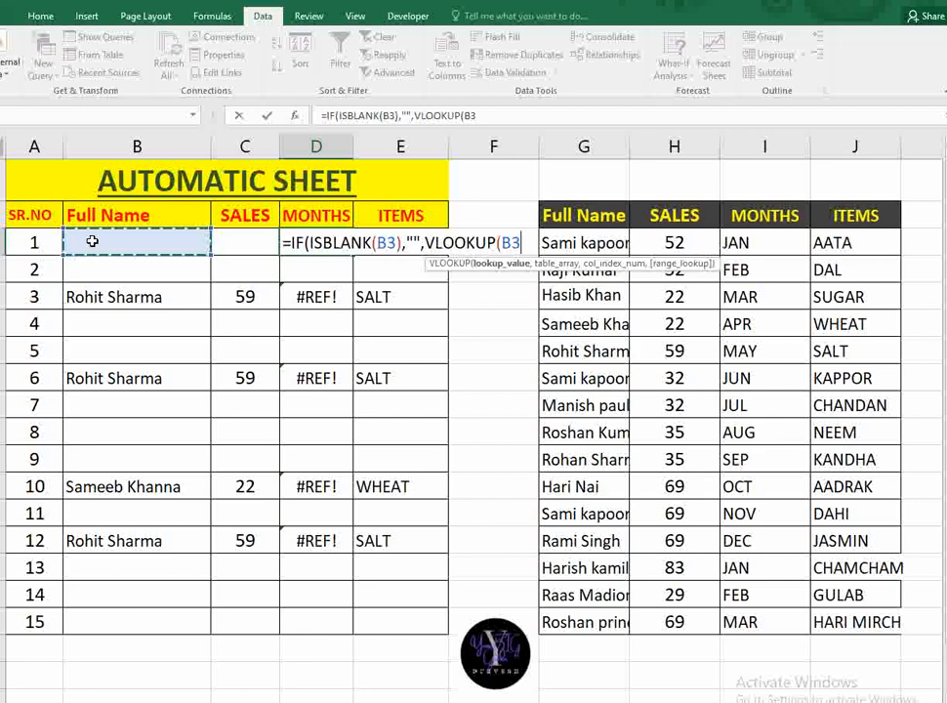
pyautogui.write(',')
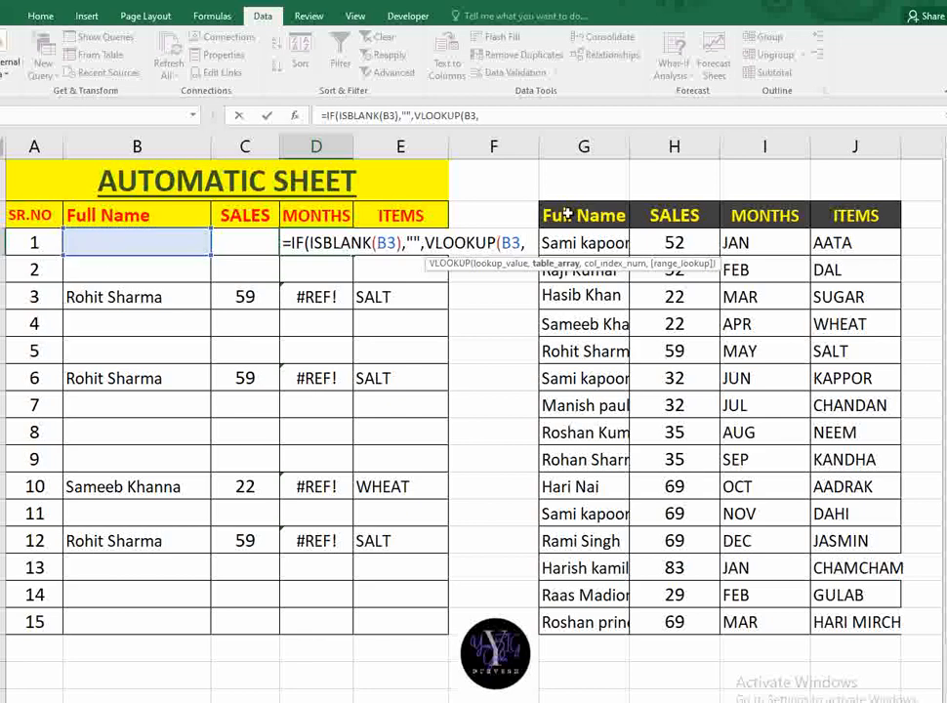
pyautogui.moveTo(566, 213); pyautogui.dragTo(841, 609)
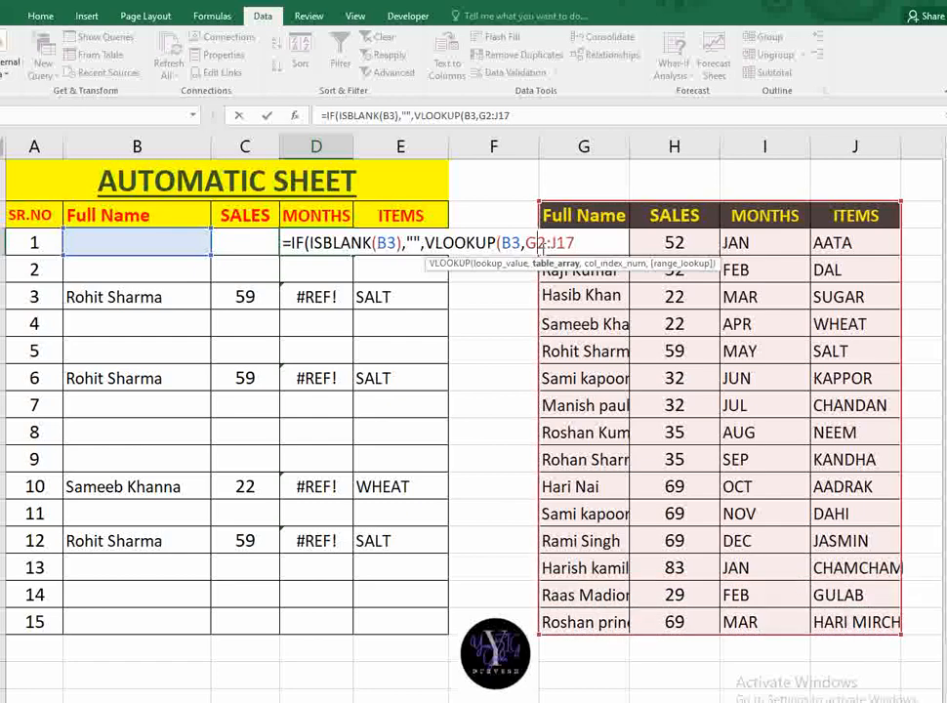
pyautogui.press('Return')
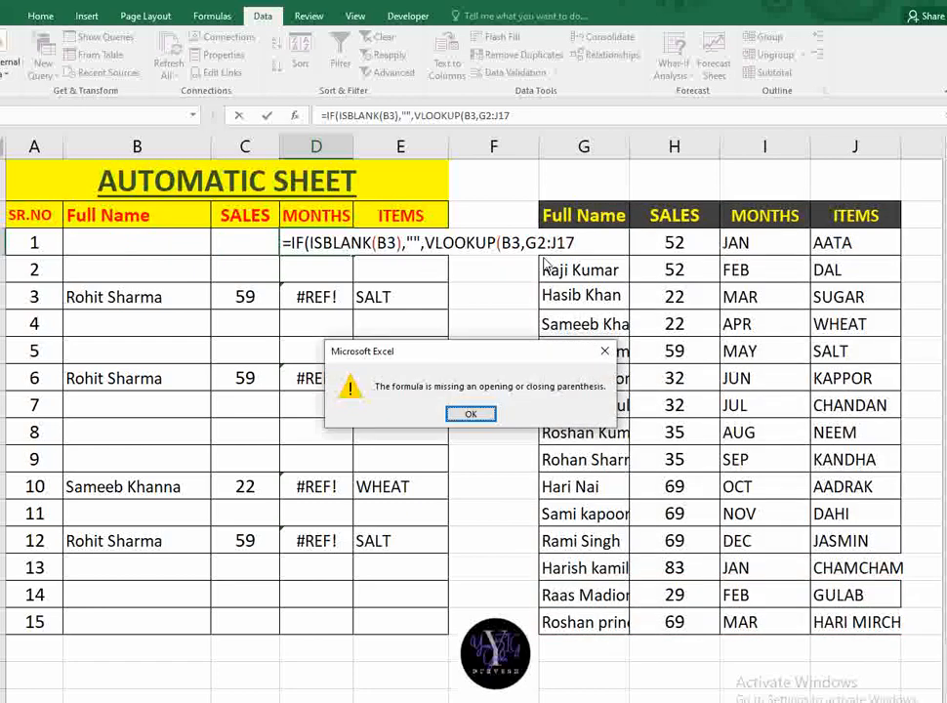
pyautogui.click(605, 350)
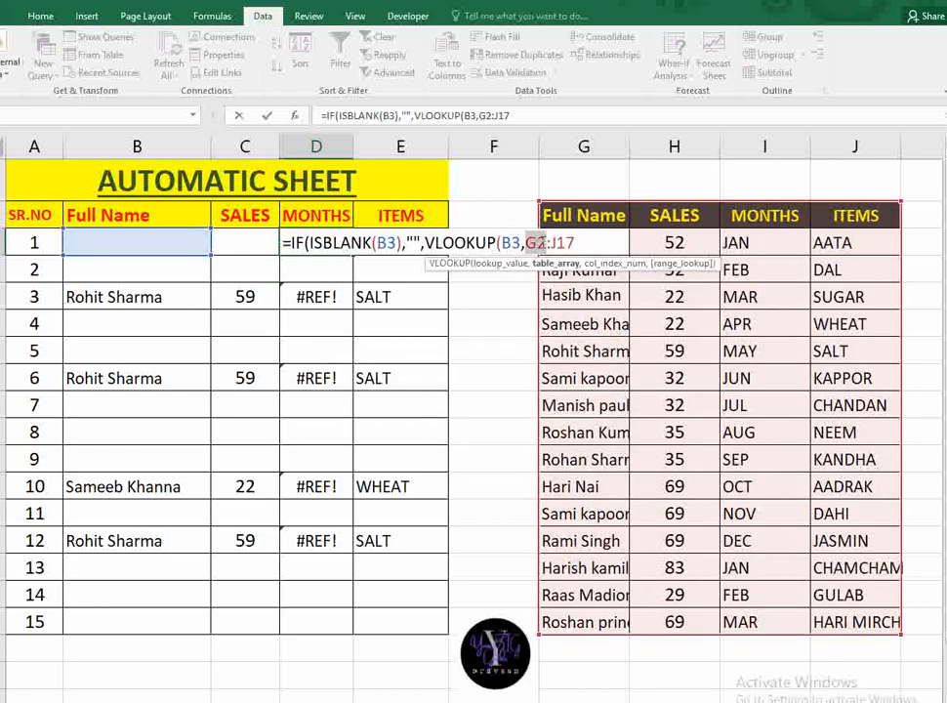
pyautogui.press('F4')
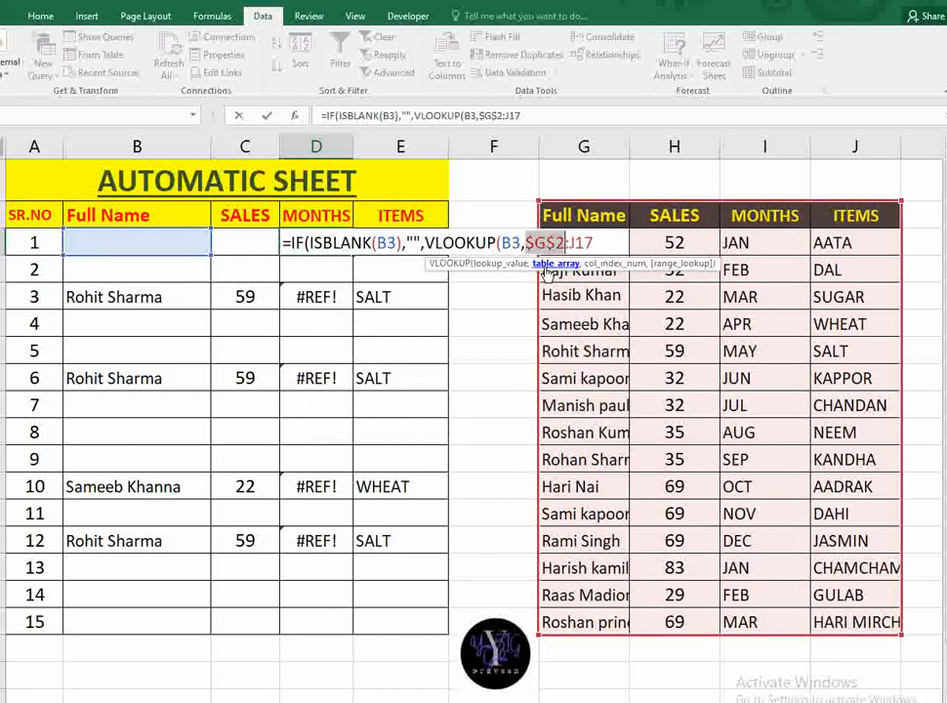
# - Finish the MONTHS formula with column index 3 and range lookup 0, and fill it down to SR.NO 15
pyautogui.click(594, 243)
pyautogui.write(',')
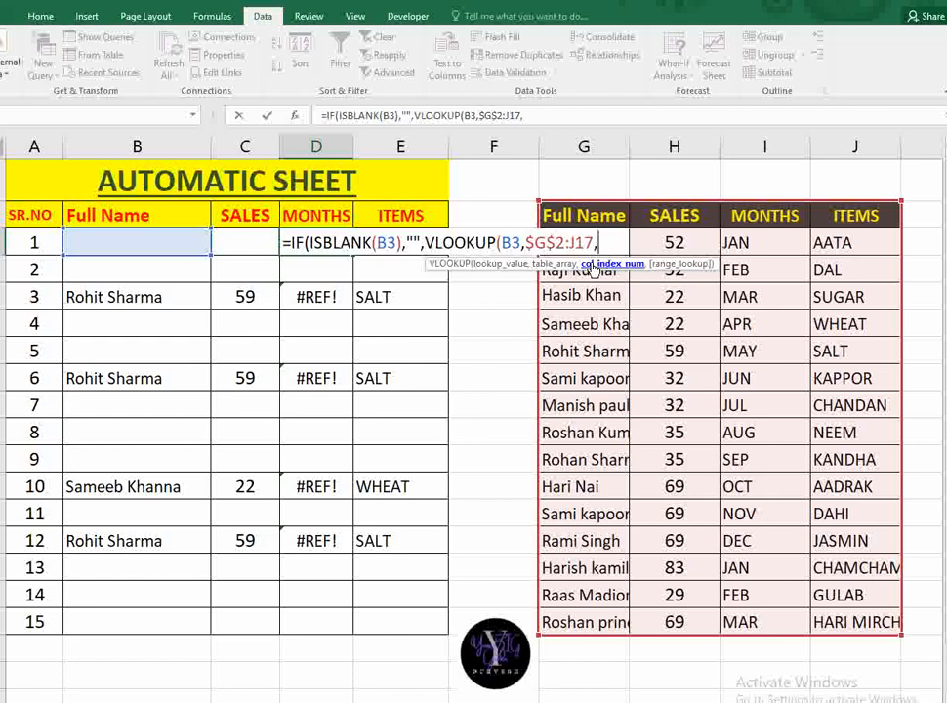
pyautogui.write('3,')
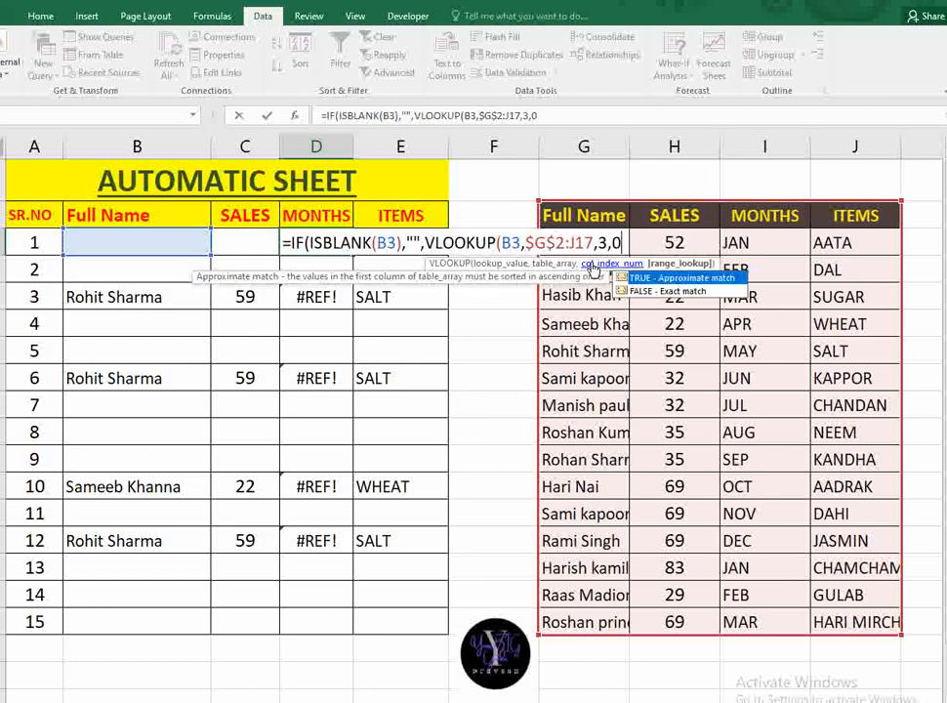
pyautogui.write('0))')
pyautogui.press('Return')
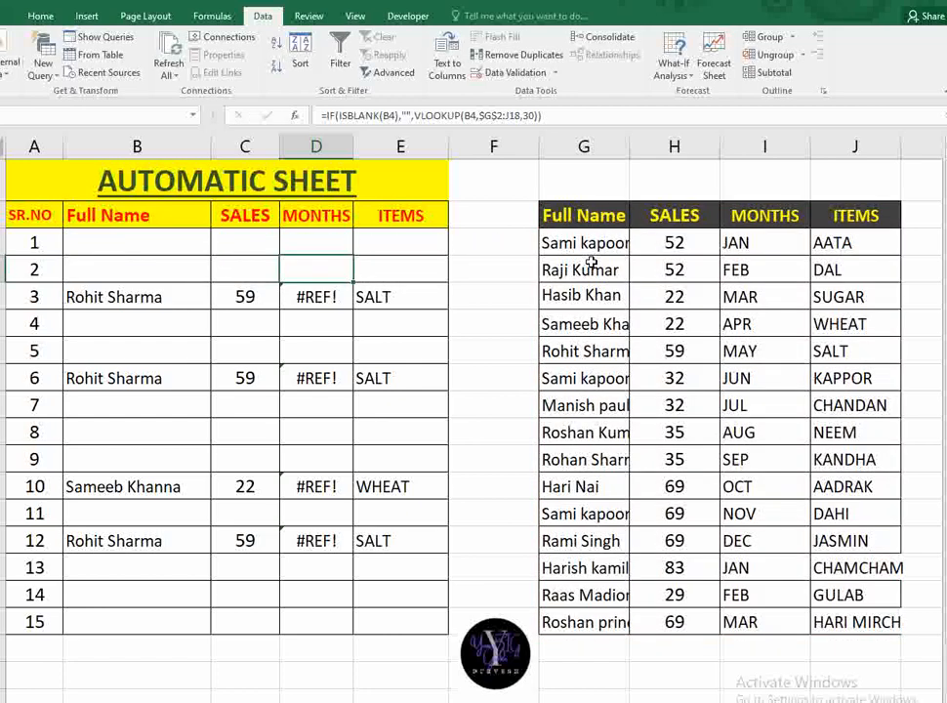
pyautogui.press('Up')
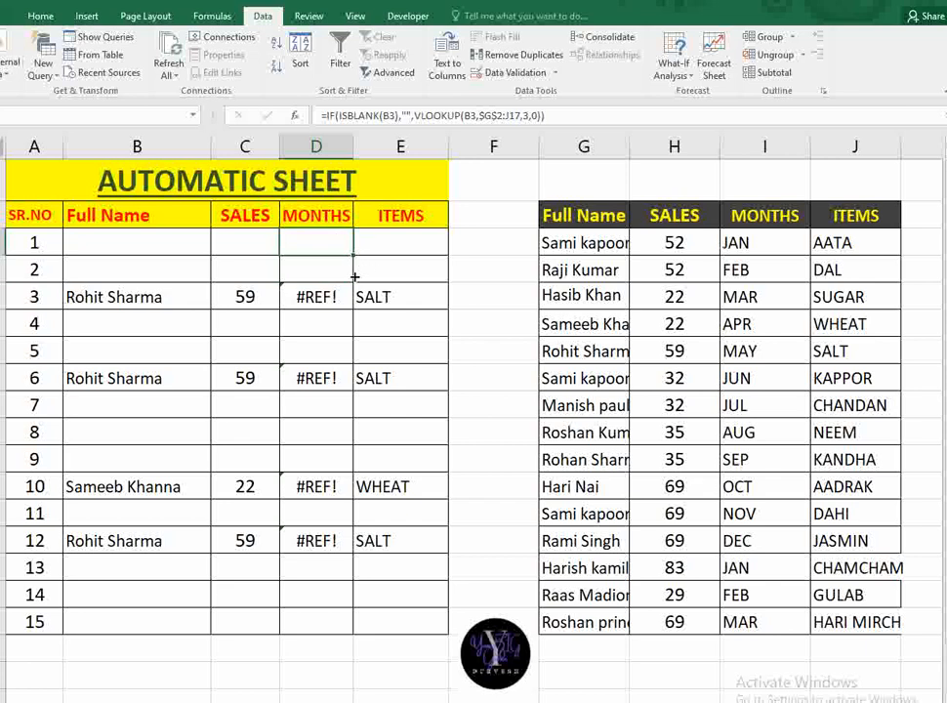
pyautogui.moveTo(355, 277); pyautogui.dragTo(338, 626)
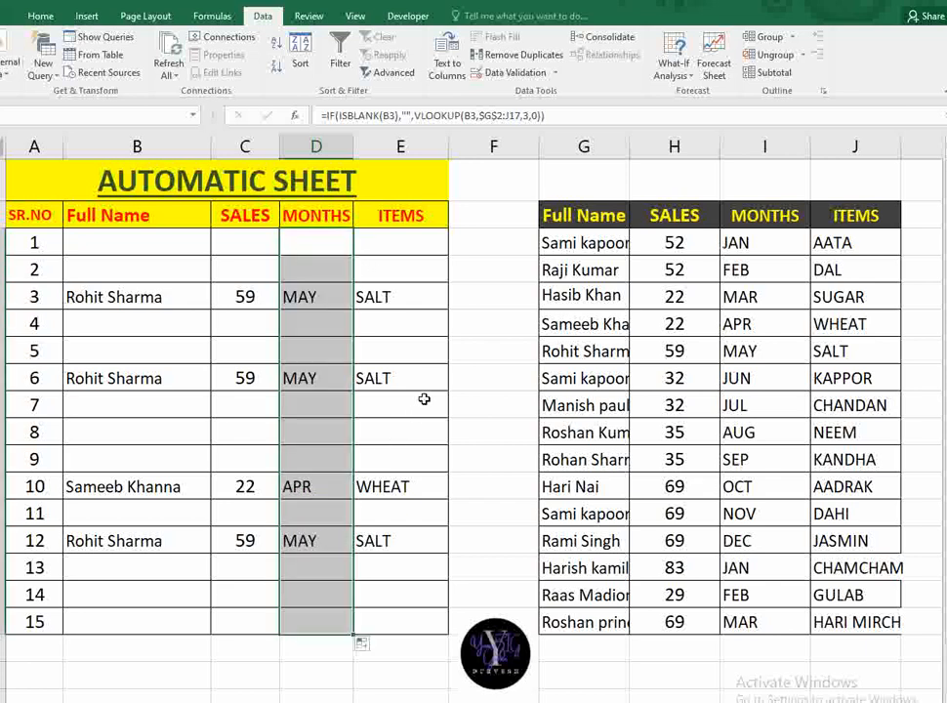
# - Choose the fifth listed name as Full Name for SR.NO 8 and the thirteenth for SR.NO 13
pyautogui.click(424, 398)
pyautogui.click(133, 262)
pyautogui.click(143, 427)
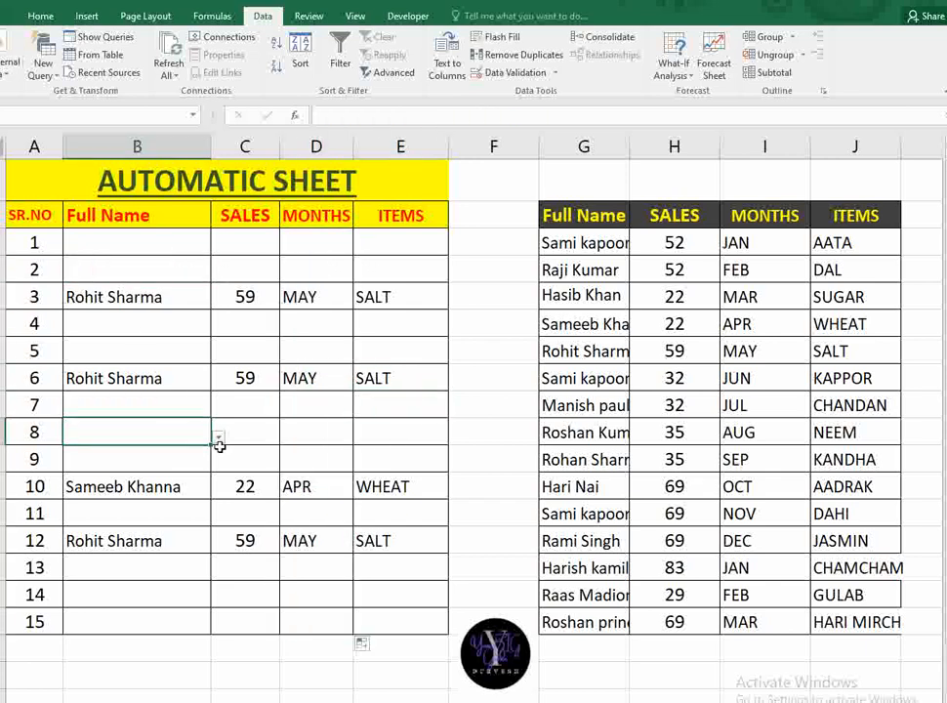
pyautogui.click(219, 438)
pyautogui.click(170, 534)
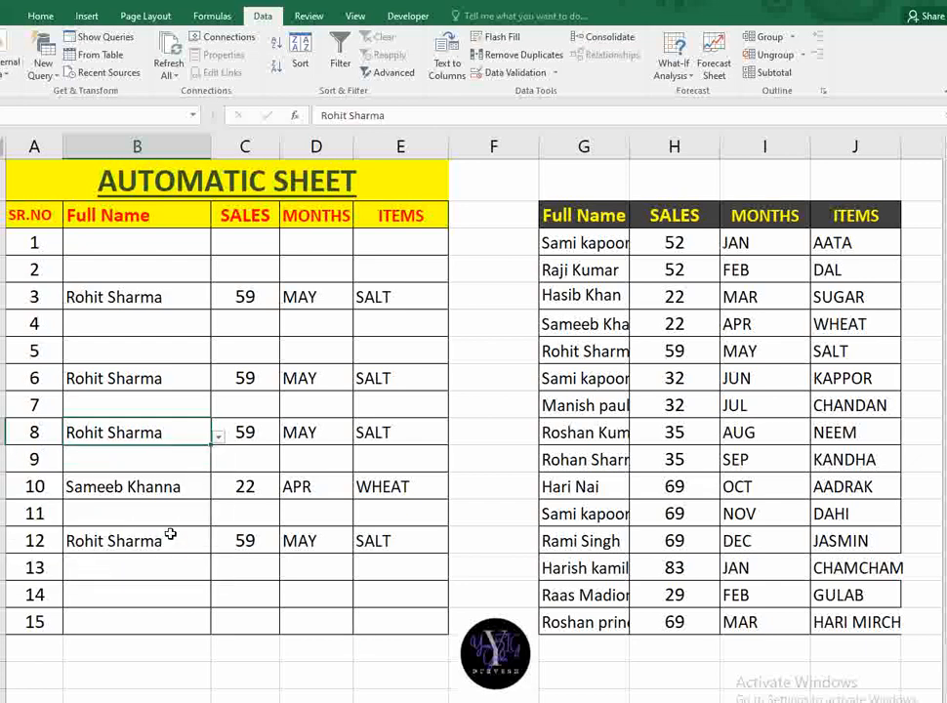
pyautogui.click(198, 573)
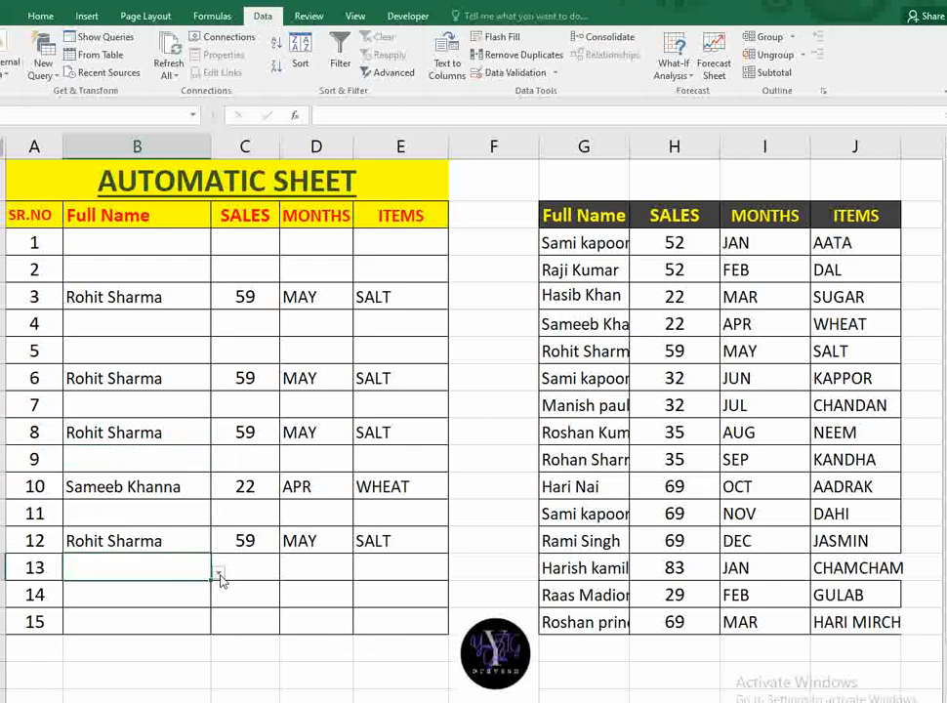
pyautogui.click(218, 574)
pyautogui.scroll(-2, 195, 662)
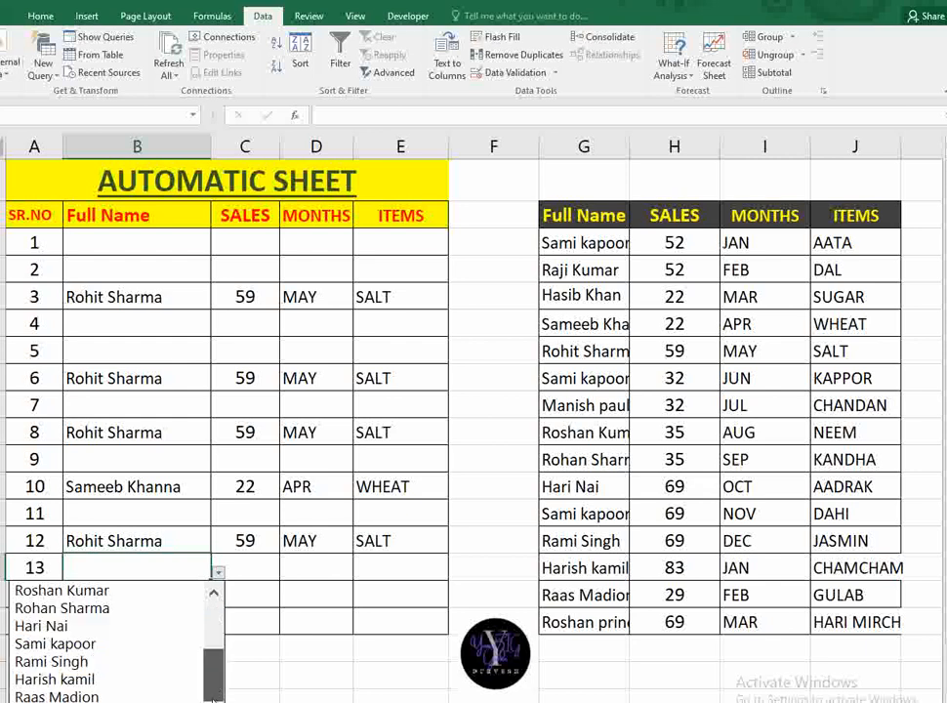
pyautogui.click(116, 679)
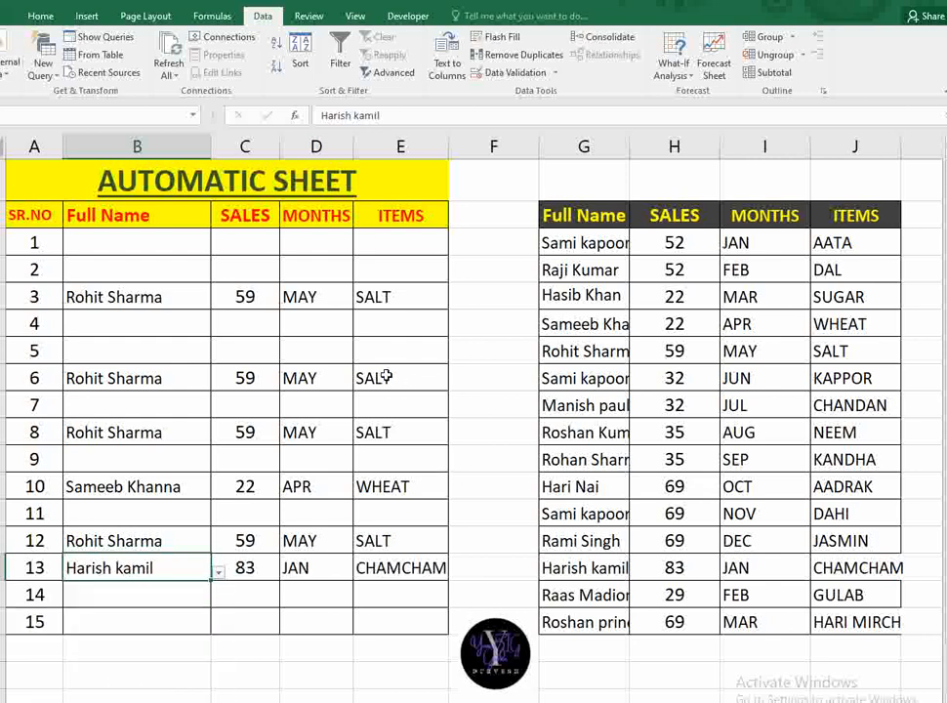
# - Clear all Full Name entries for SR.NO 1 to 15
pyautogui.moveTo(141, 244); pyautogui.dragTo(141, 271)
pyautogui.moveTo(148, 403); pyautogui.dragTo(136, 609)
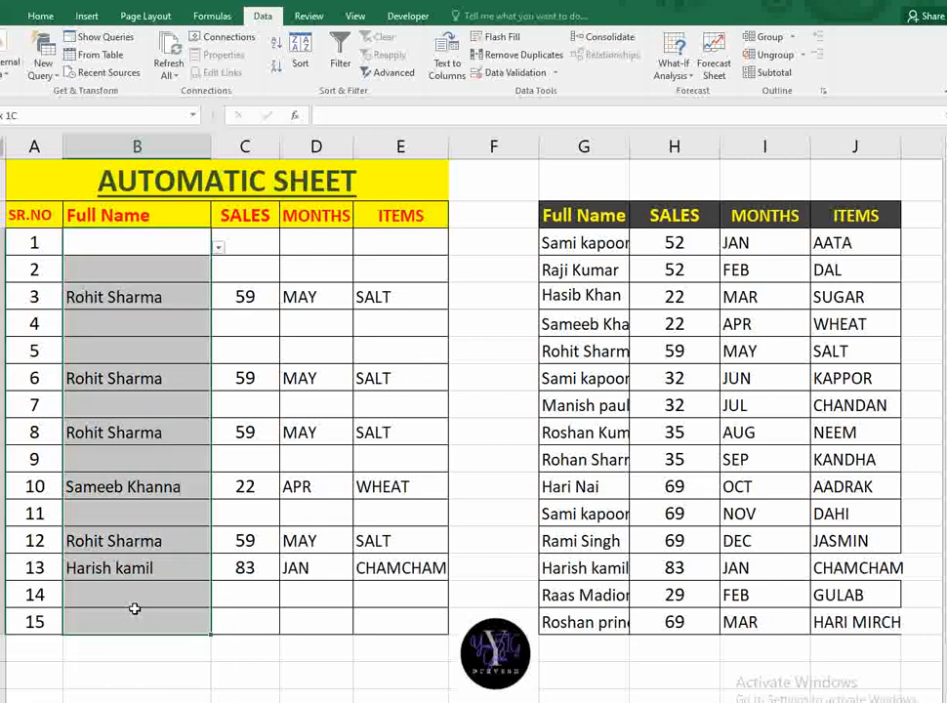
pyautogui.press('Delete')
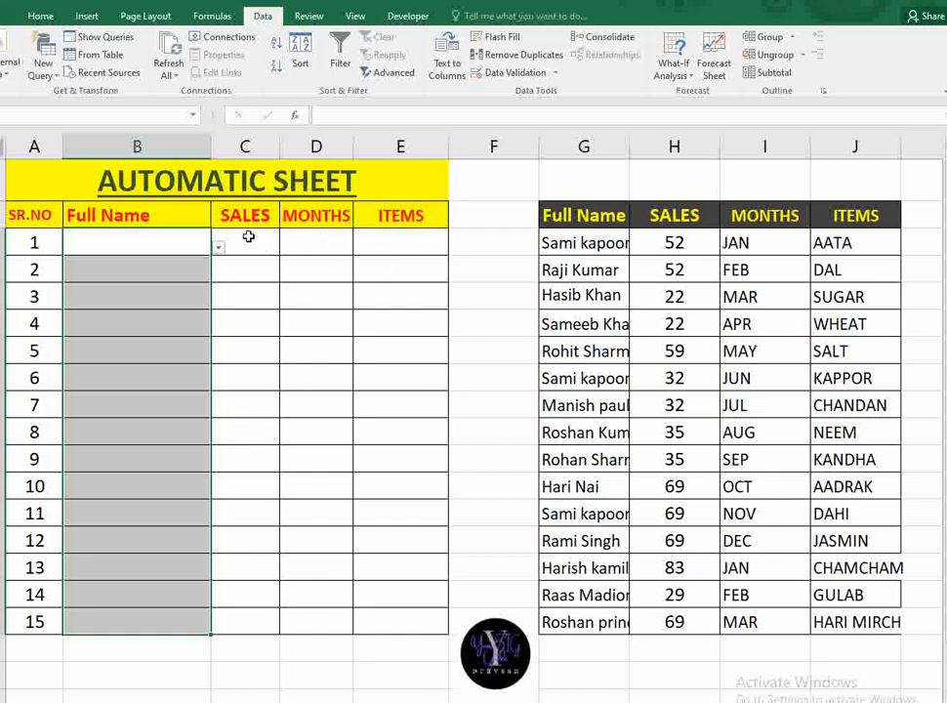
# - Clear the SALES, MONTHS and ITEMS formulas for SR.NO 1 to 15, and select the Full Name cells
pyautogui.moveTo(246, 240); pyautogui.dragTo(380, 615)
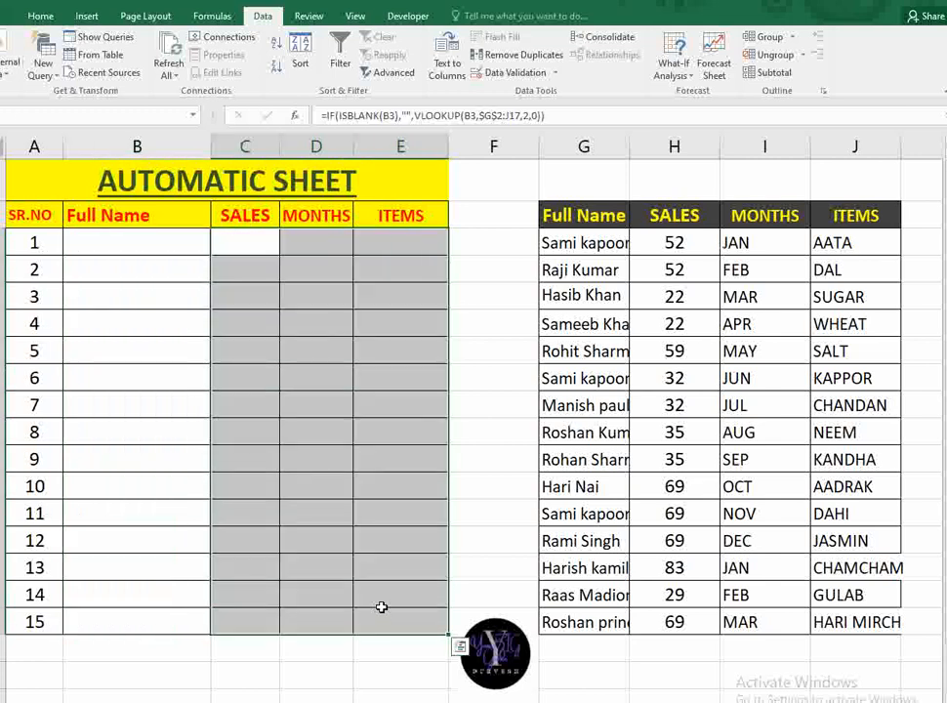
pyautogui.click(370, 397)
pyautogui.click(238, 245)
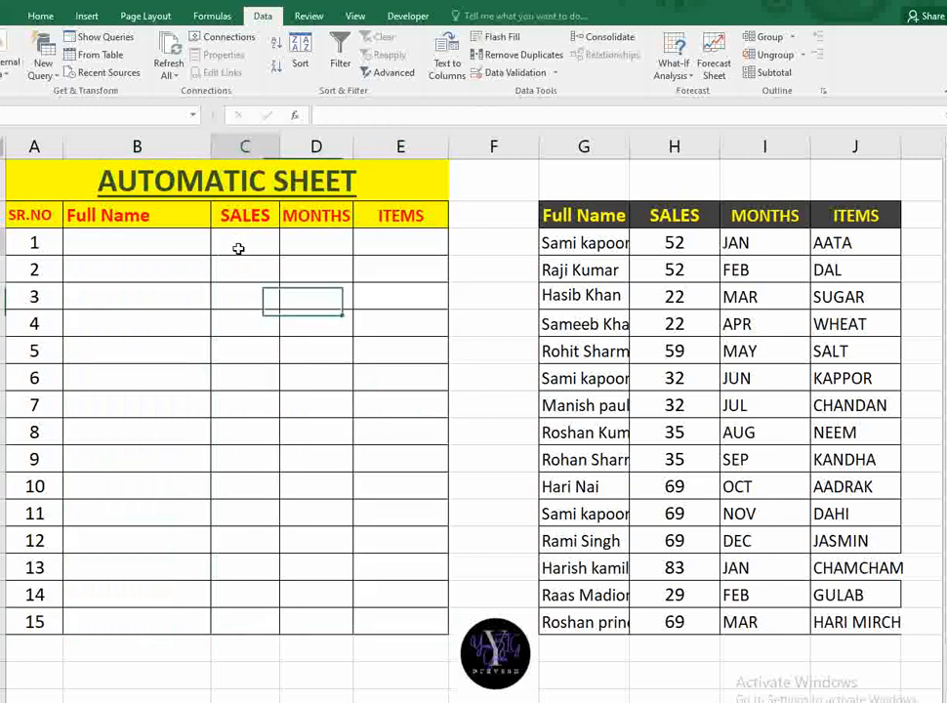
pyautogui.click(139, 263)
pyautogui.moveTo(172, 247); pyautogui.dragTo(174, 626)
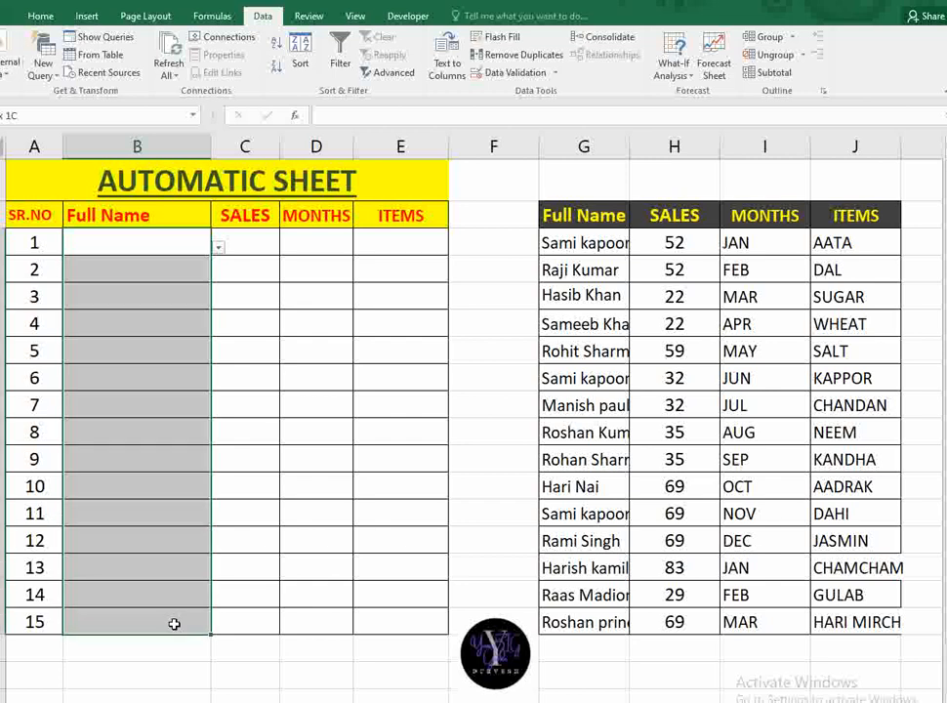
# - Start the SALES formula for SR.NO 1 with IFERROR and a nested VLOOKUP that looks up B3
pyautogui.click(247, 239)
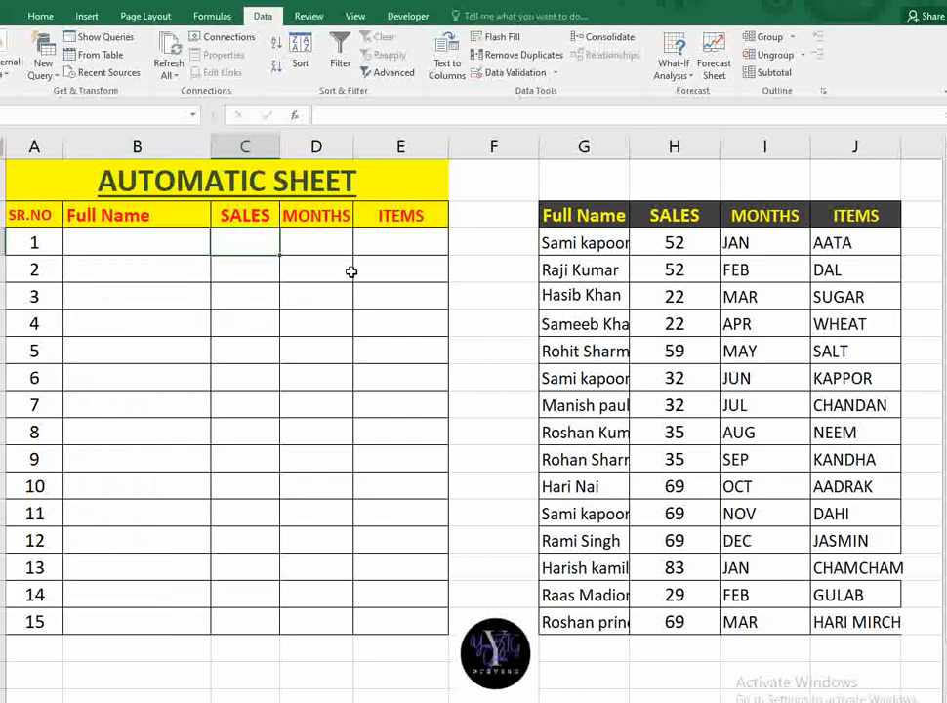
pyautogui.write('=i')
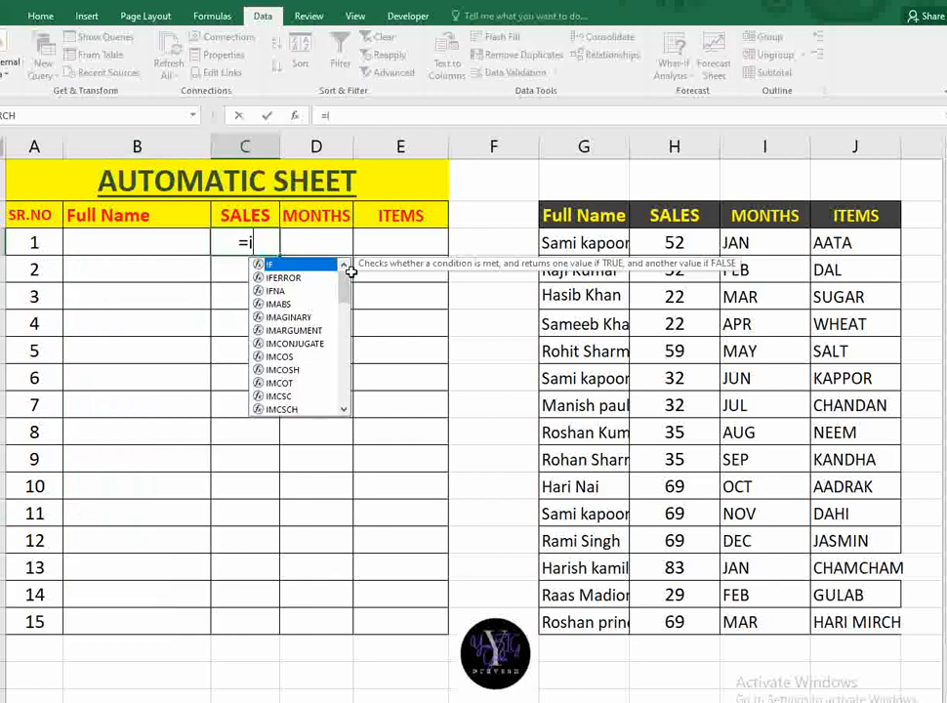
pyautogui.write('fer')
pyautogui.press('Tab')
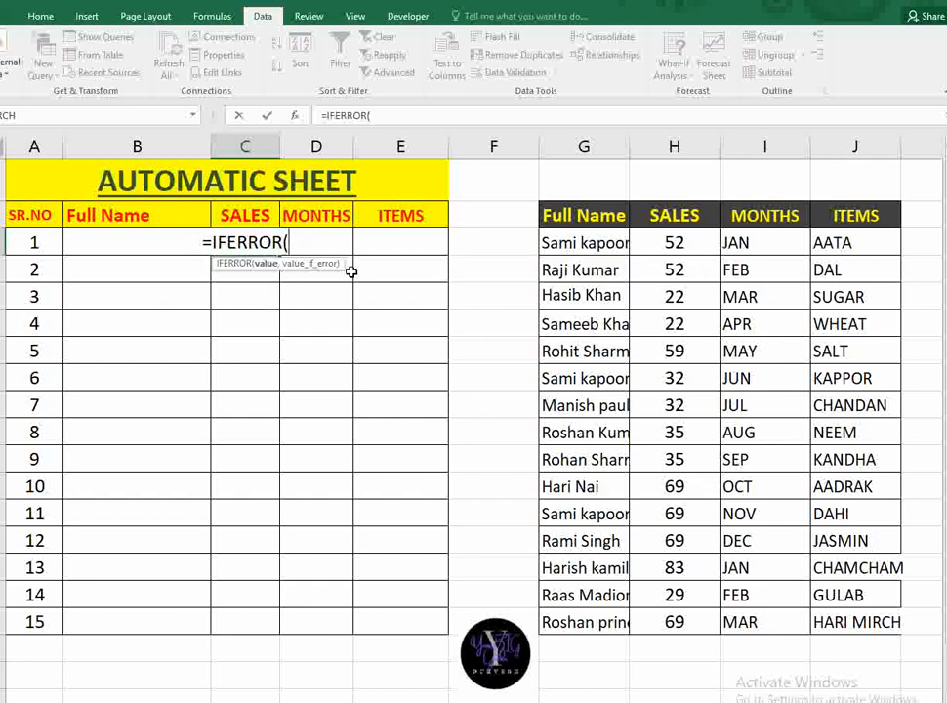
pyautogui.write('vl')
pyautogui.press('Tab')
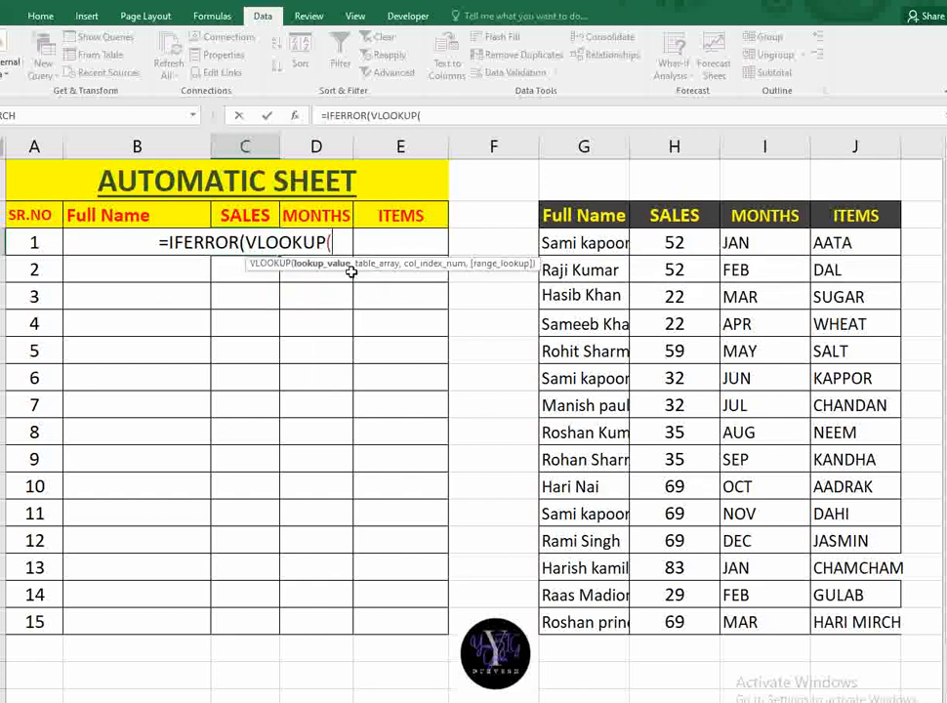
pyautogui.click(110, 245)
pyautogui.write(',')
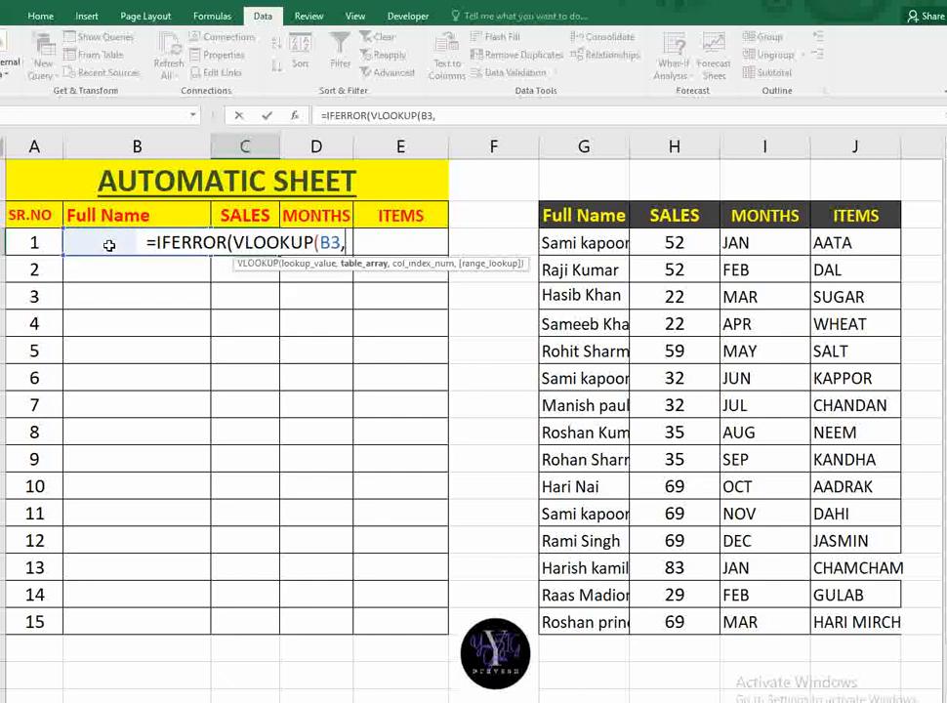
# - Add the source table G2:J17 as the SALES formula's table array, making its first reference absolute as $G$2
pyautogui.moveTo(554, 214); pyautogui.dragTo(854, 617)
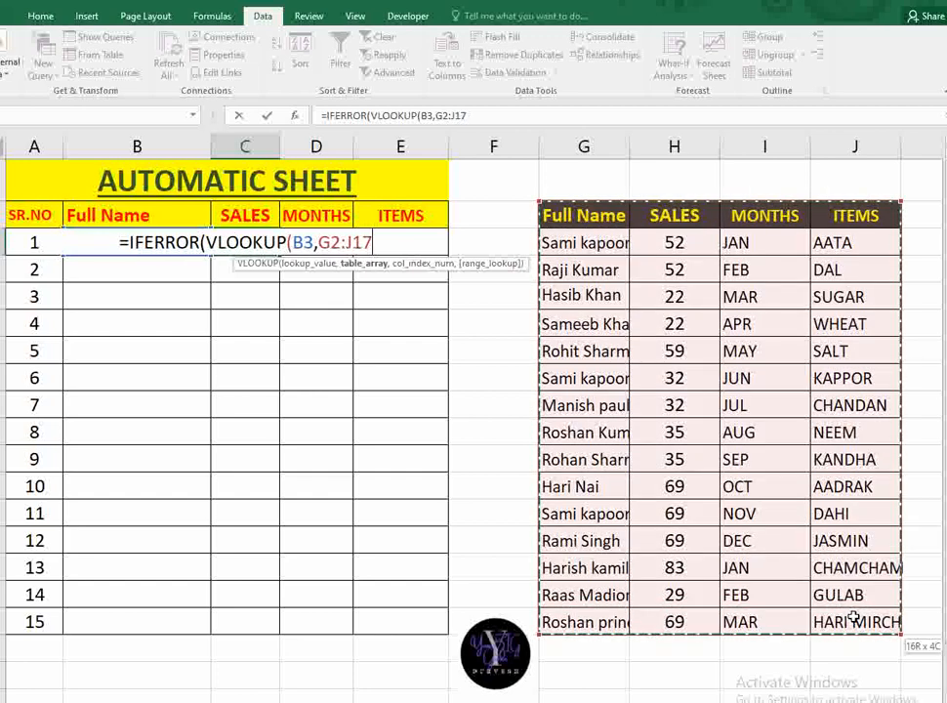
pyautogui.click(327, 244)
pyautogui.press('F4')
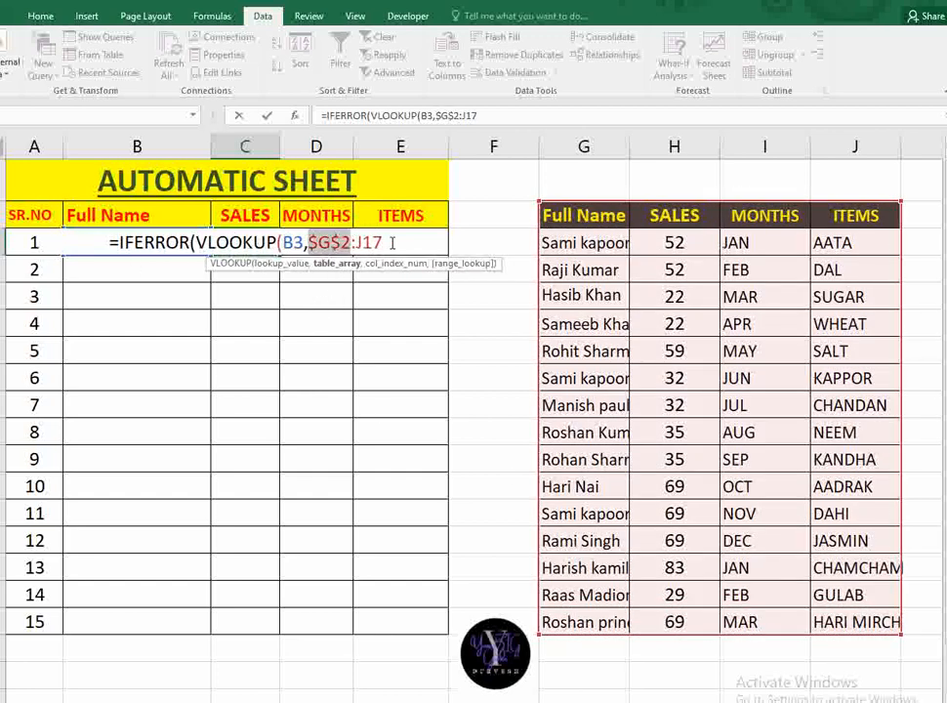
pyautogui.press('End')
pyautogui.write(',')
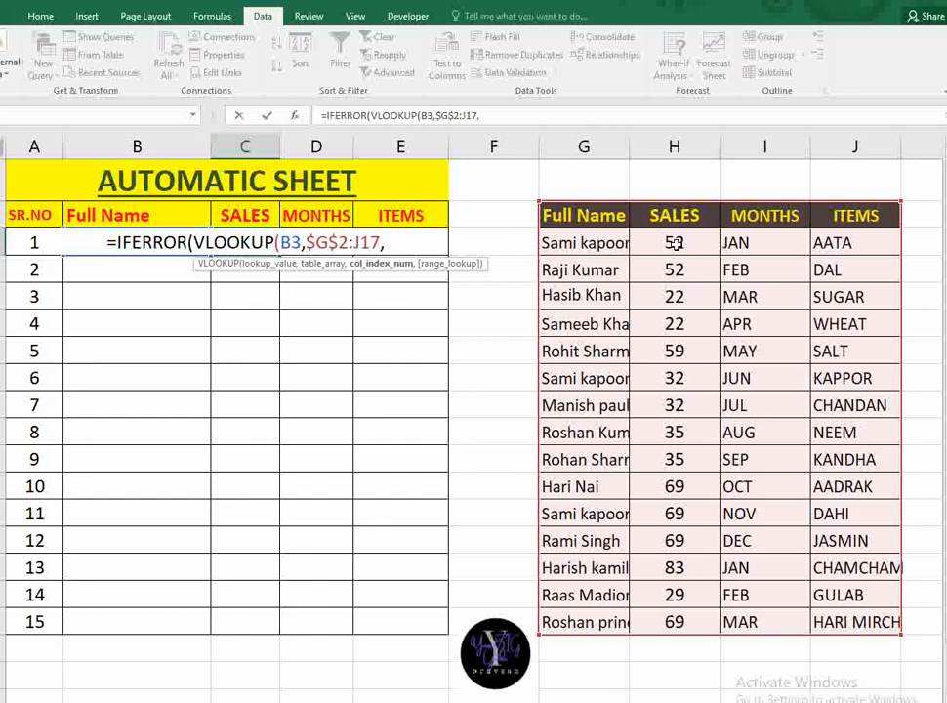
# - Finish the SALES formula with column index 2, range lookup 0 and "" as the error value, and fill it down to SR.NO 15
pyautogui.write('2')
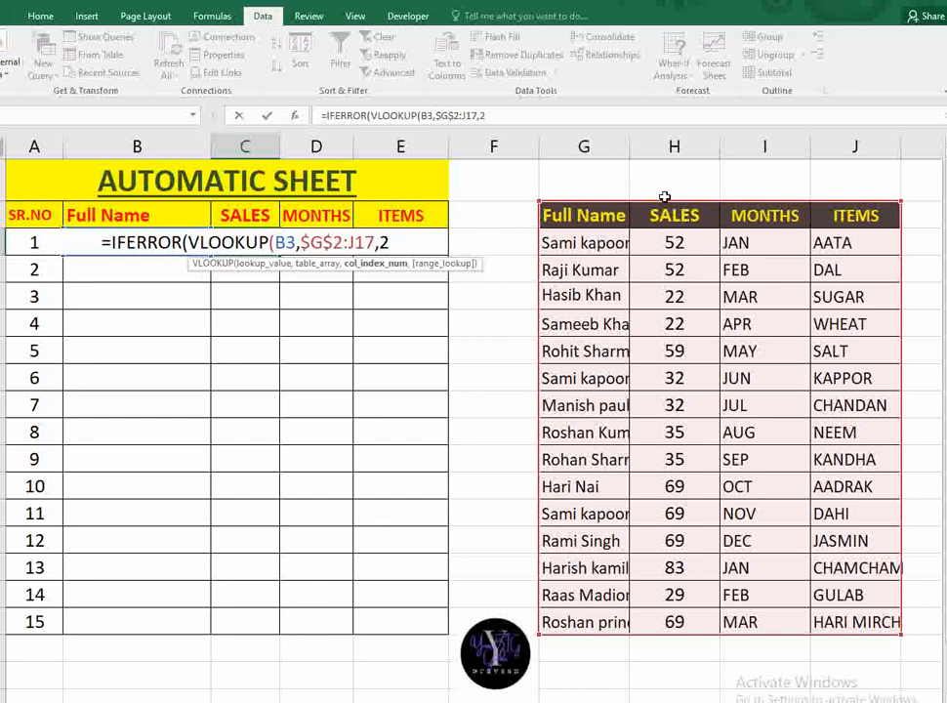
pyautogui.write(',0')
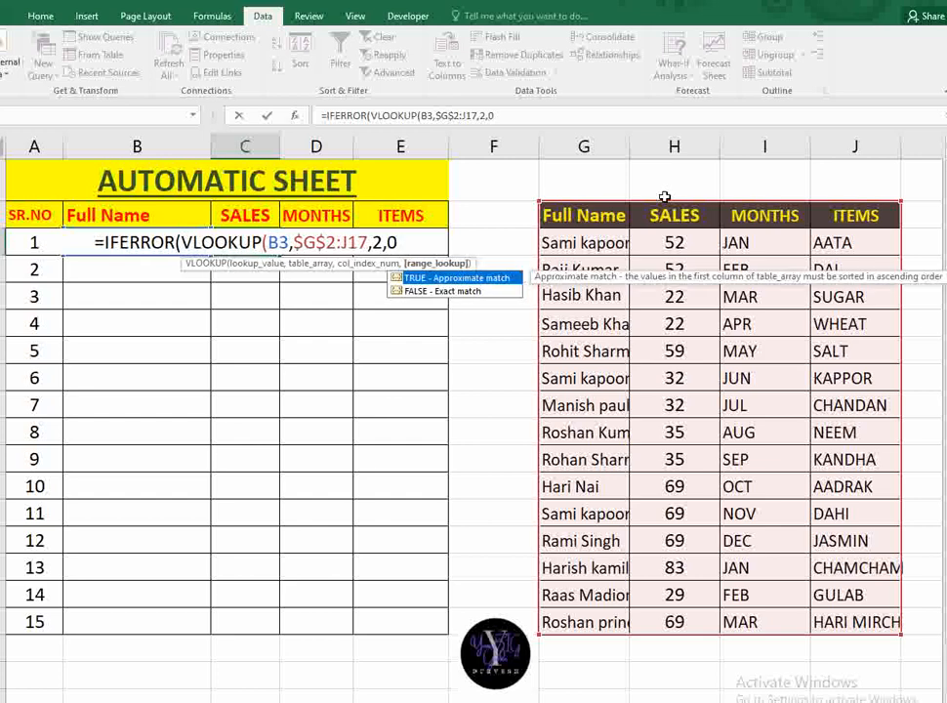
pyautogui.write('),')
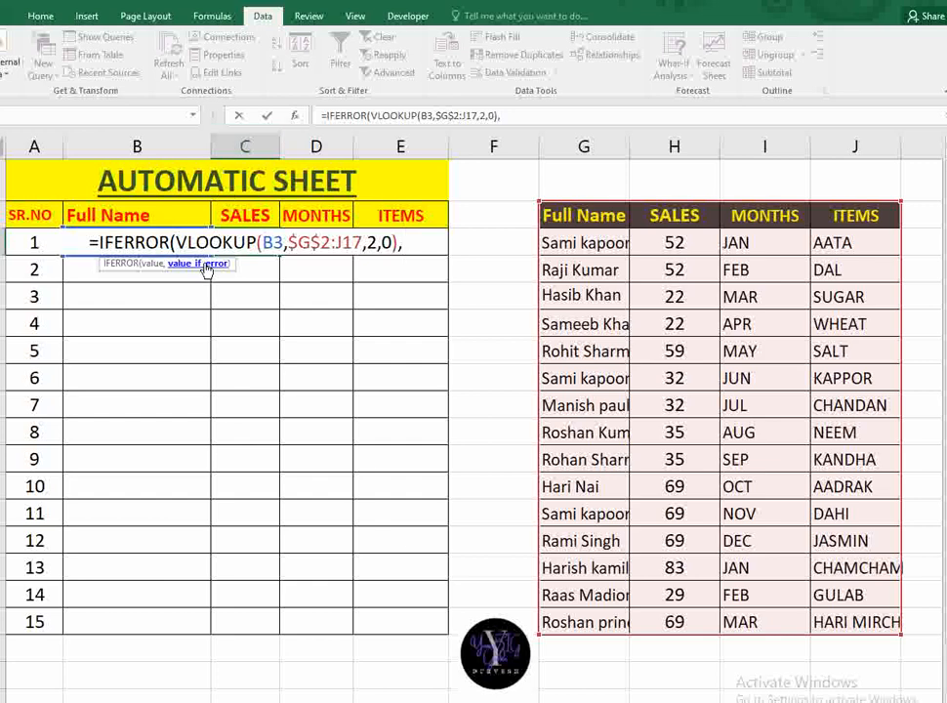
pyautogui.write('""')
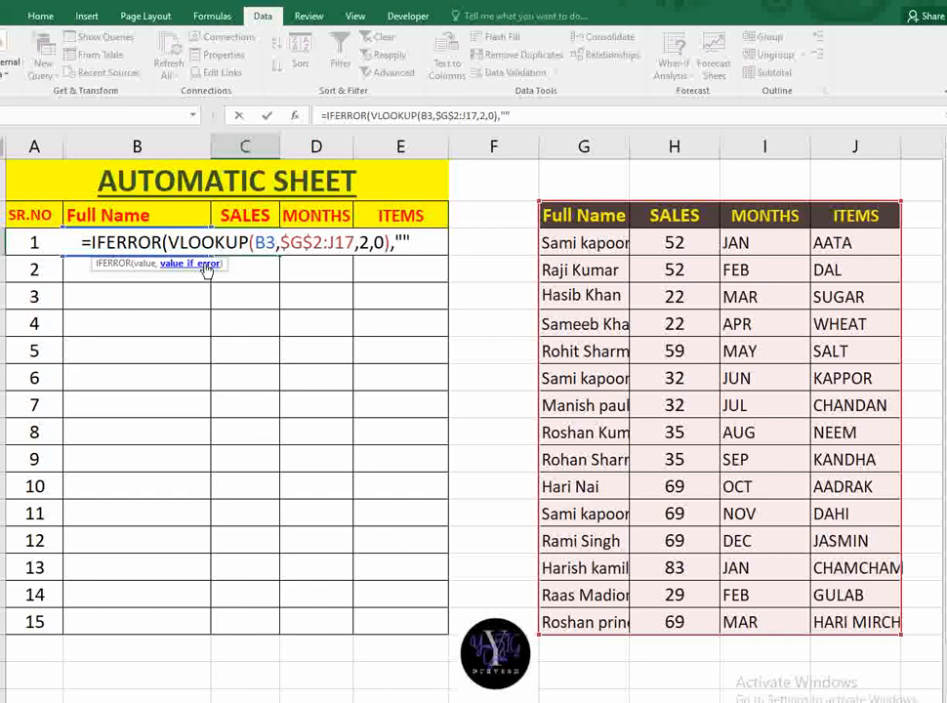
pyautogui.write(')')
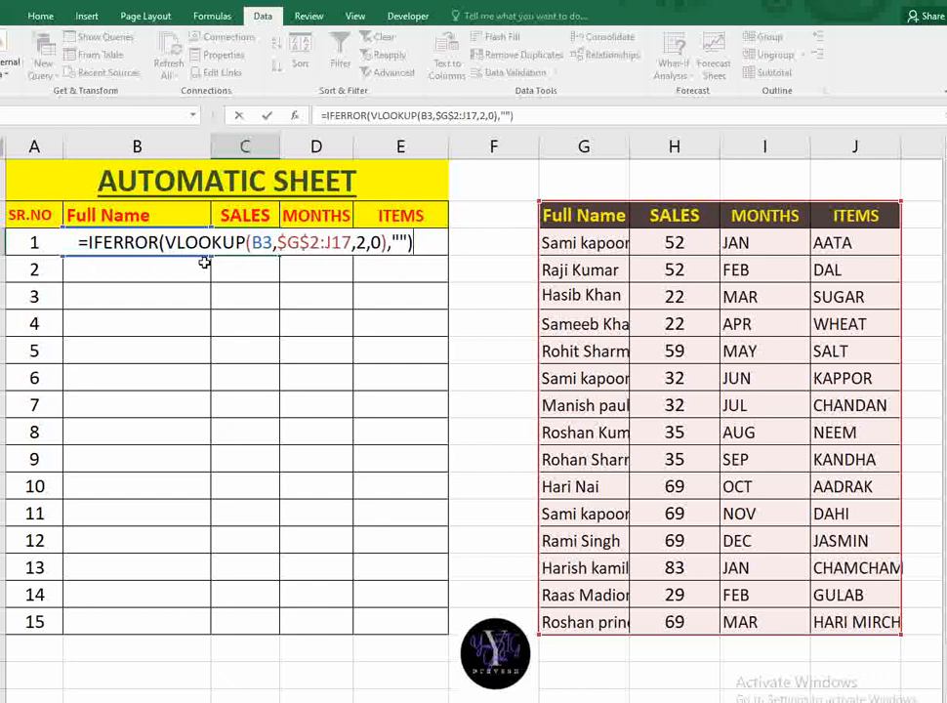
pyautogui.press('Return')
pyautogui.click(239, 242)
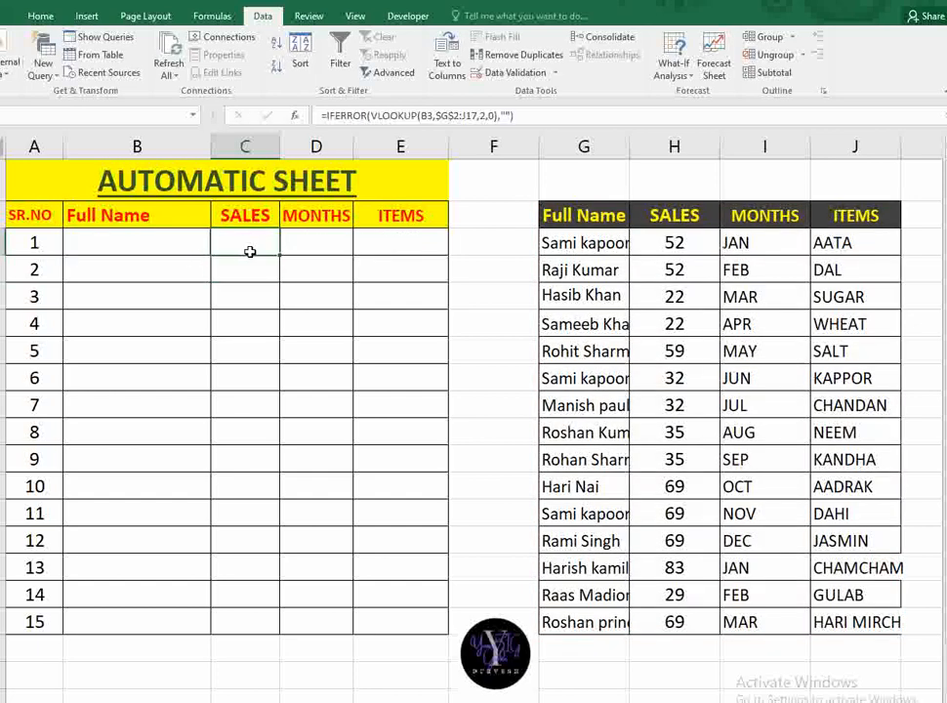
pyautogui.moveTo(279, 256); pyautogui.dragTo(289, 632)
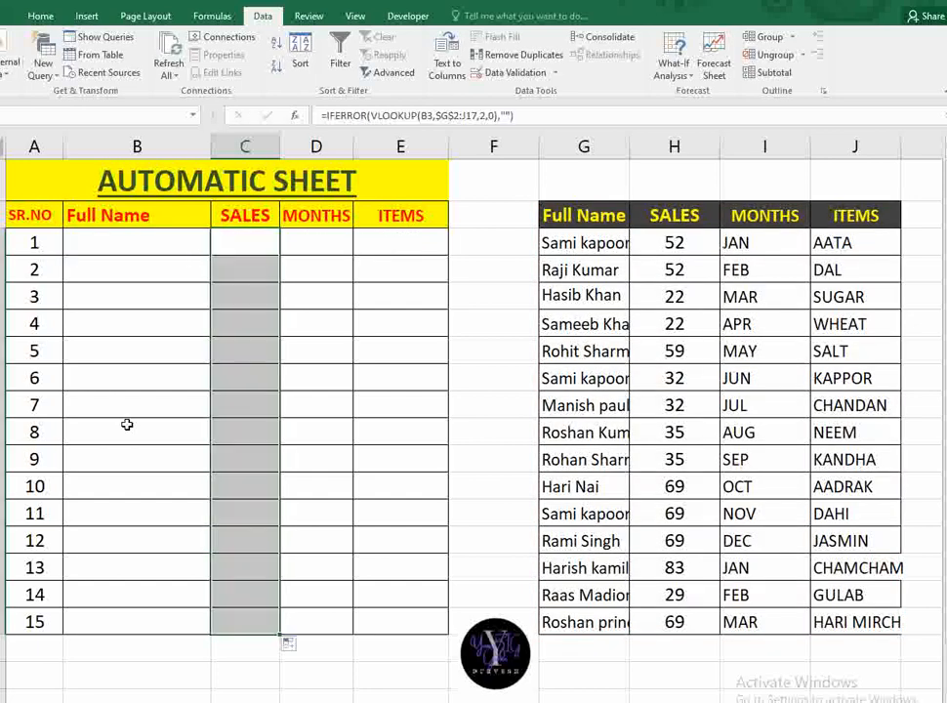
# - Choose the seventh listed name as Full Name for SR.NO 6 and the eighth for SR.NO 10
pyautogui.click(186, 379)
pyautogui.click(218, 384)
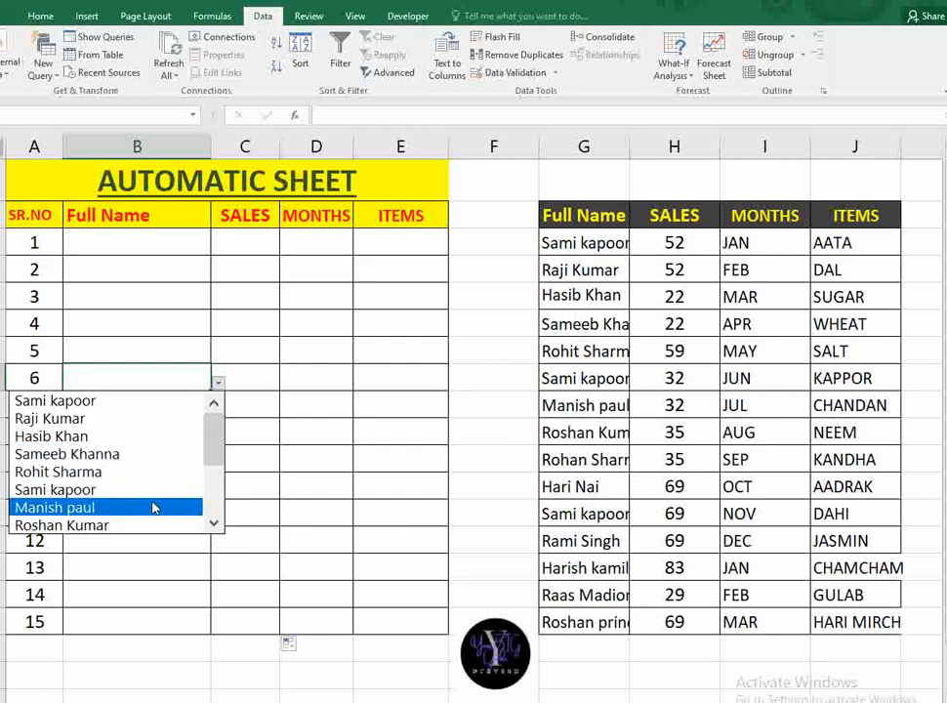
pyautogui.click(152, 501)
pyautogui.click(158, 477)
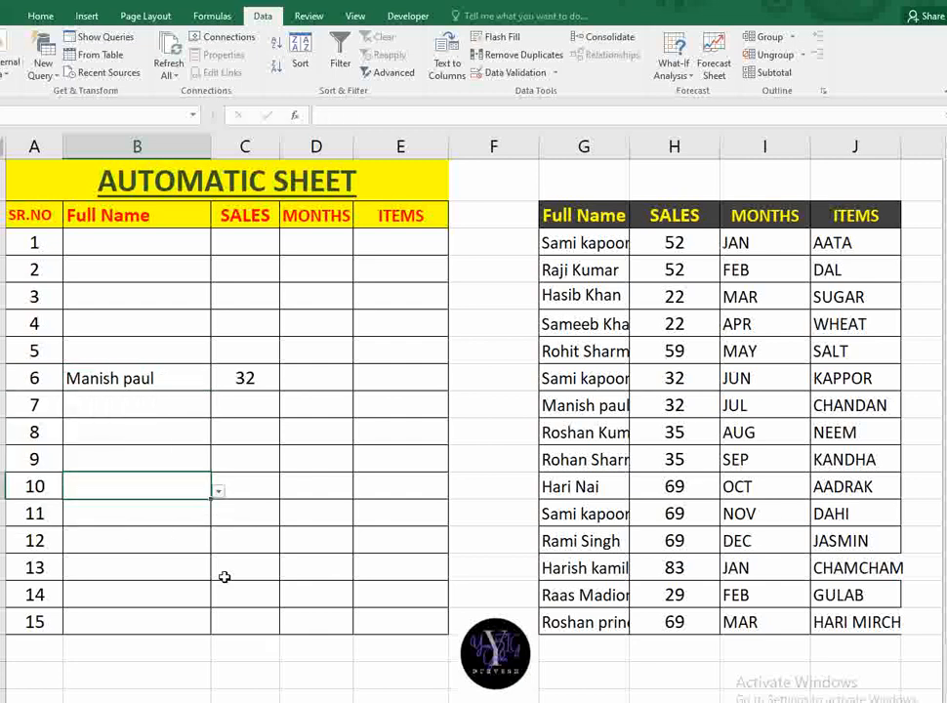
pyautogui.click(219, 491)
pyautogui.click(107, 689)
# - Choose the fourth listed name as Full Name for SR.NO 2 and the sixth for SR.NO 4
pyautogui.click(141, 271)
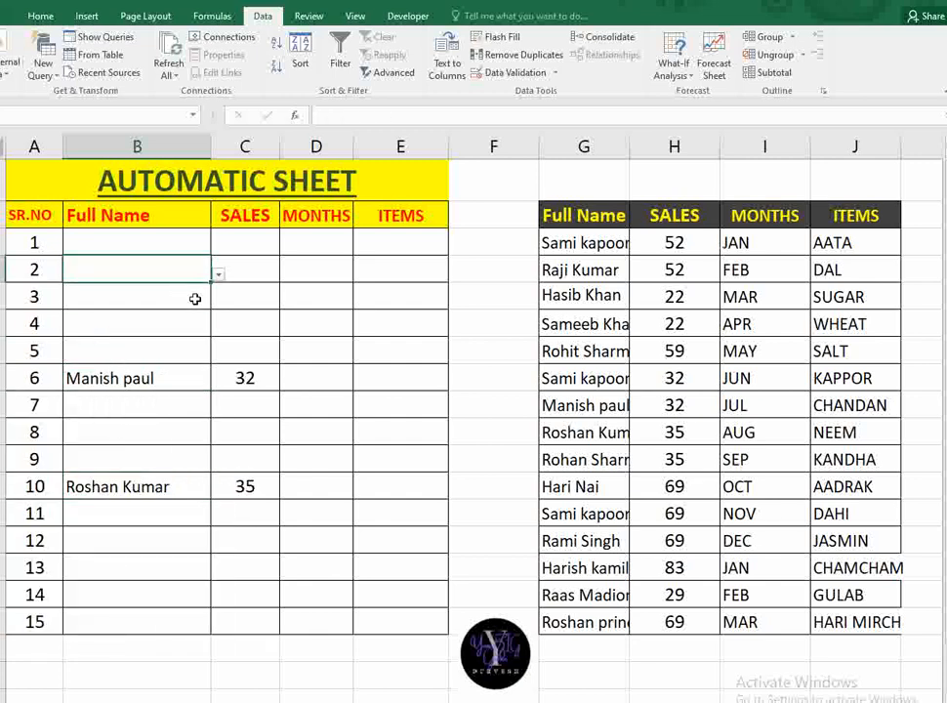
pyautogui.click(218, 275)
pyautogui.click(143, 347)
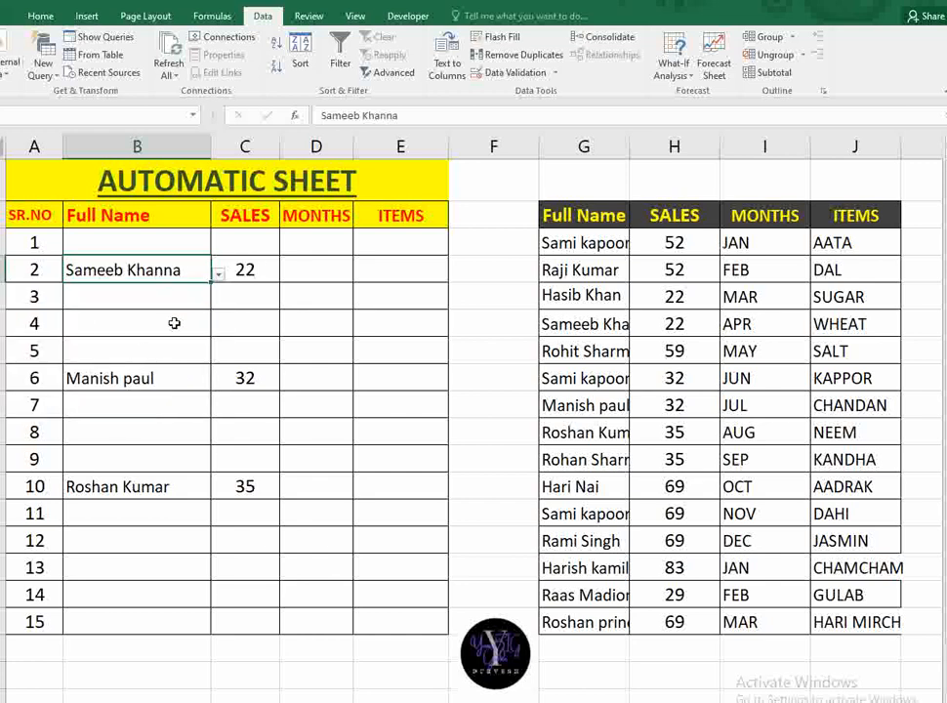
pyautogui.click(180, 323)
pyautogui.click(219, 330)
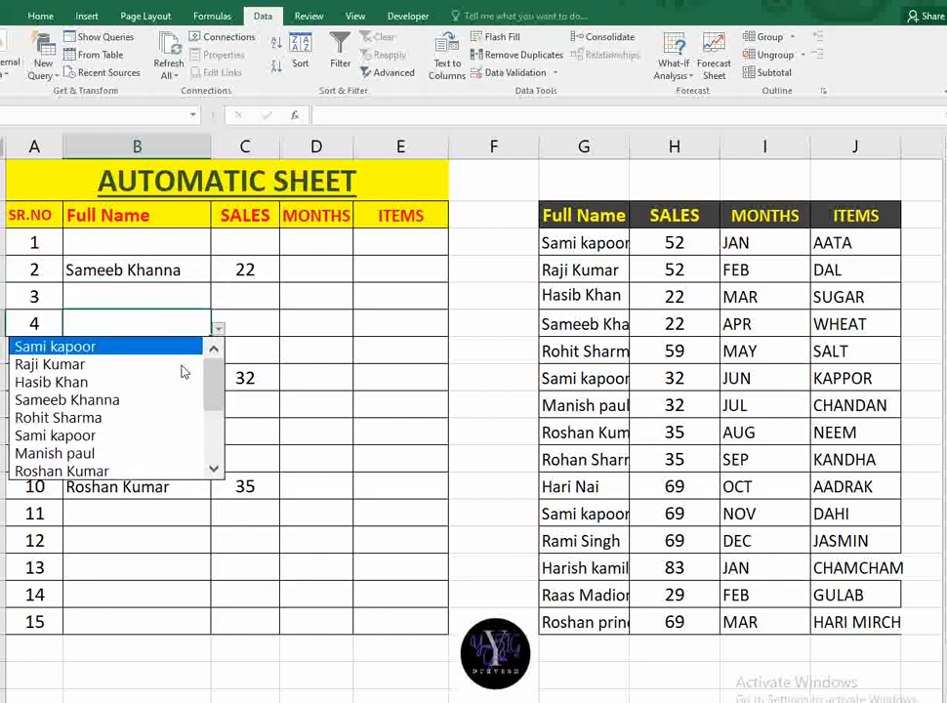
pyautogui.click(132, 449)
# - Choose the fourth listed name as Full Name for SR.NO 12
pyautogui.click(135, 542)
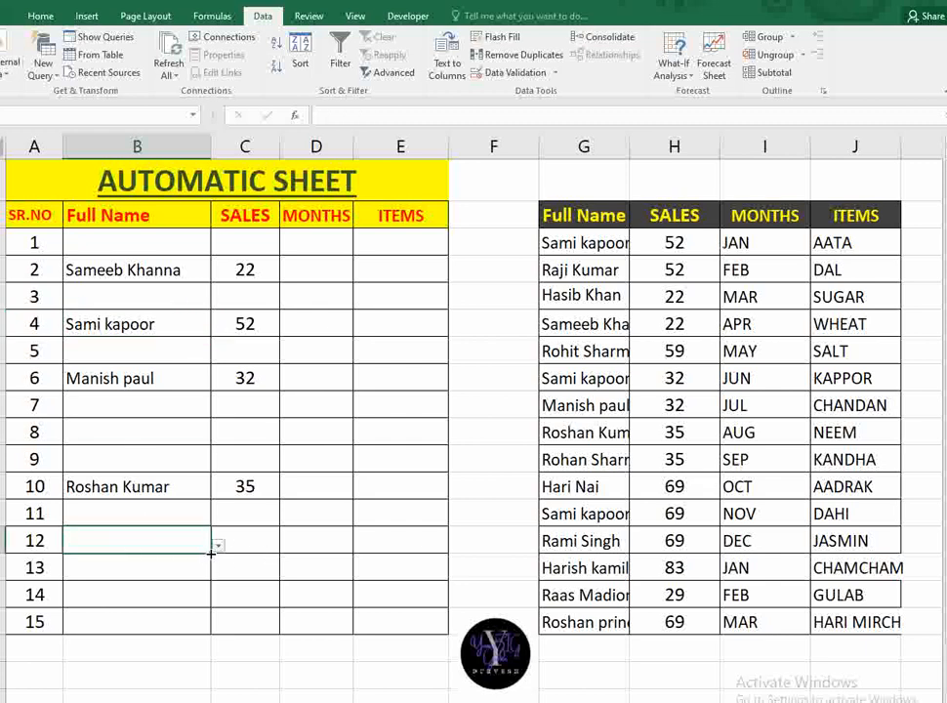
pyautogui.click(220, 549)
pyautogui.click(191, 617)
pyautogui.click(338, 509)
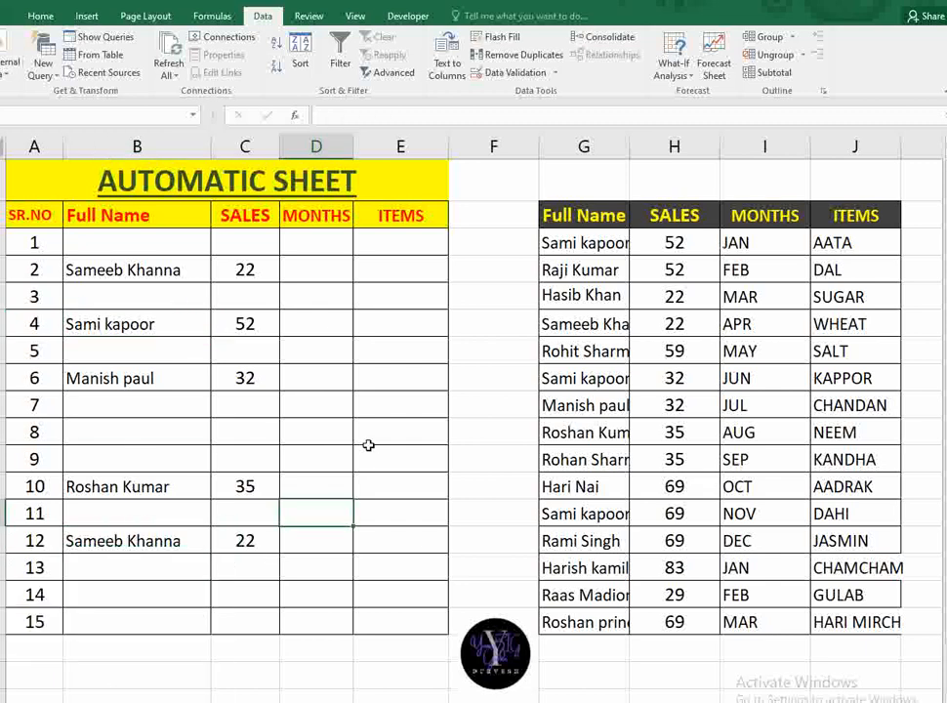